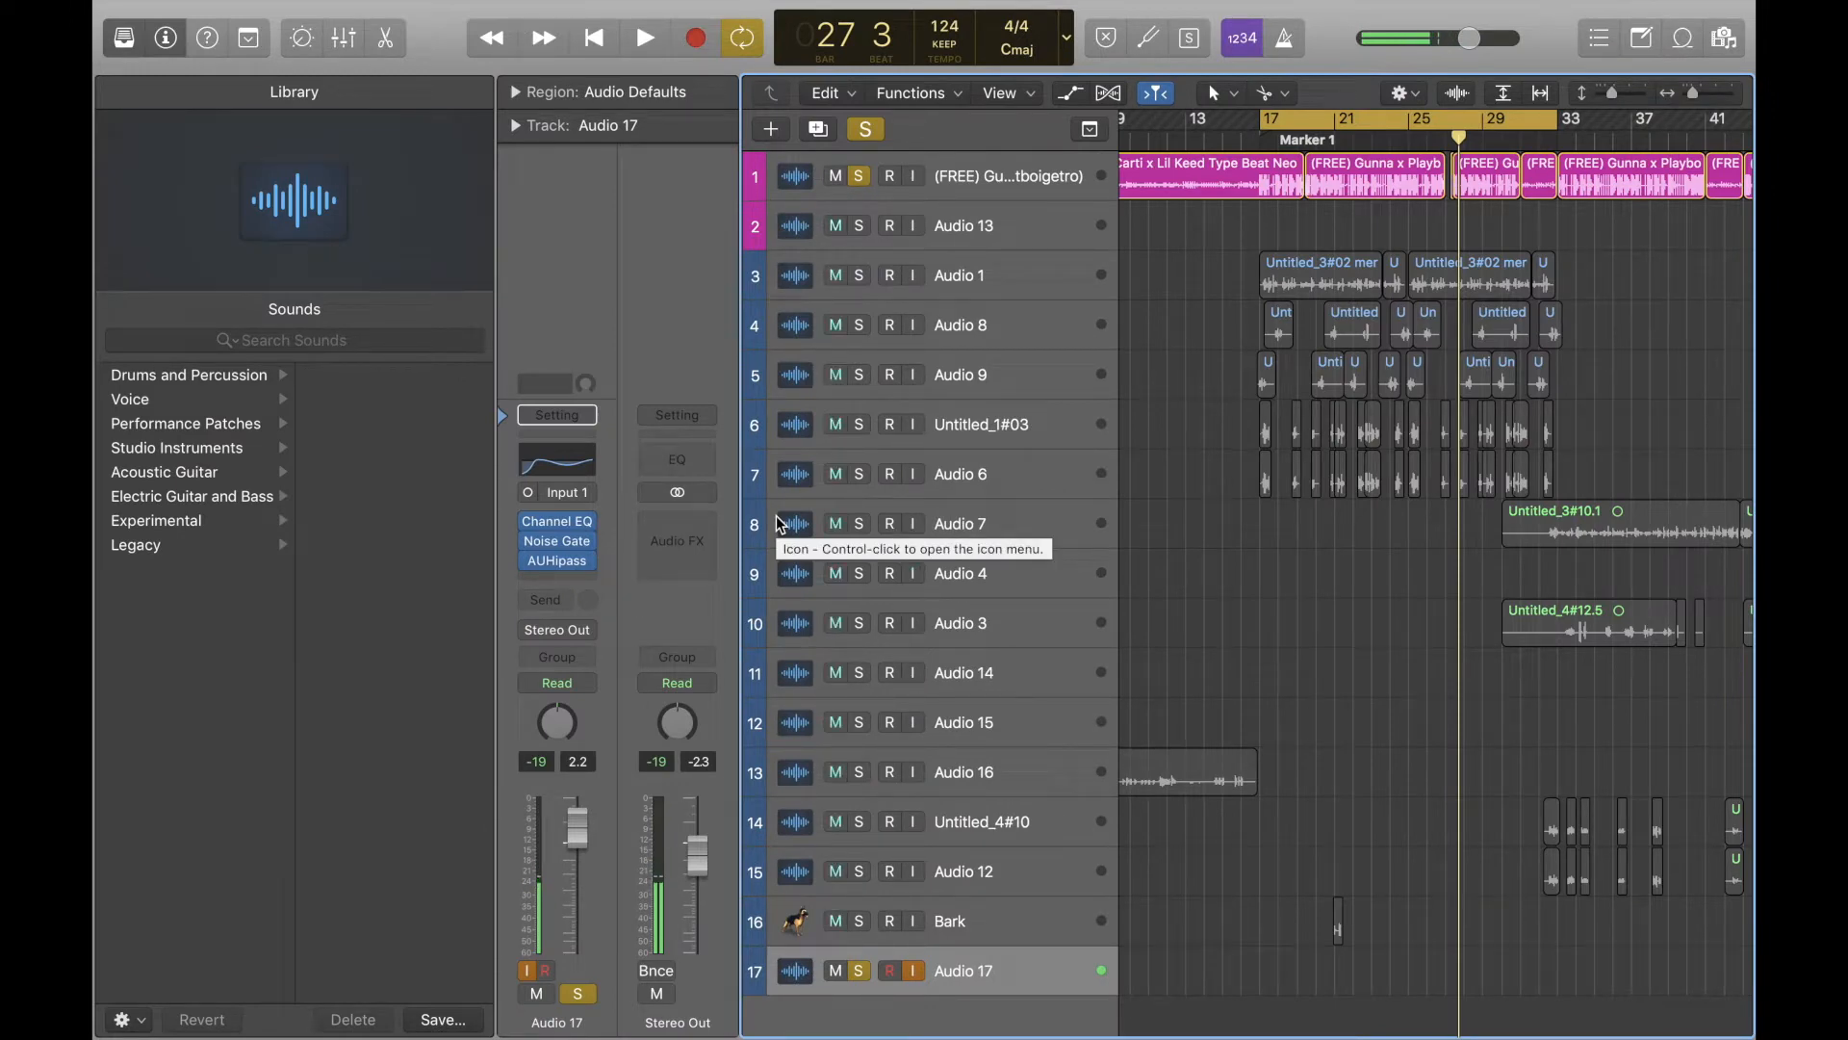
pyautogui.click(1028, 179)
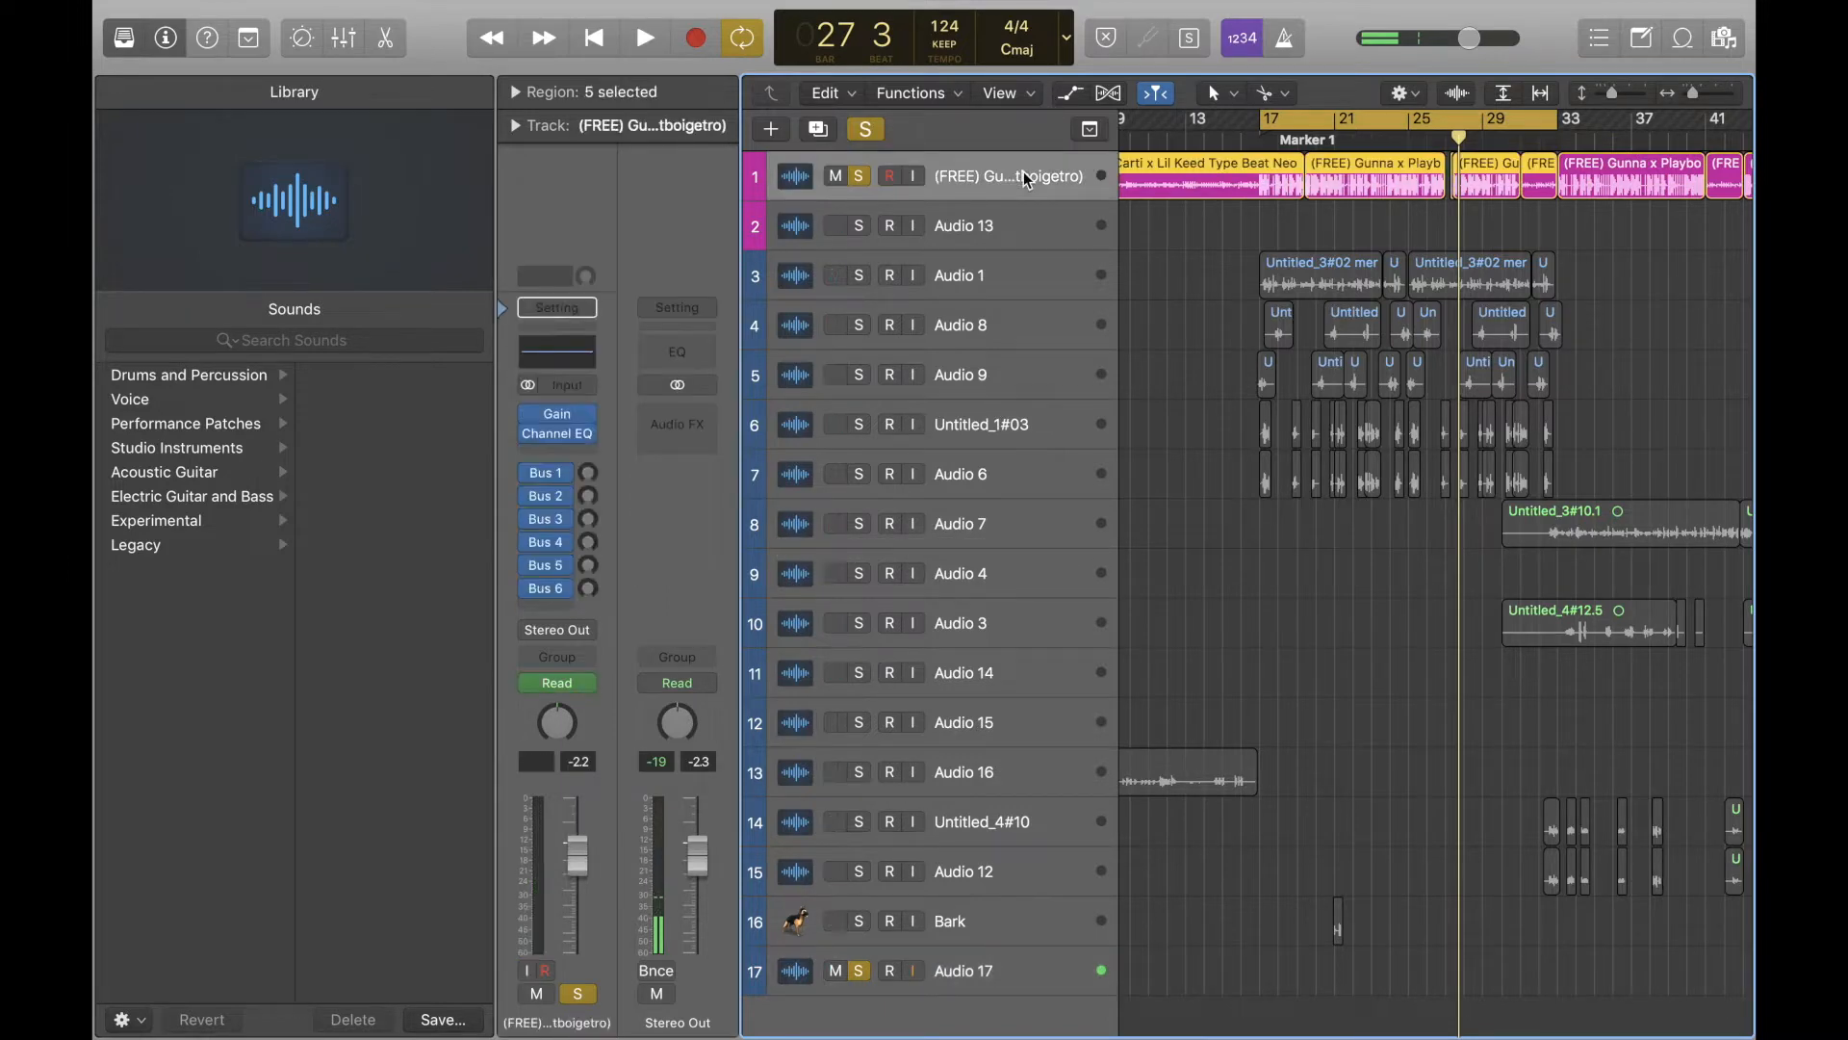
pyautogui.click(1036, 959)
pyautogui.click(911, 968)
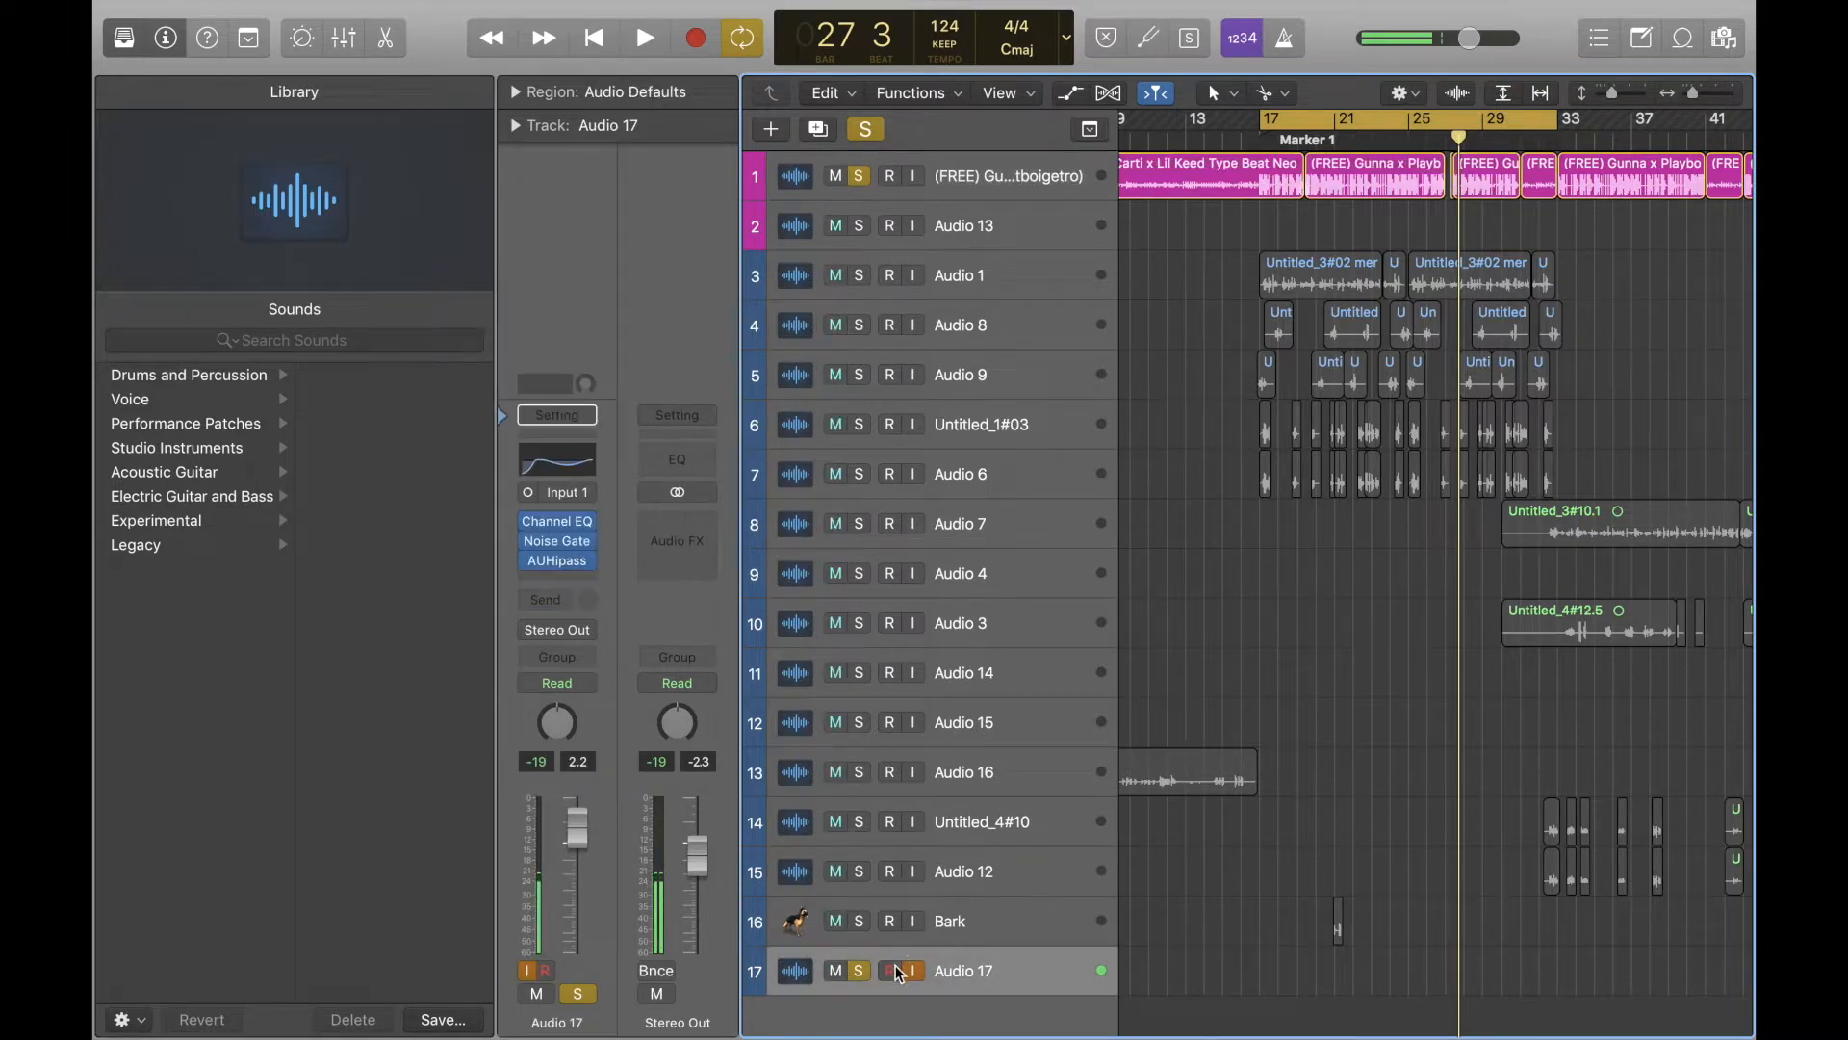
# Add one software instrument track with the Default Patch directly below the beat track
pyautogui.click(1026, 183)
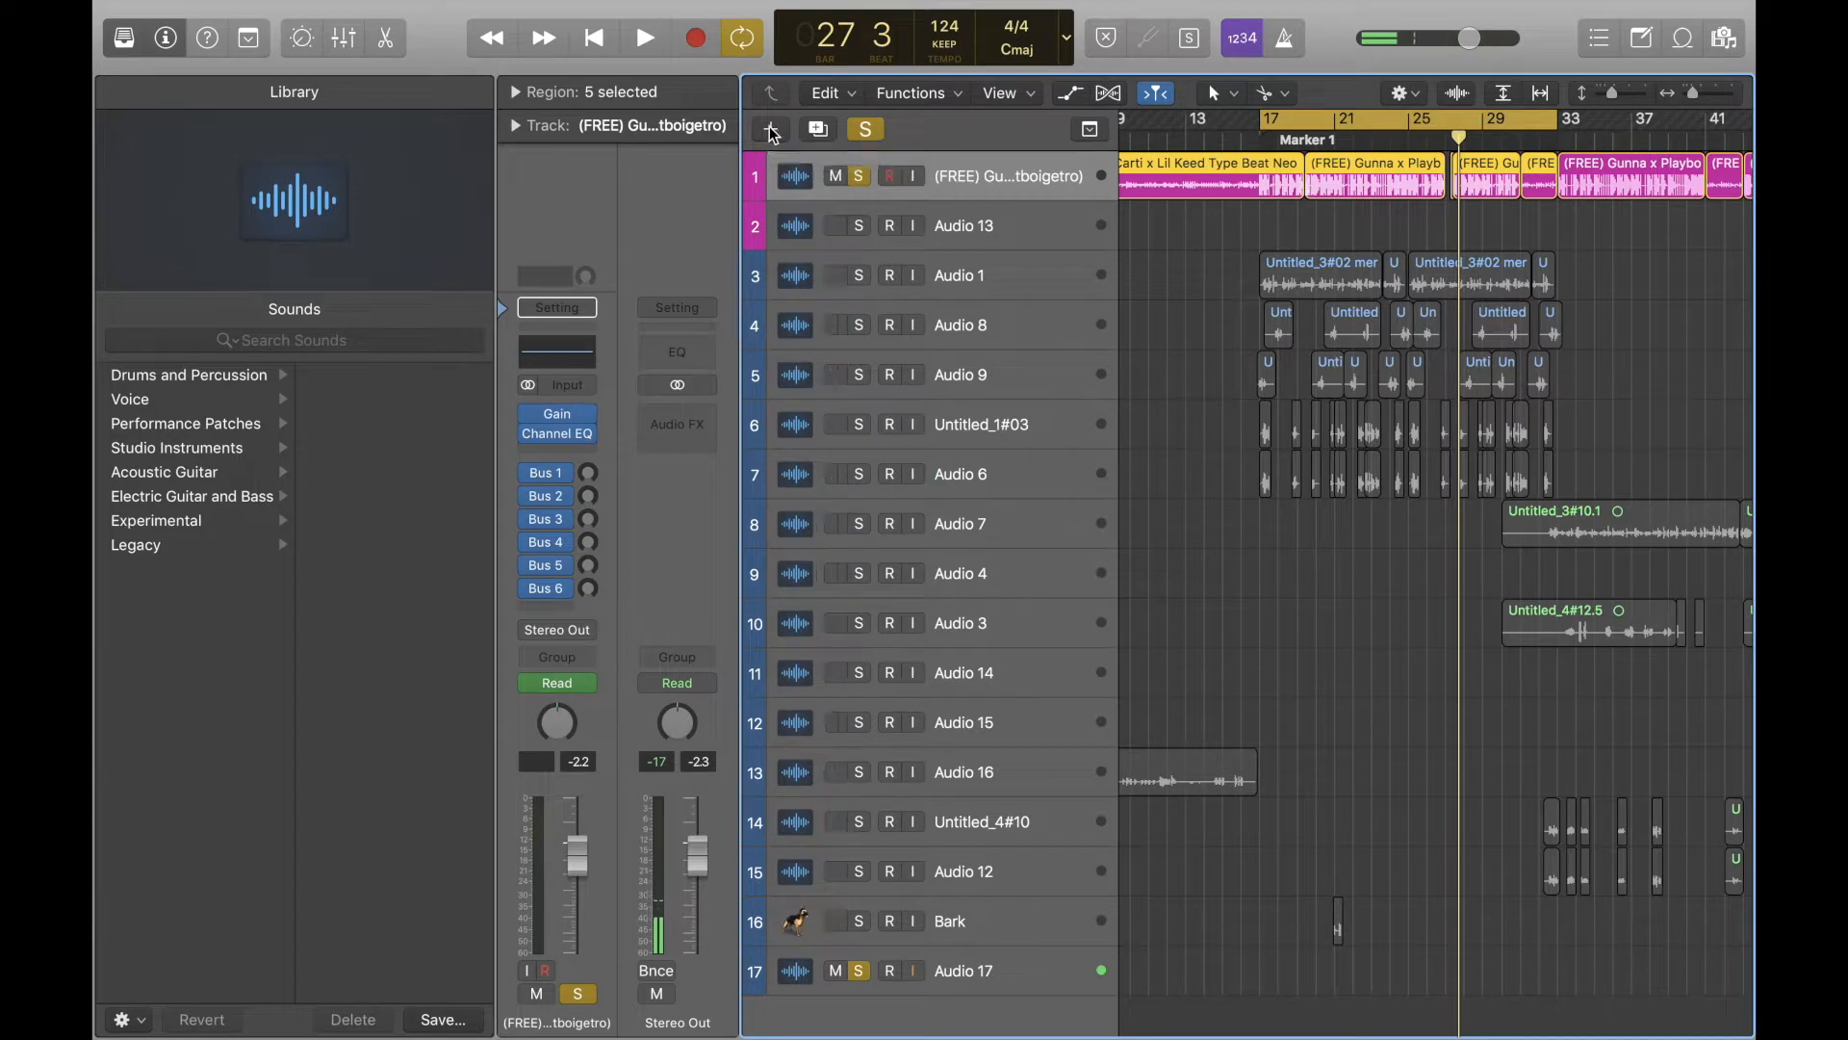
pyautogui.click(770, 129)
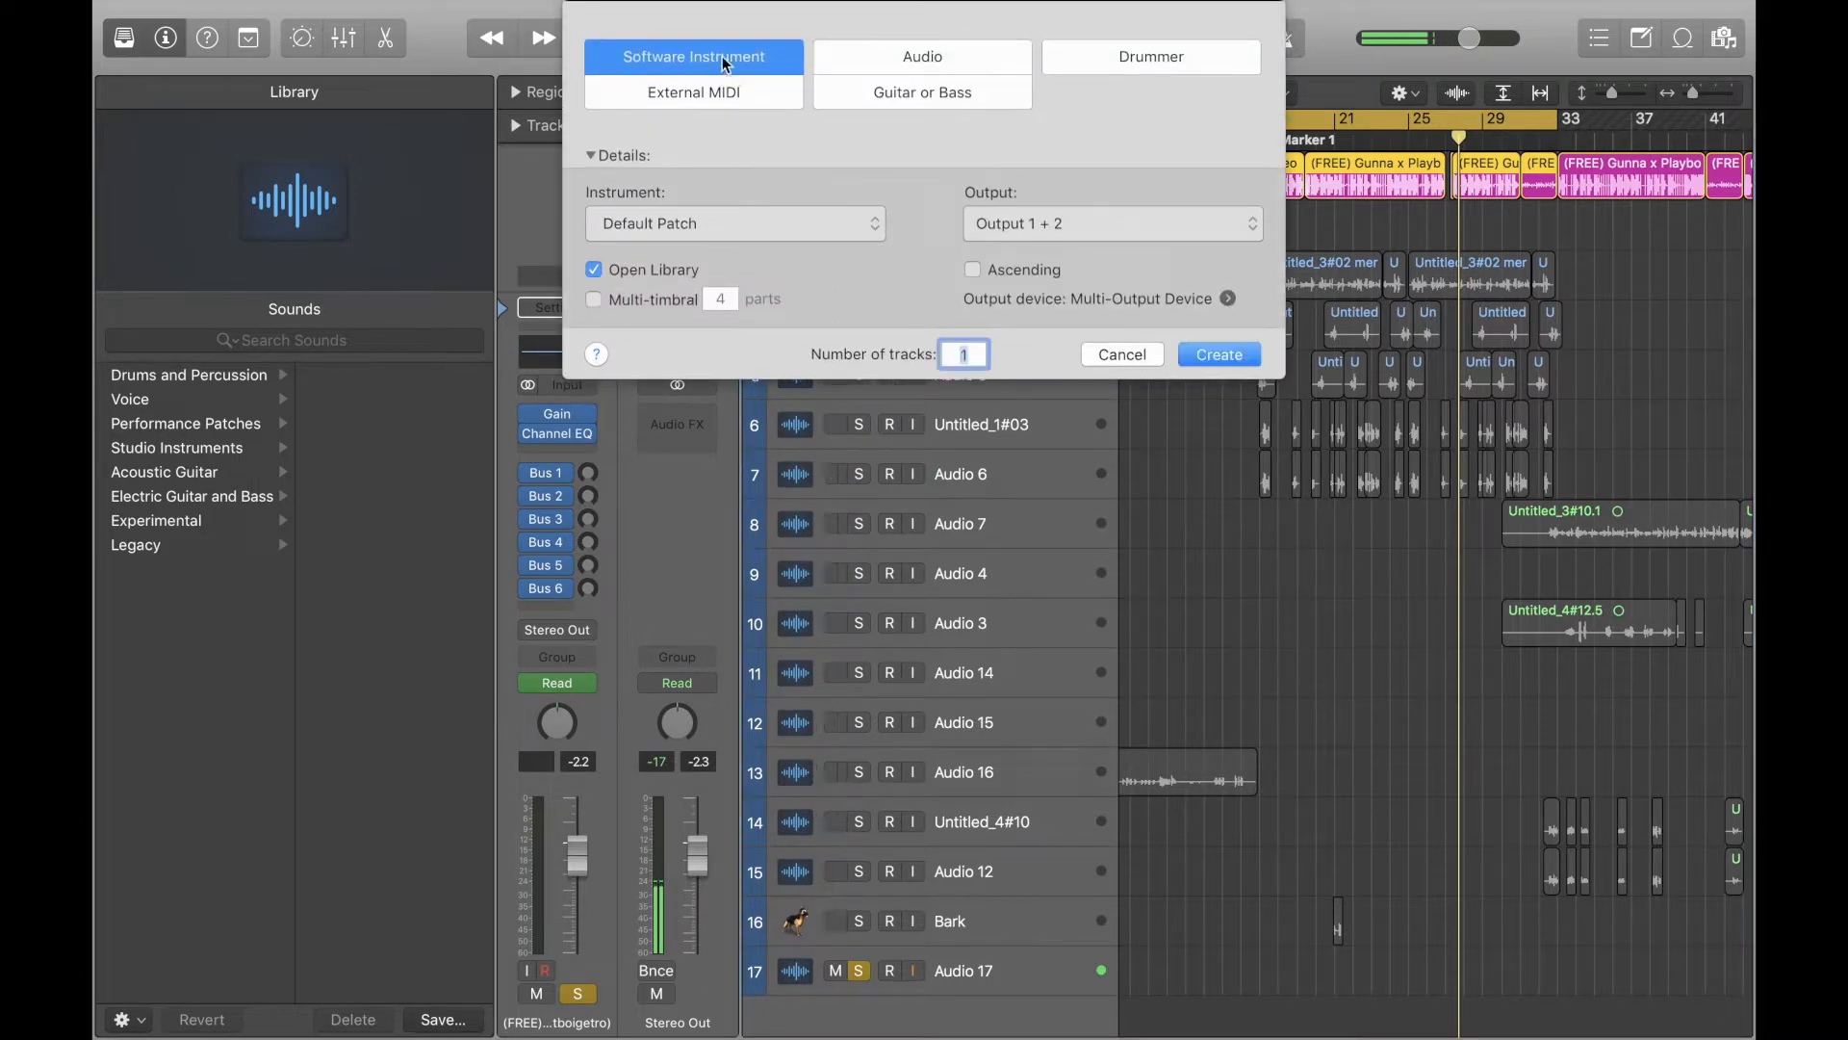
pyautogui.click(1215, 355)
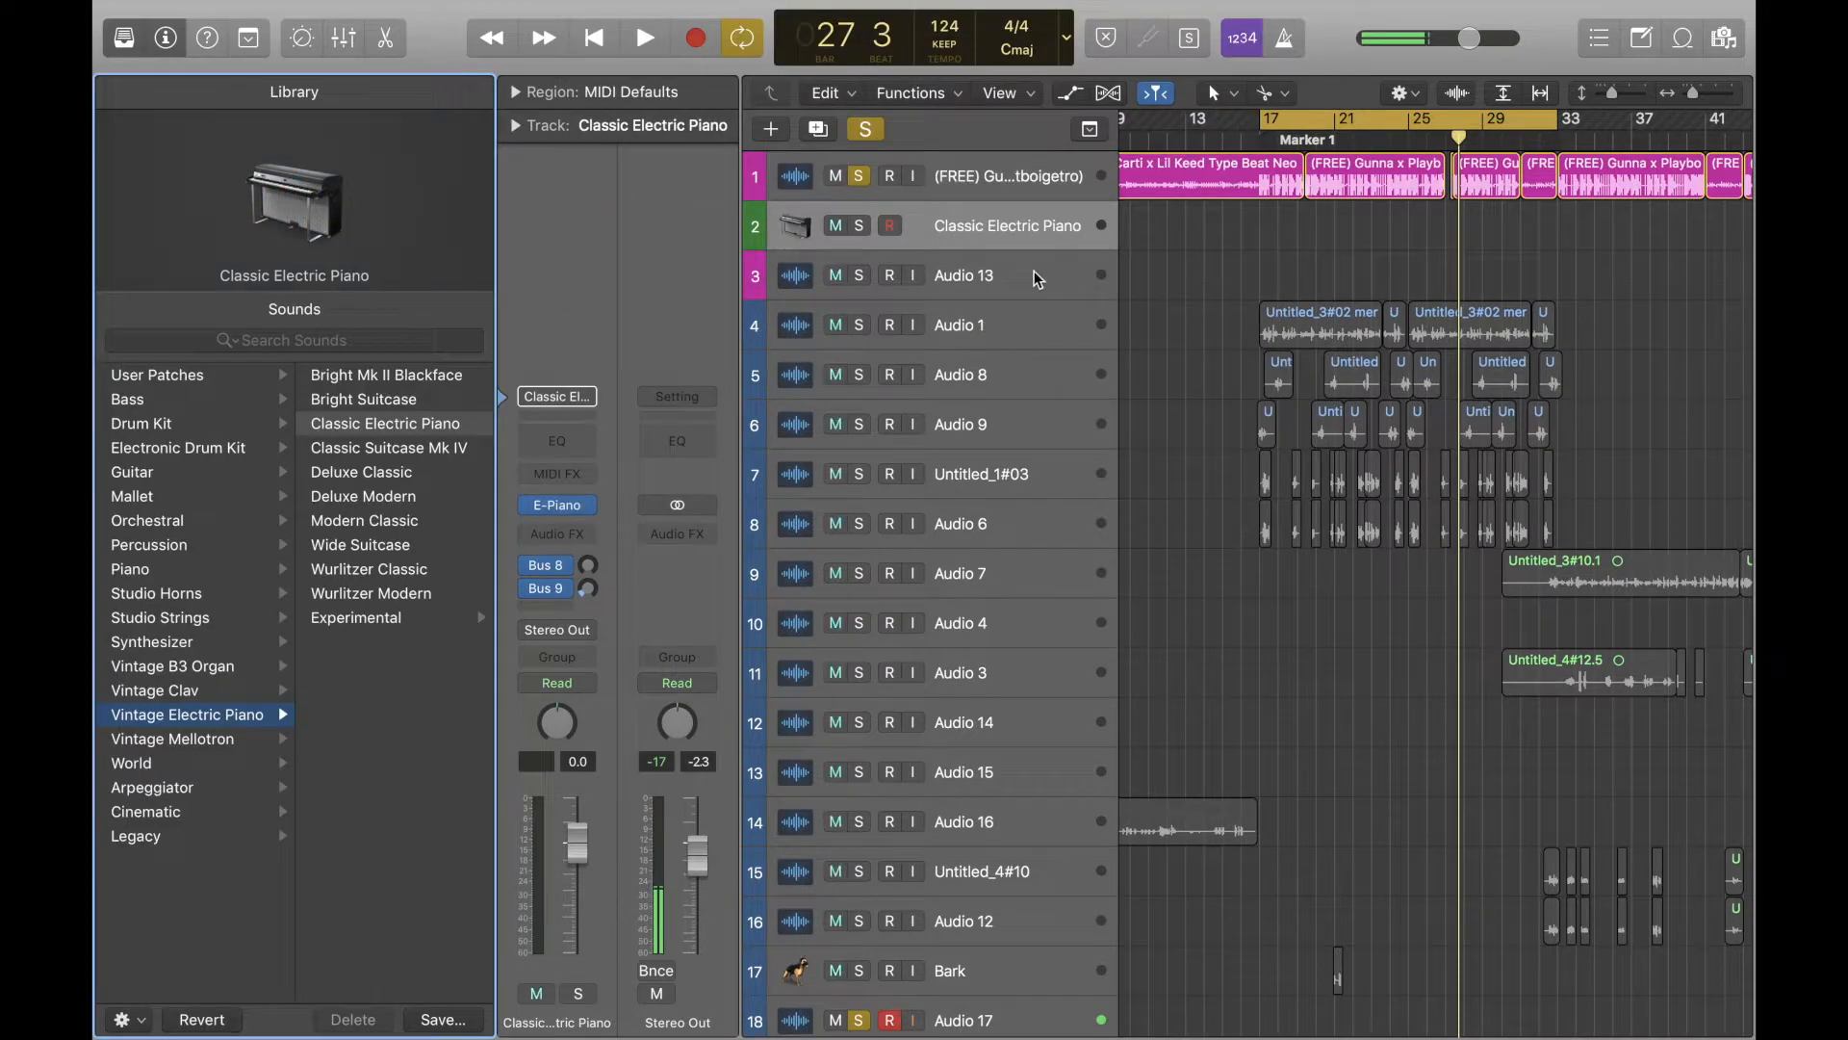
# Load the Yamaha Grand Piano patch on the new instrument track and solo the track
pyautogui.click(154, 568)
pyautogui.click(404, 527)
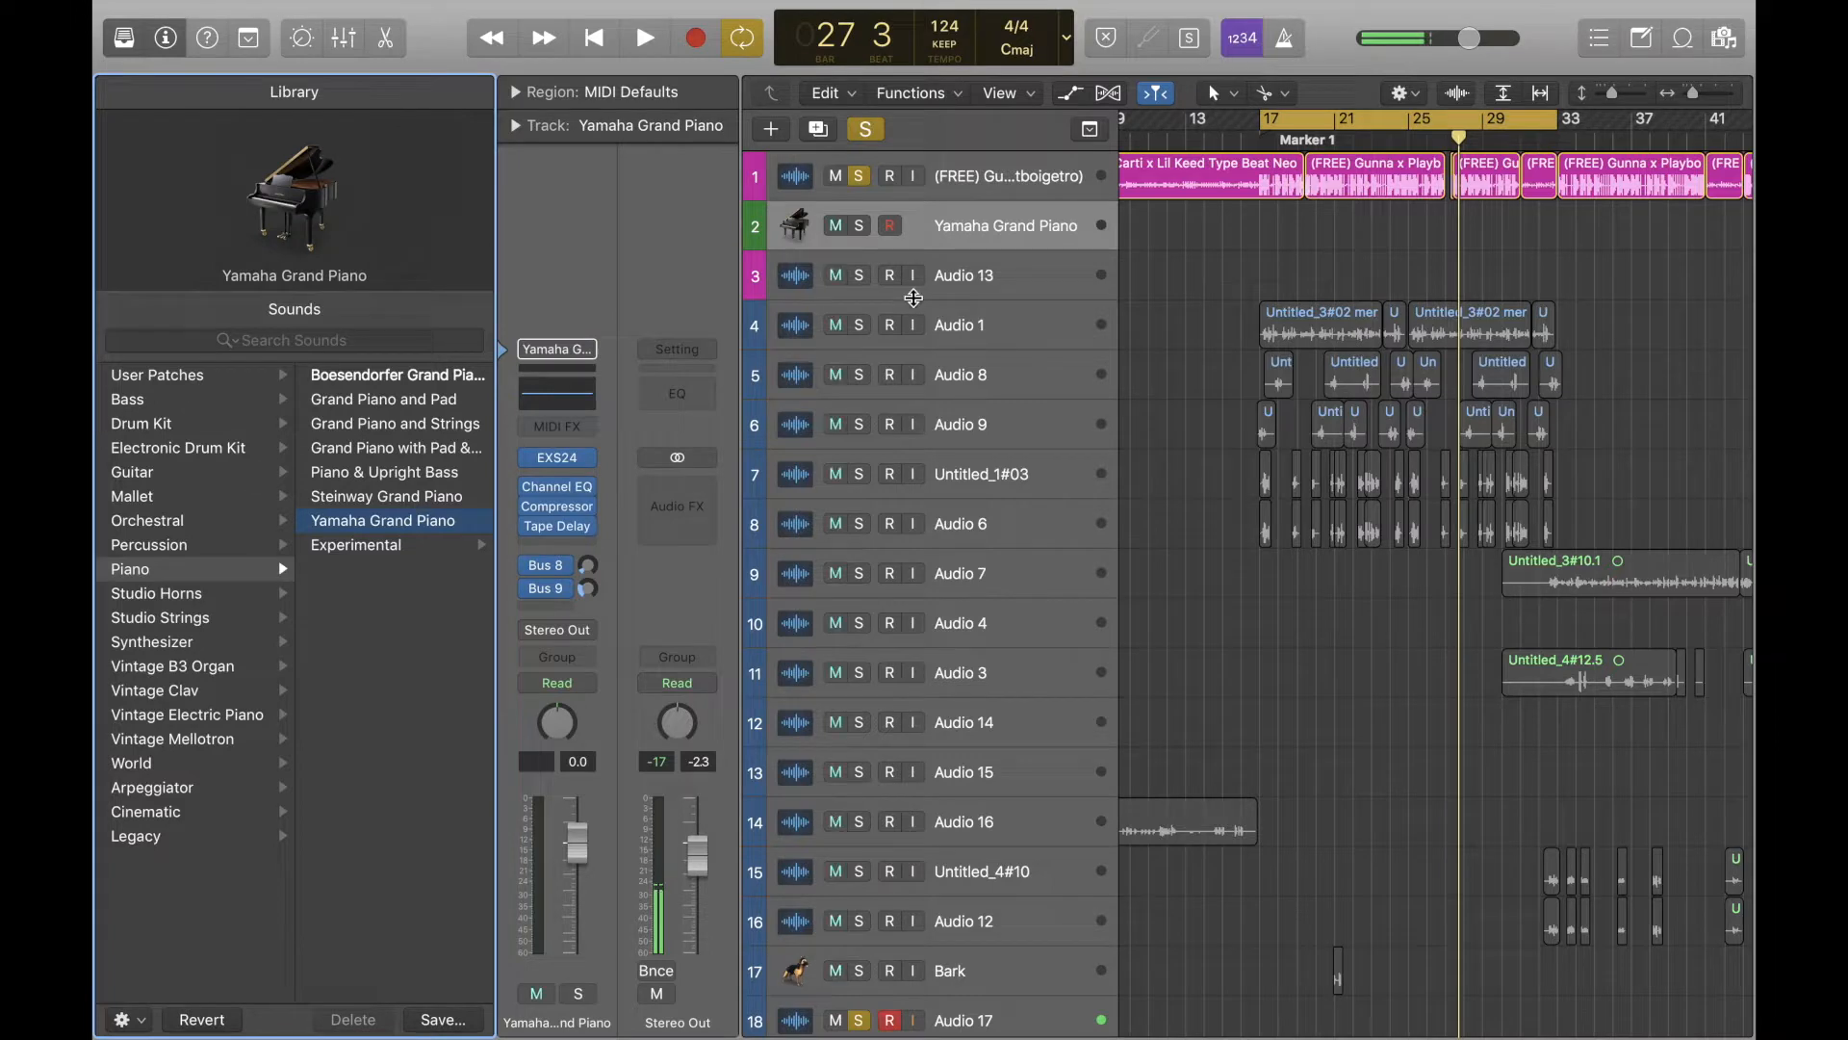
pyautogui.click(859, 227)
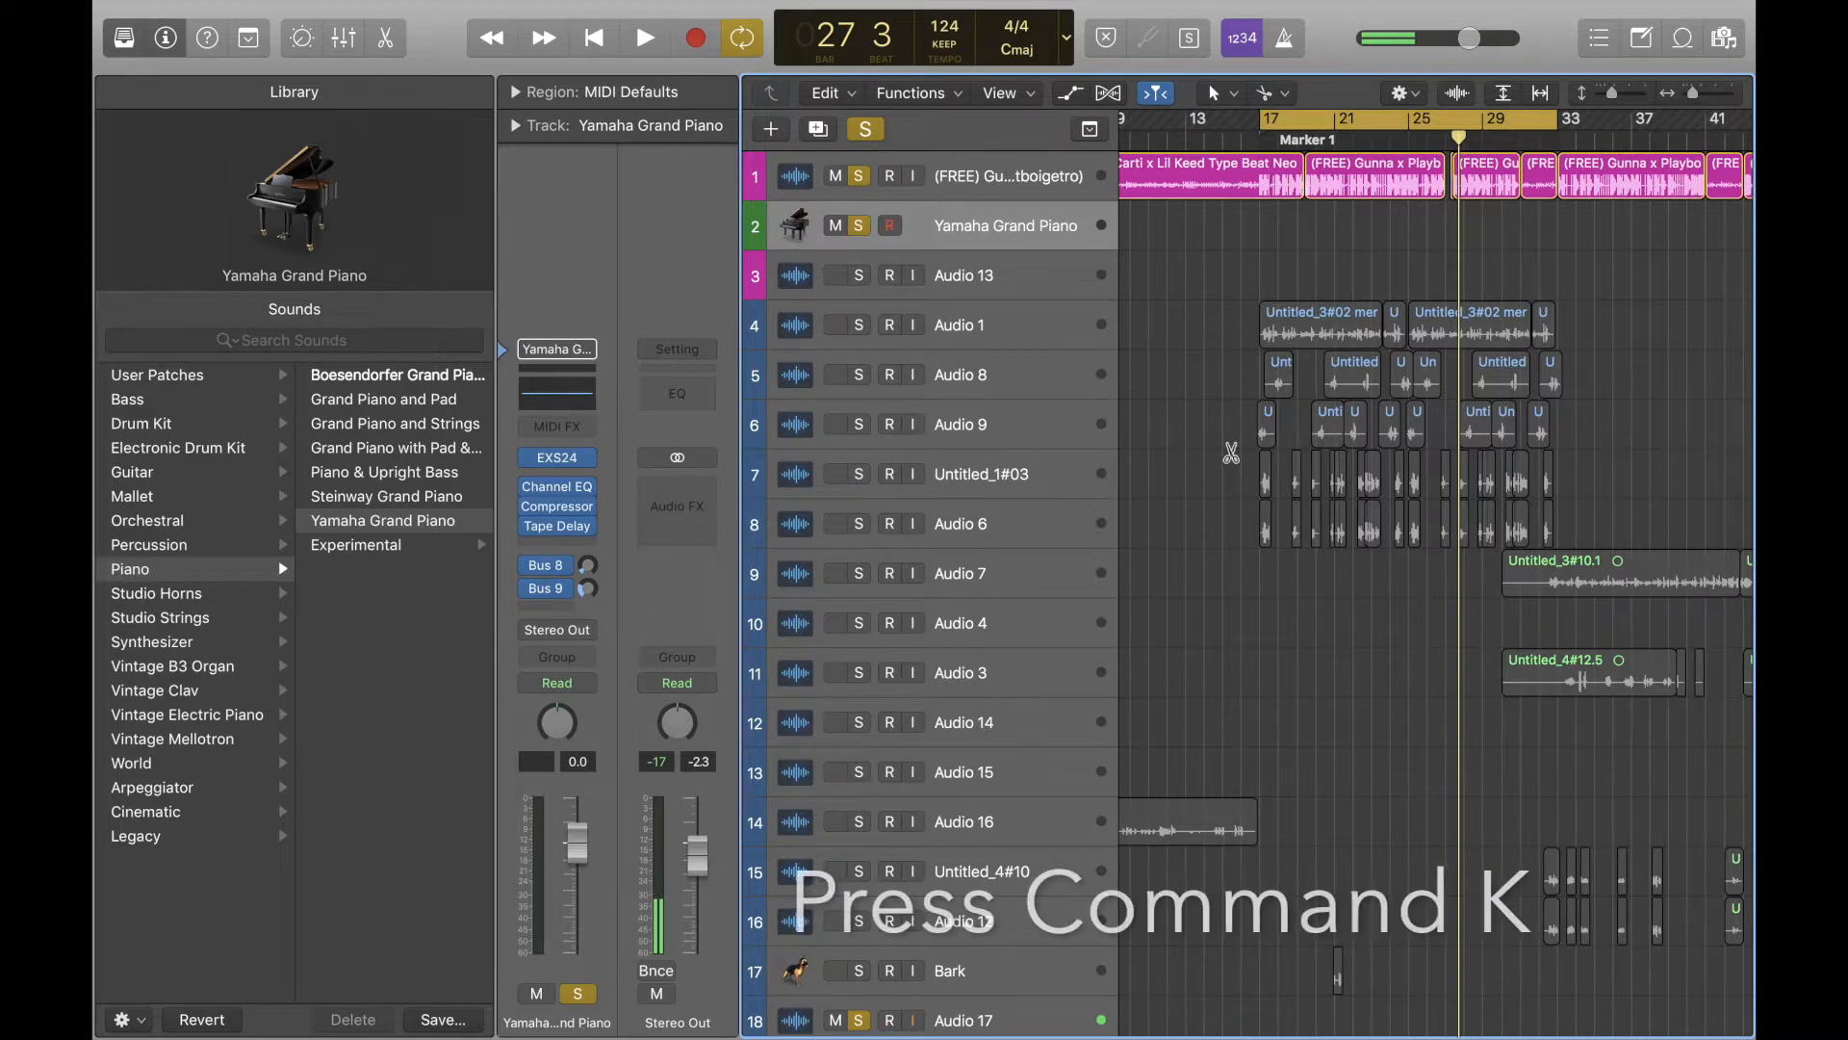
# Open Musical Typing and play the scale C#, D#, E, F#, G#, A#, B up and down over the looped beat
pyautogui.press('super+k')
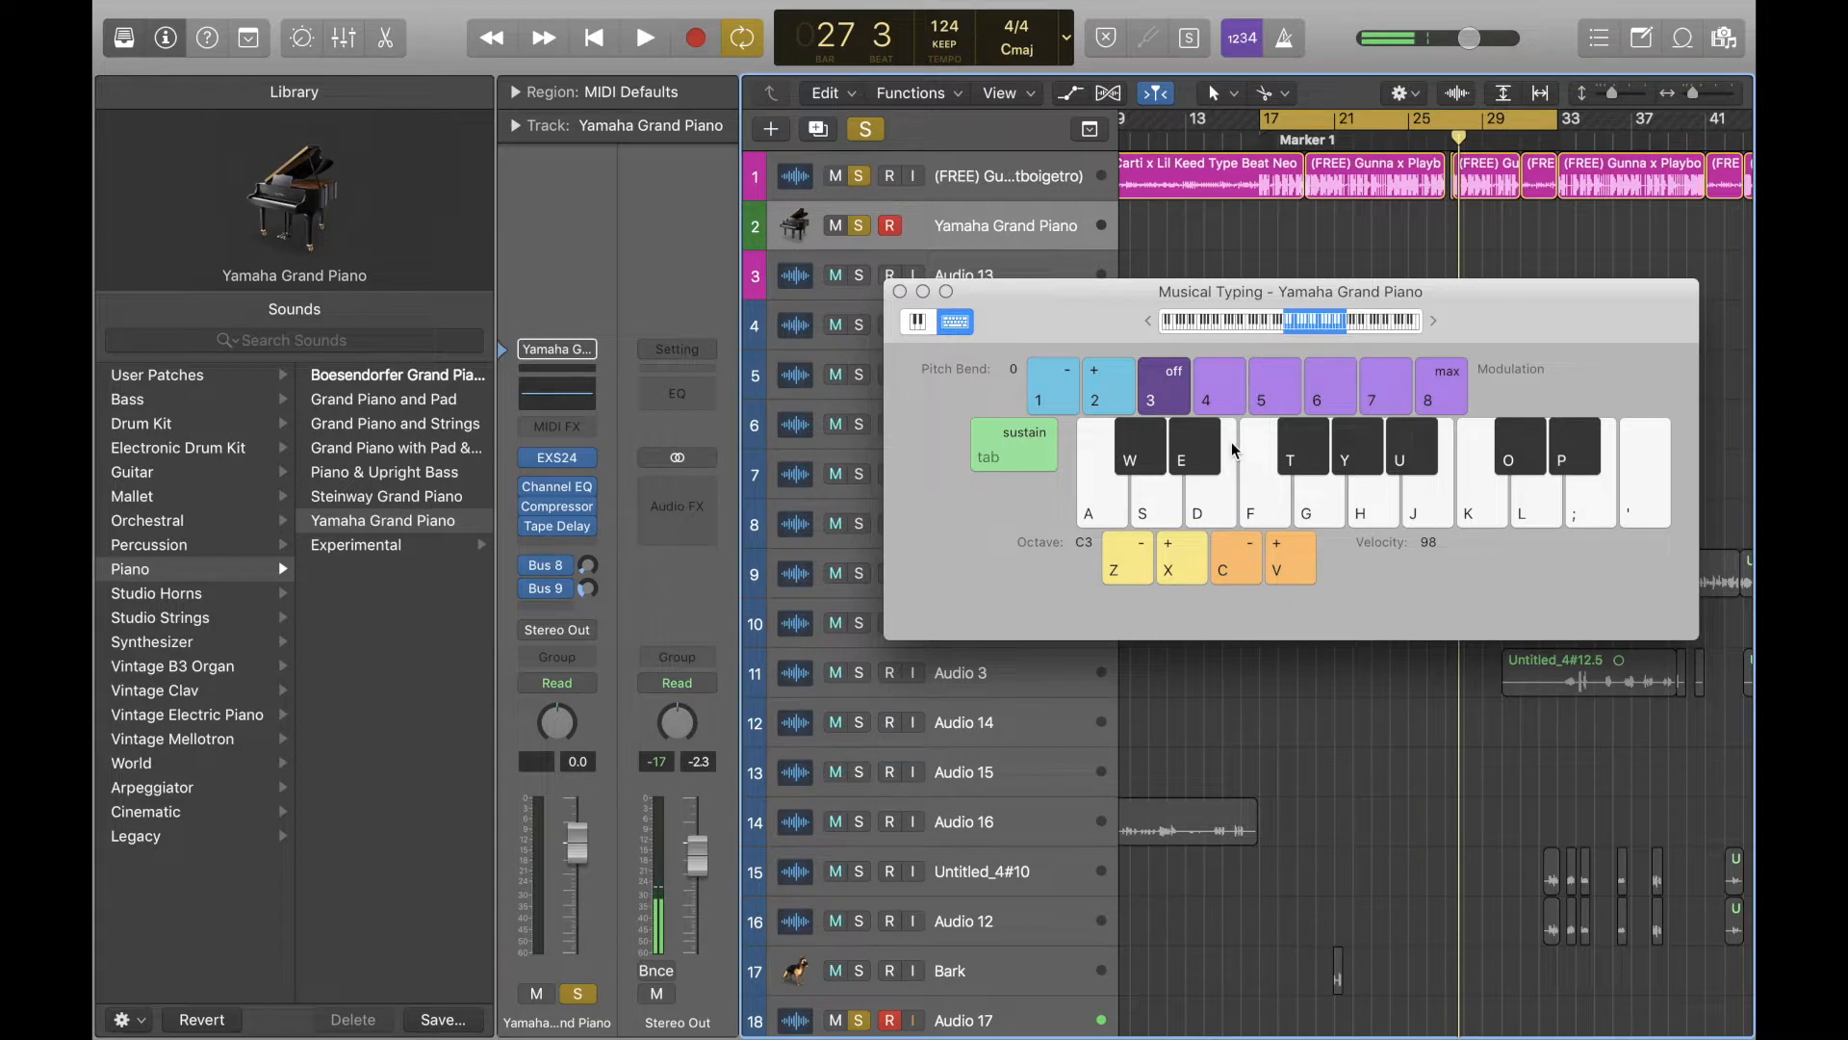
pyautogui.press('space')
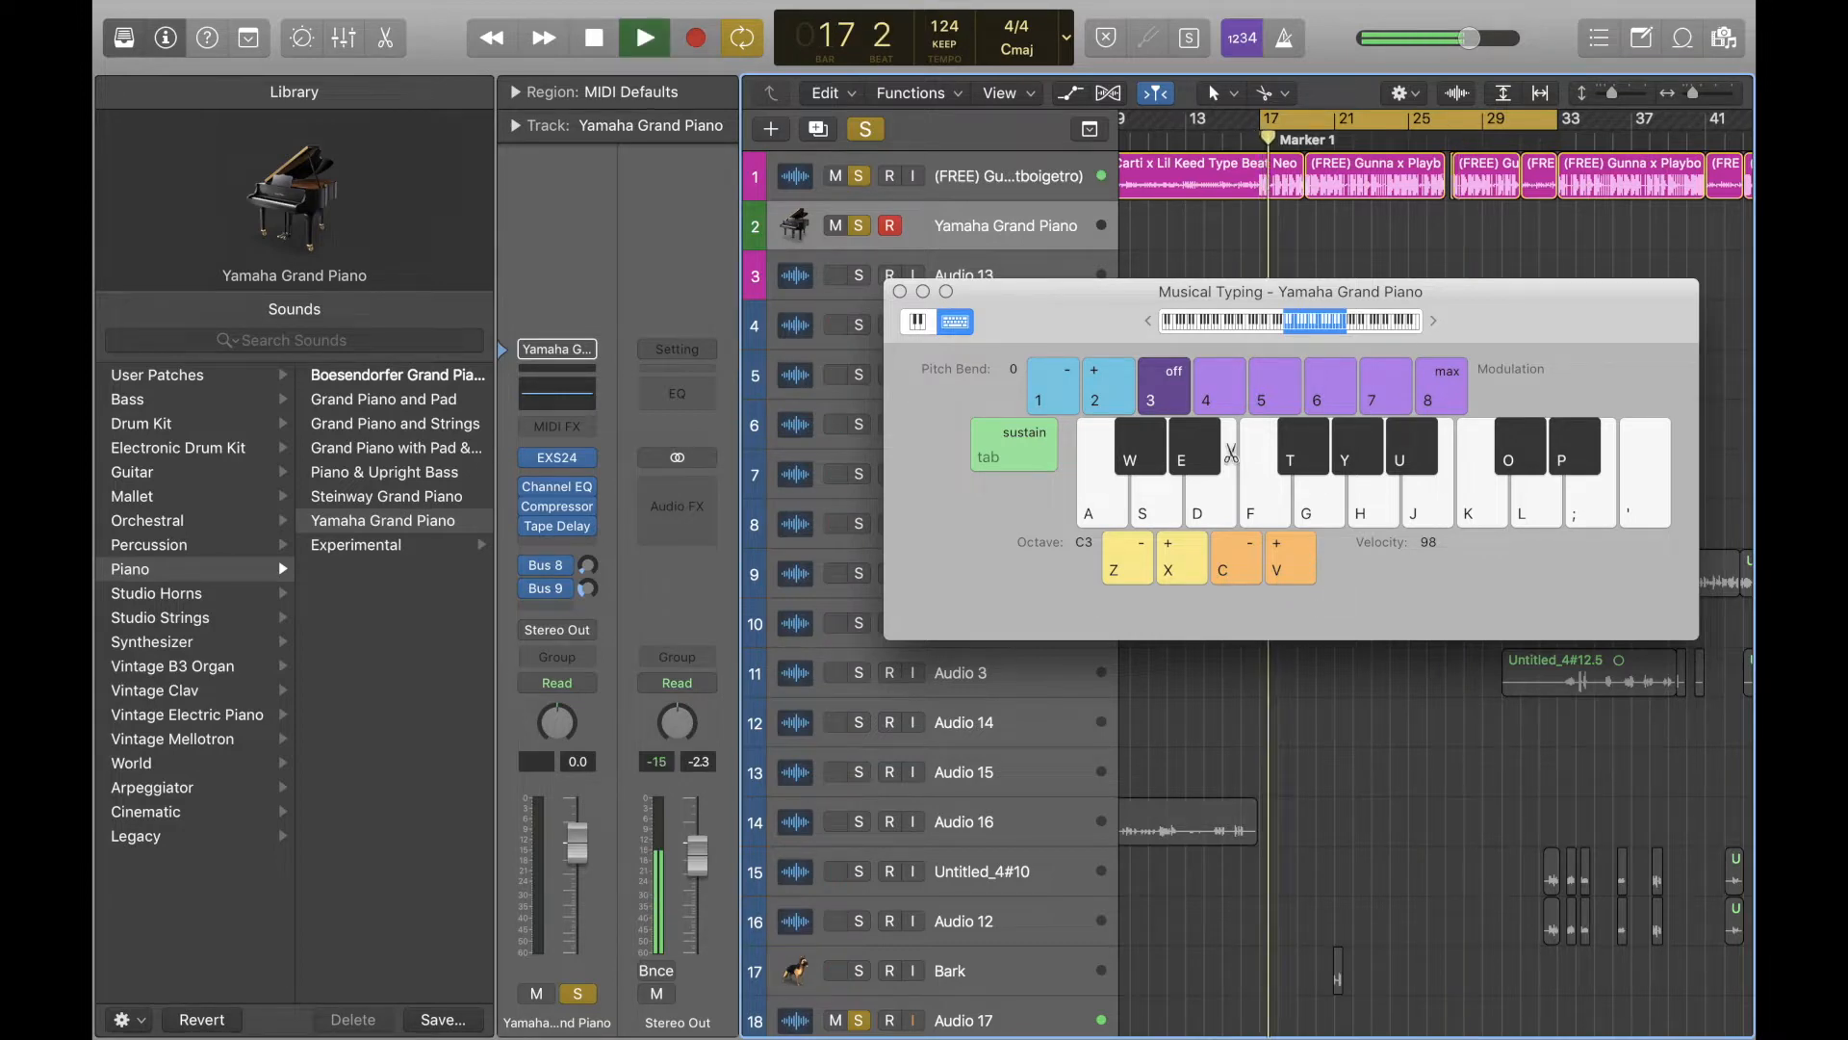
pyautogui.press('w')
pyautogui.press('e')
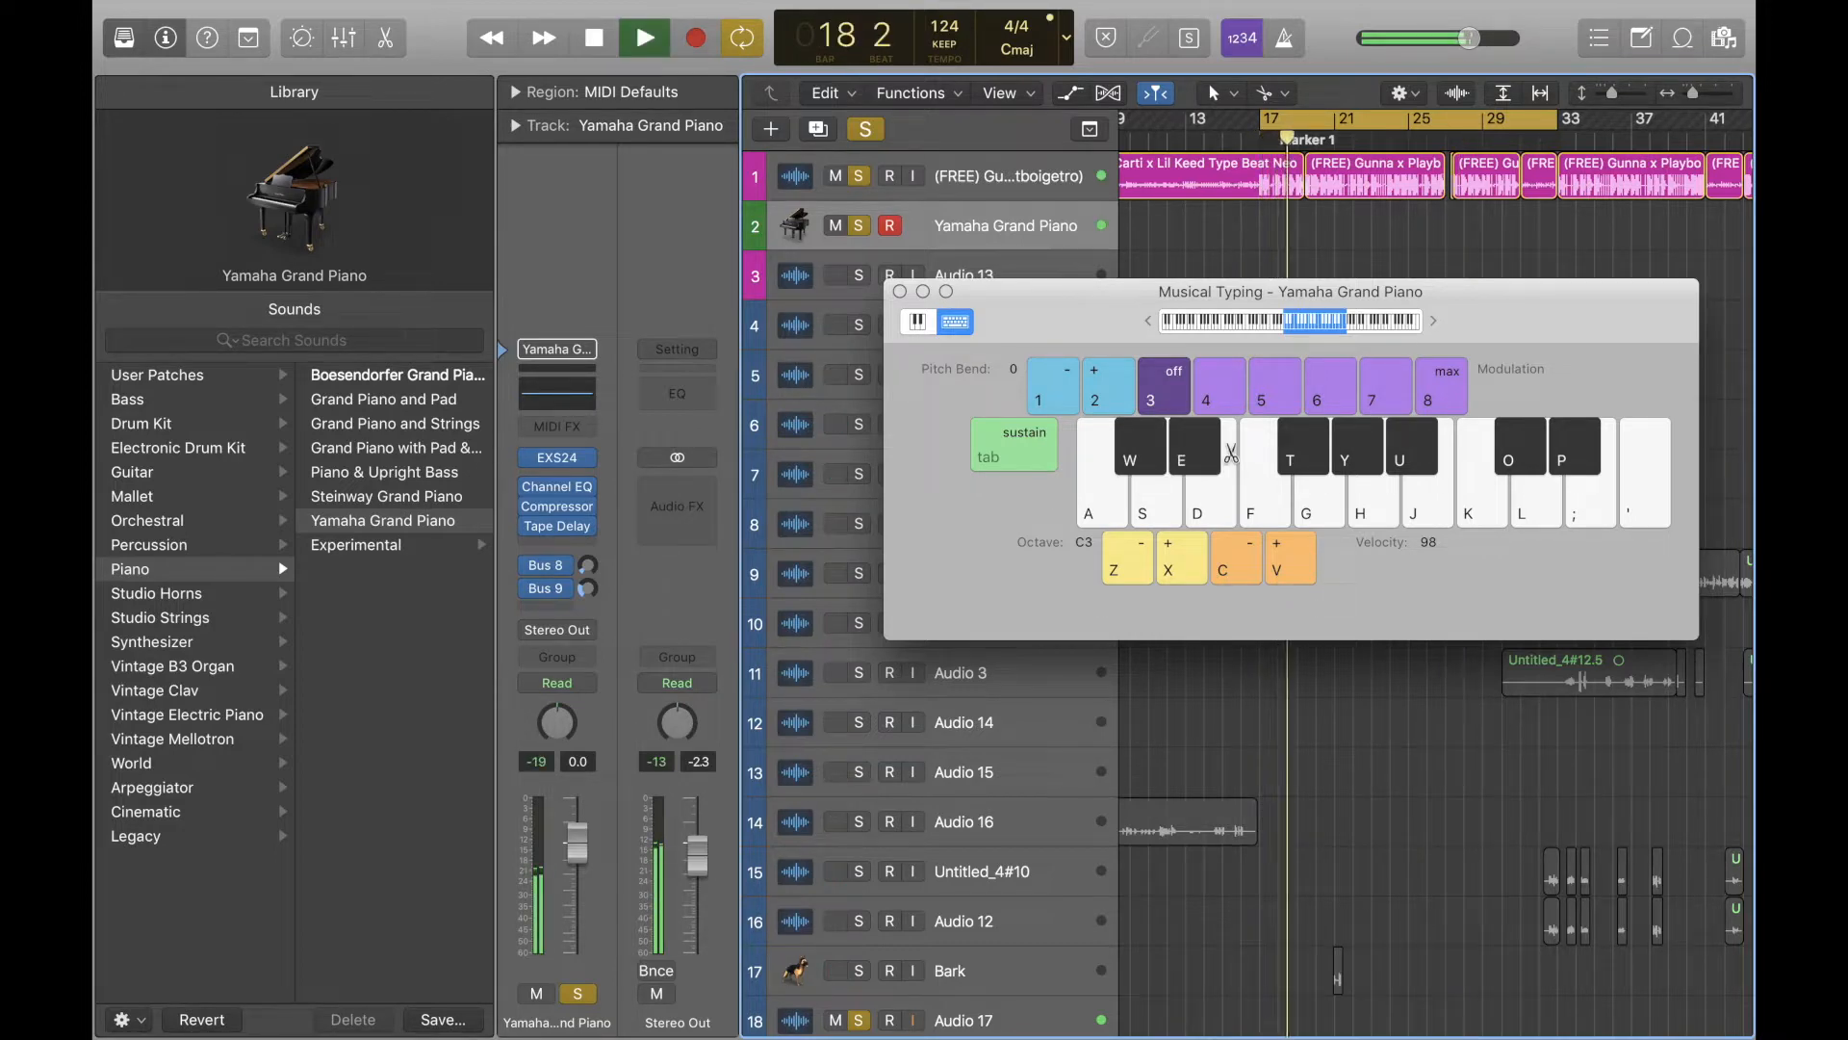
pyautogui.press('d')
pyautogui.press('t')
pyautogui.press('y')
pyautogui.press('u')
pyautogui.press('j')
pyautogui.press('o')
pyautogui.press('p')
pyautogui.press(';')
pyautogui.press('p')
pyautogui.press('o')
pyautogui.press('j')
pyautogui.press('u')
pyautogui.press('t')
pyautogui.press('w')
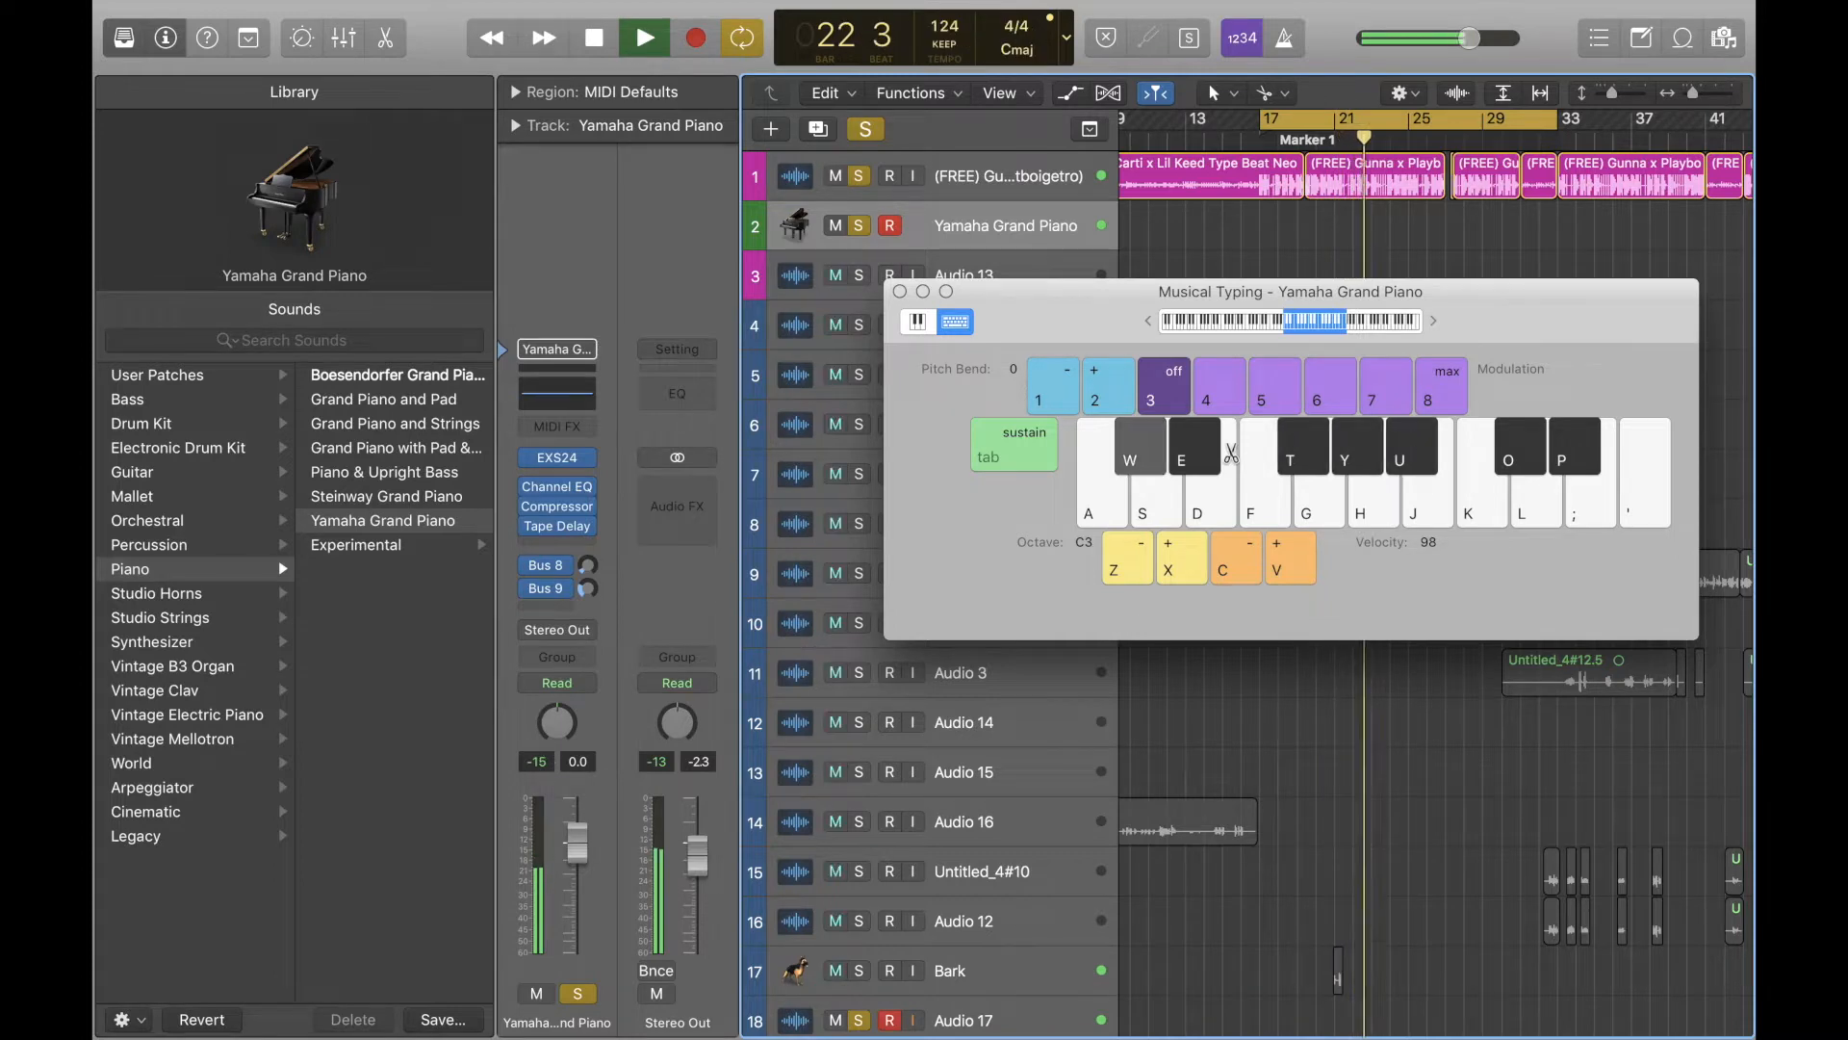
pyautogui.press('space')
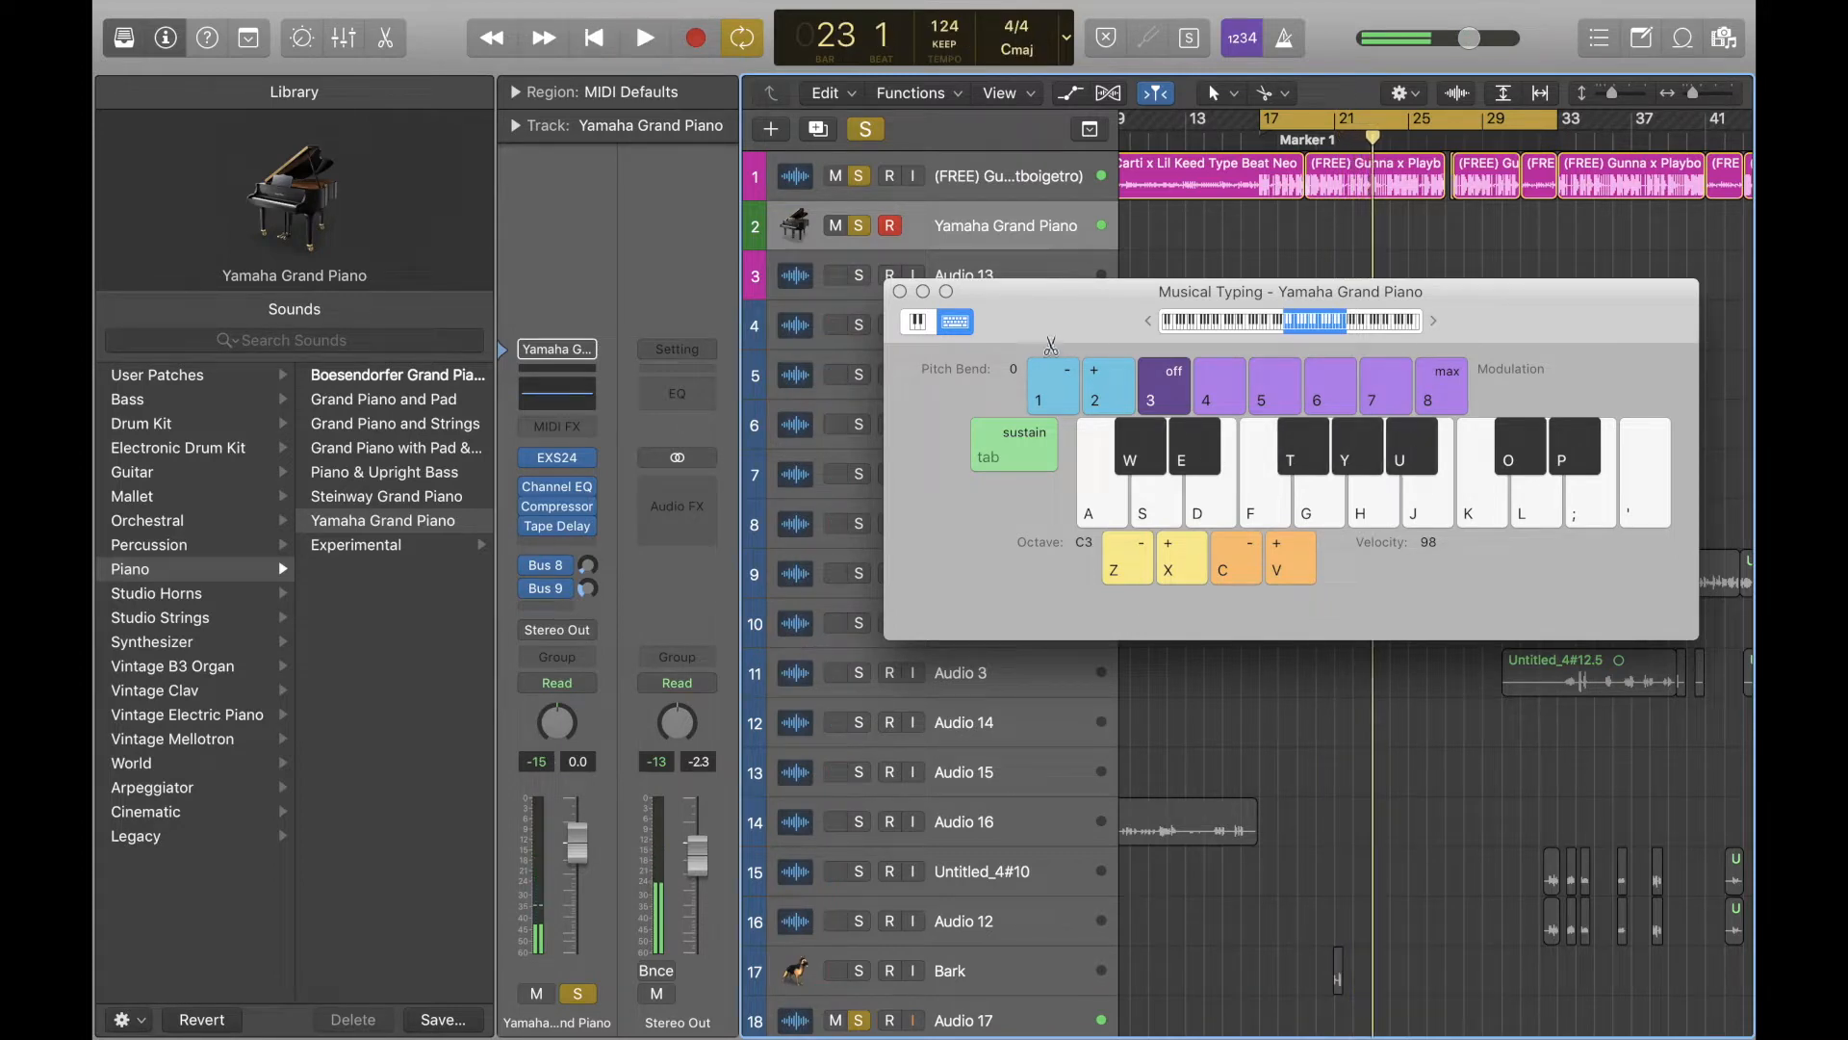
# Add a Pitch Correction plug-in in the empty effect slot at the end of Audio 1's chain
pyautogui.moveTo(1059, 297); pyautogui.dragTo(1327, 636)
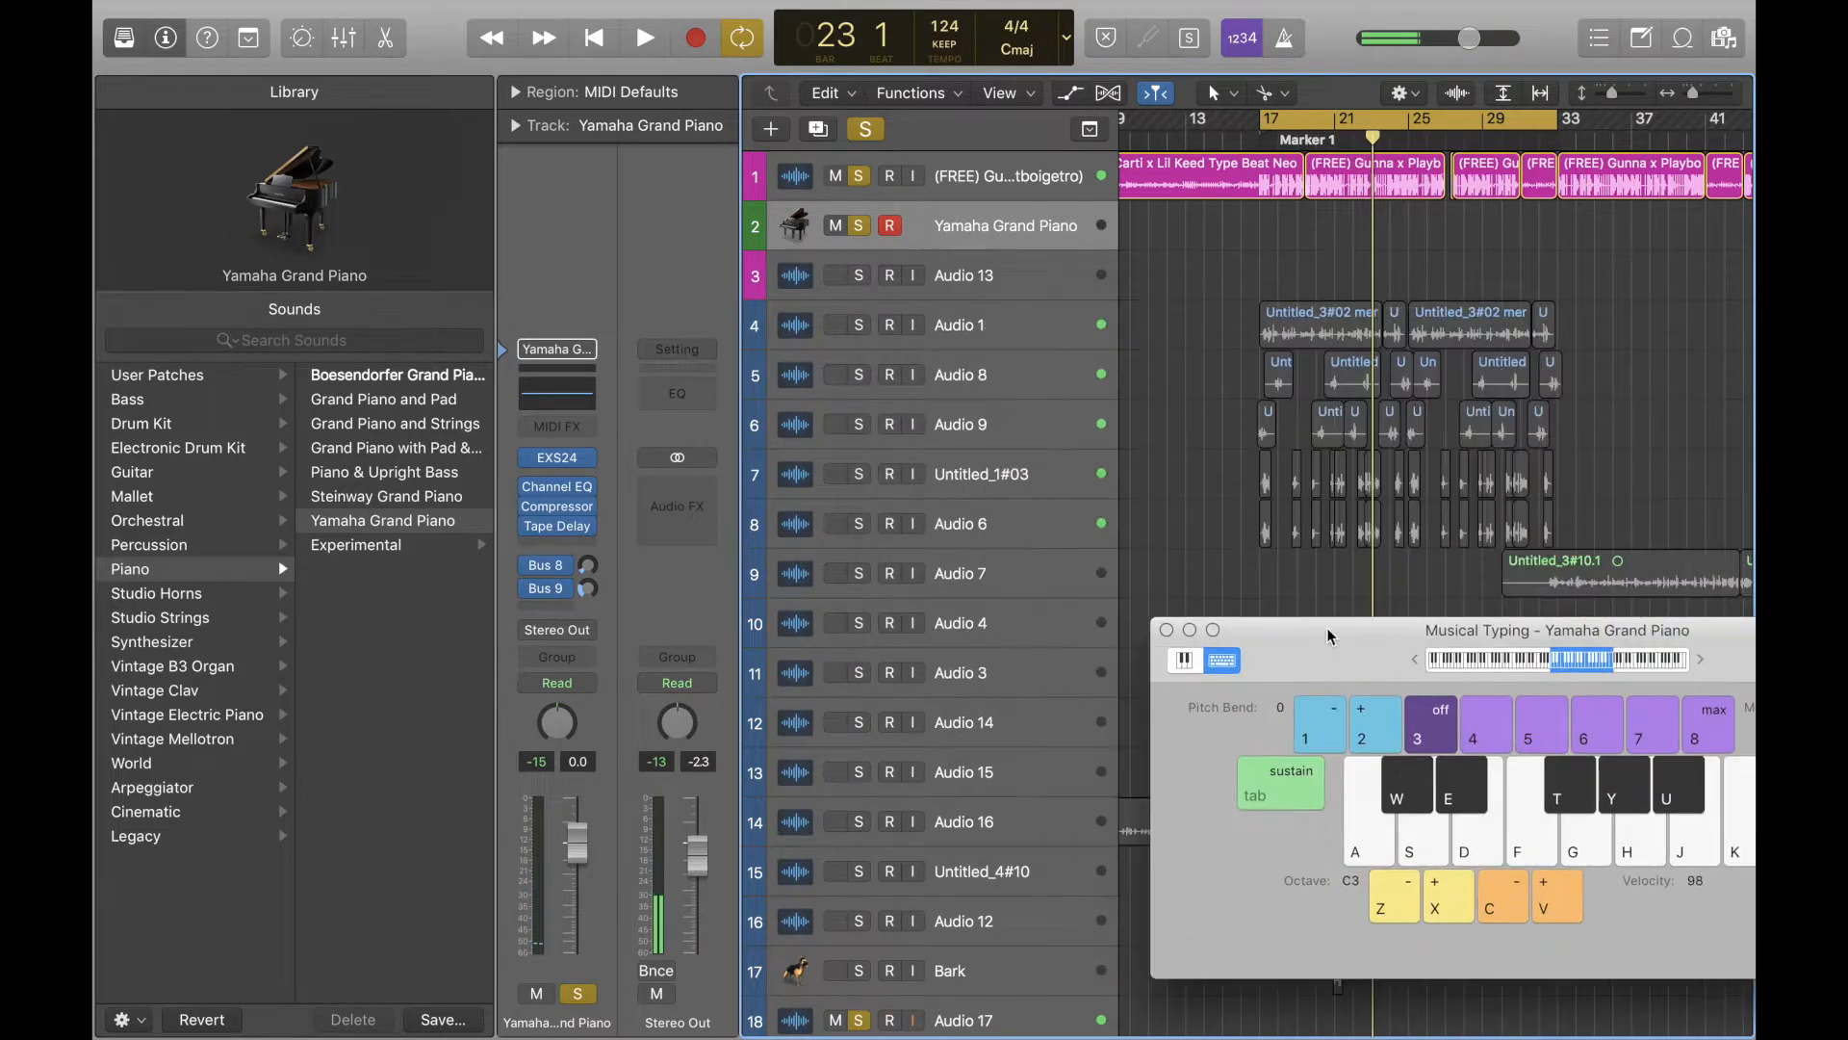
pyautogui.click(1049, 337)
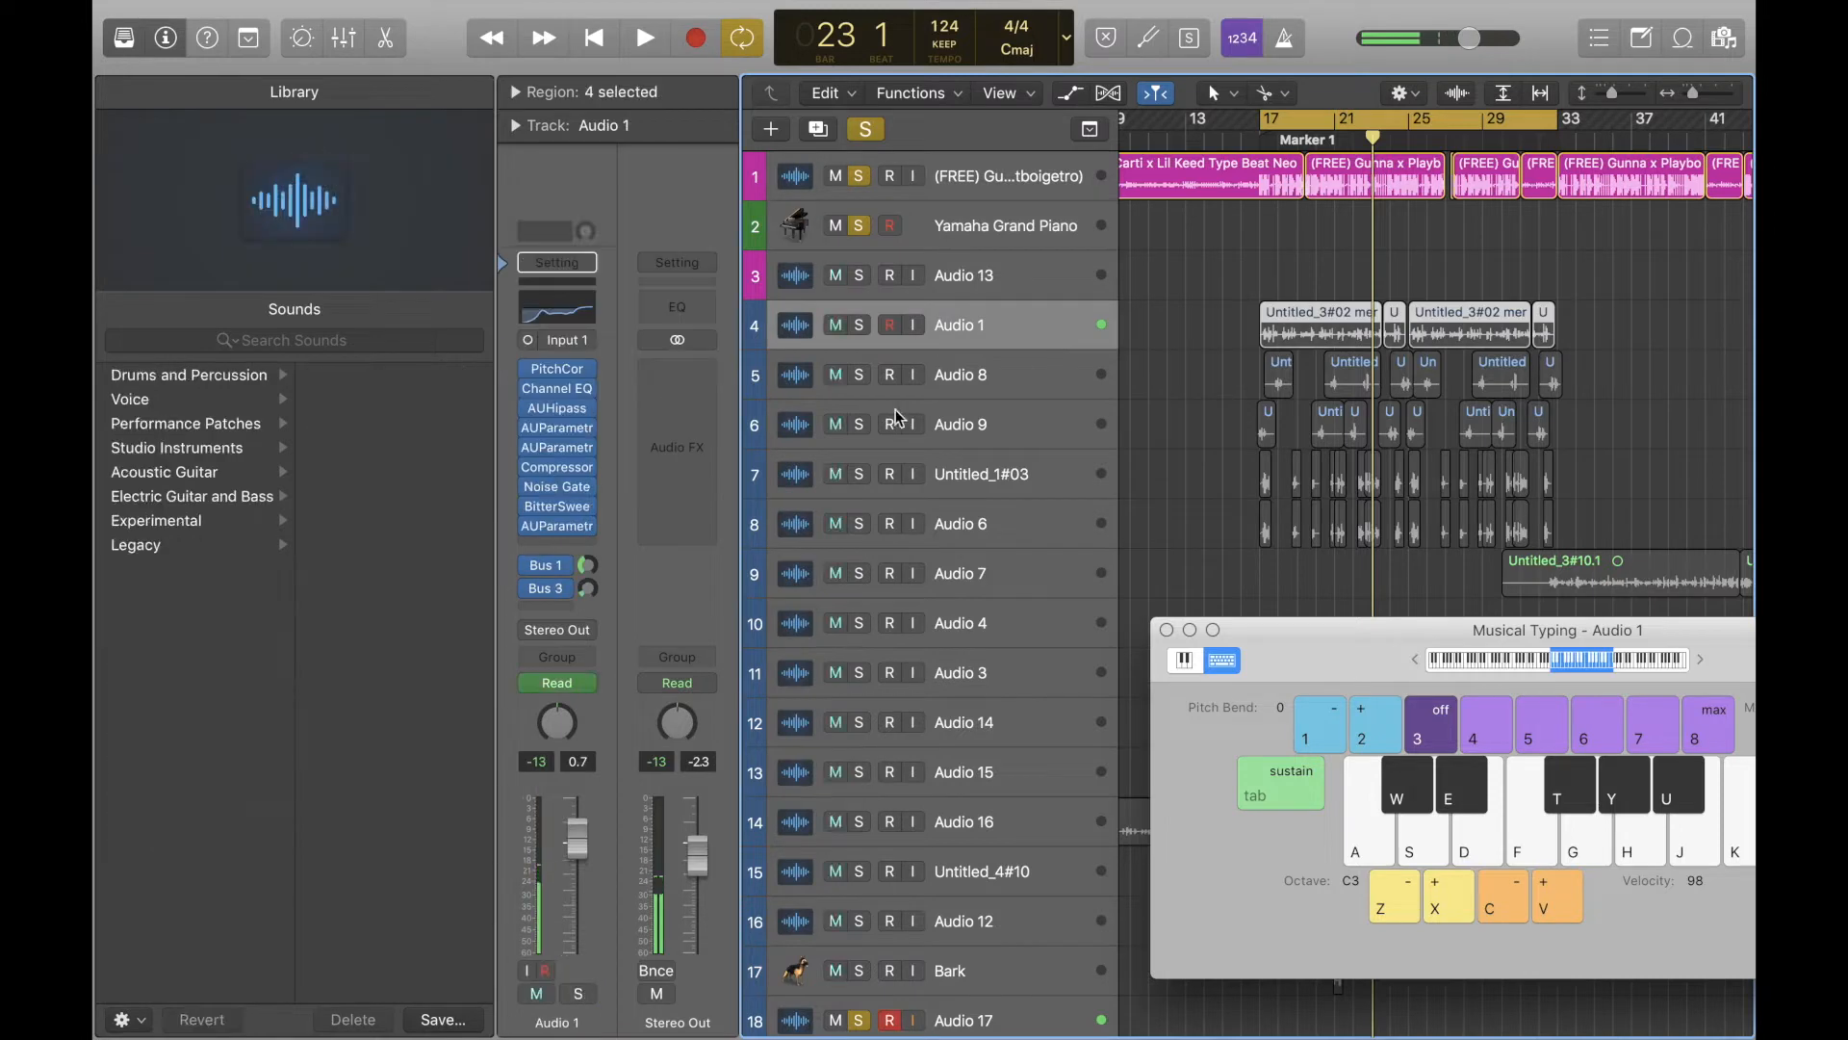
pyautogui.click(572, 544)
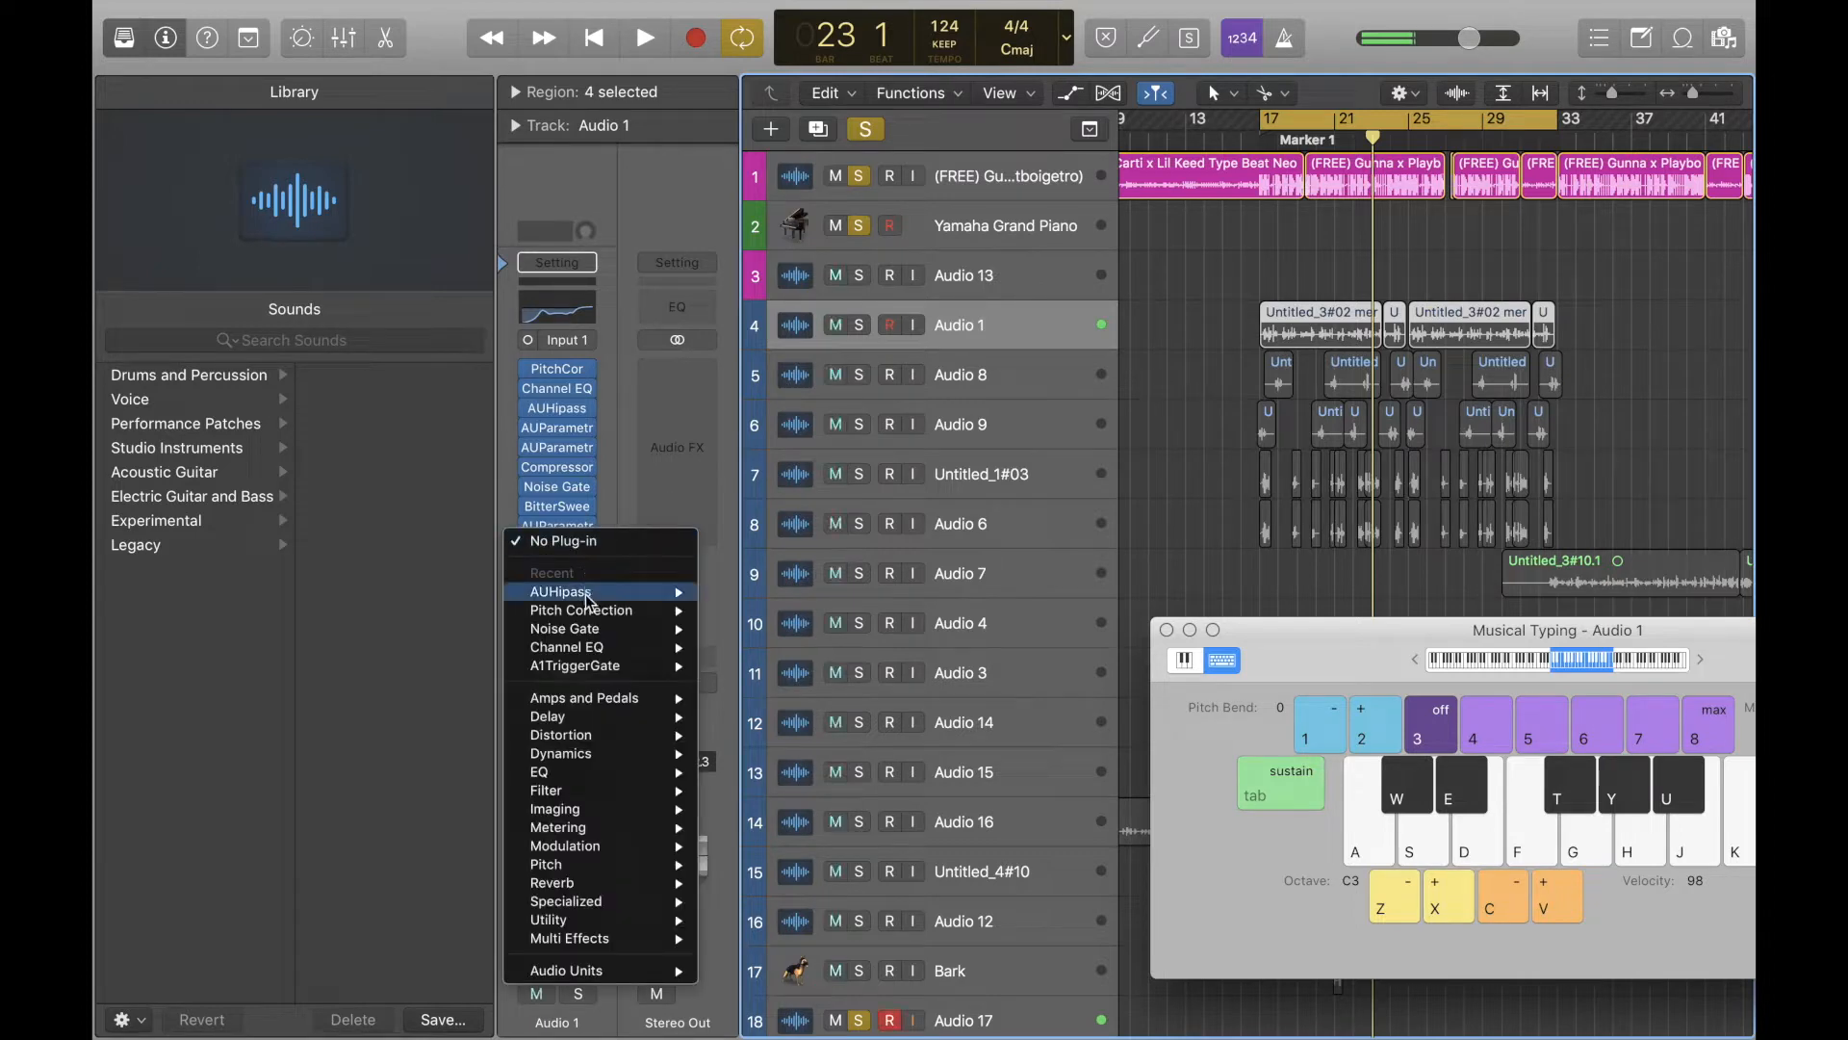
pyautogui.moveTo(588, 598)
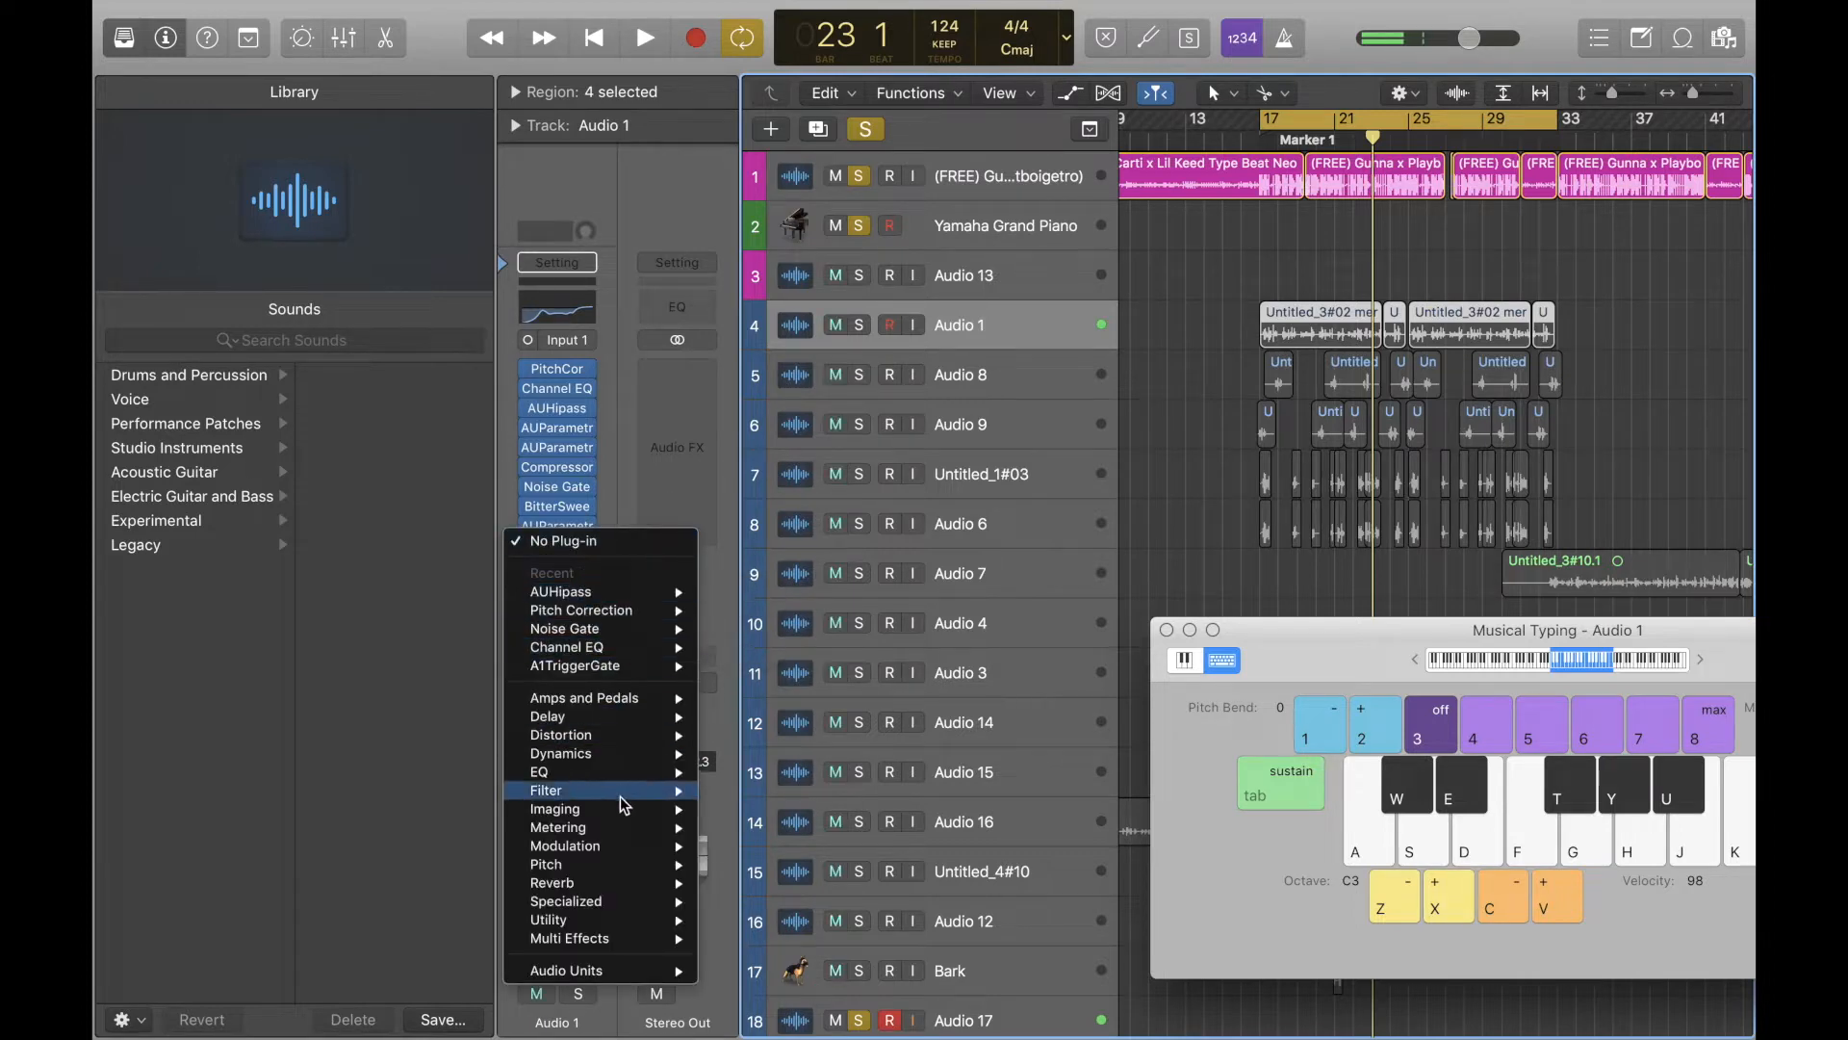
pyautogui.moveTo(613, 864)
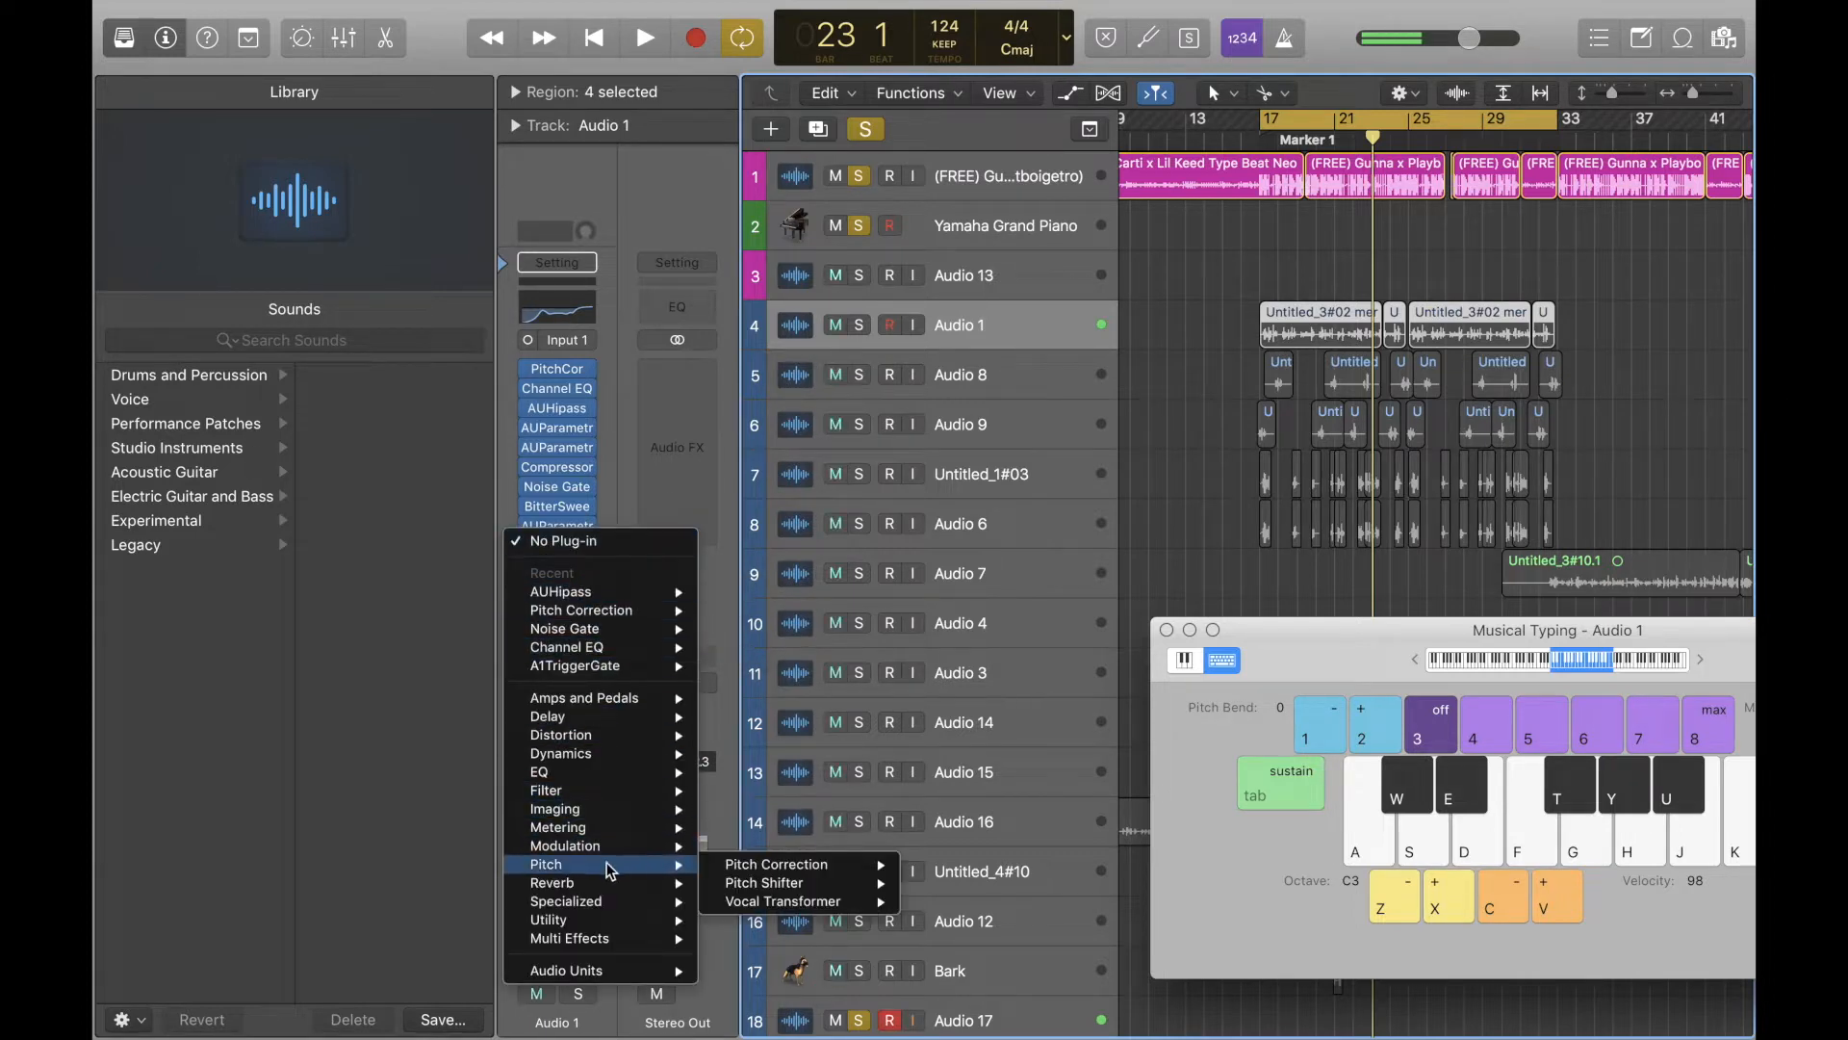
pyautogui.click(766, 866)
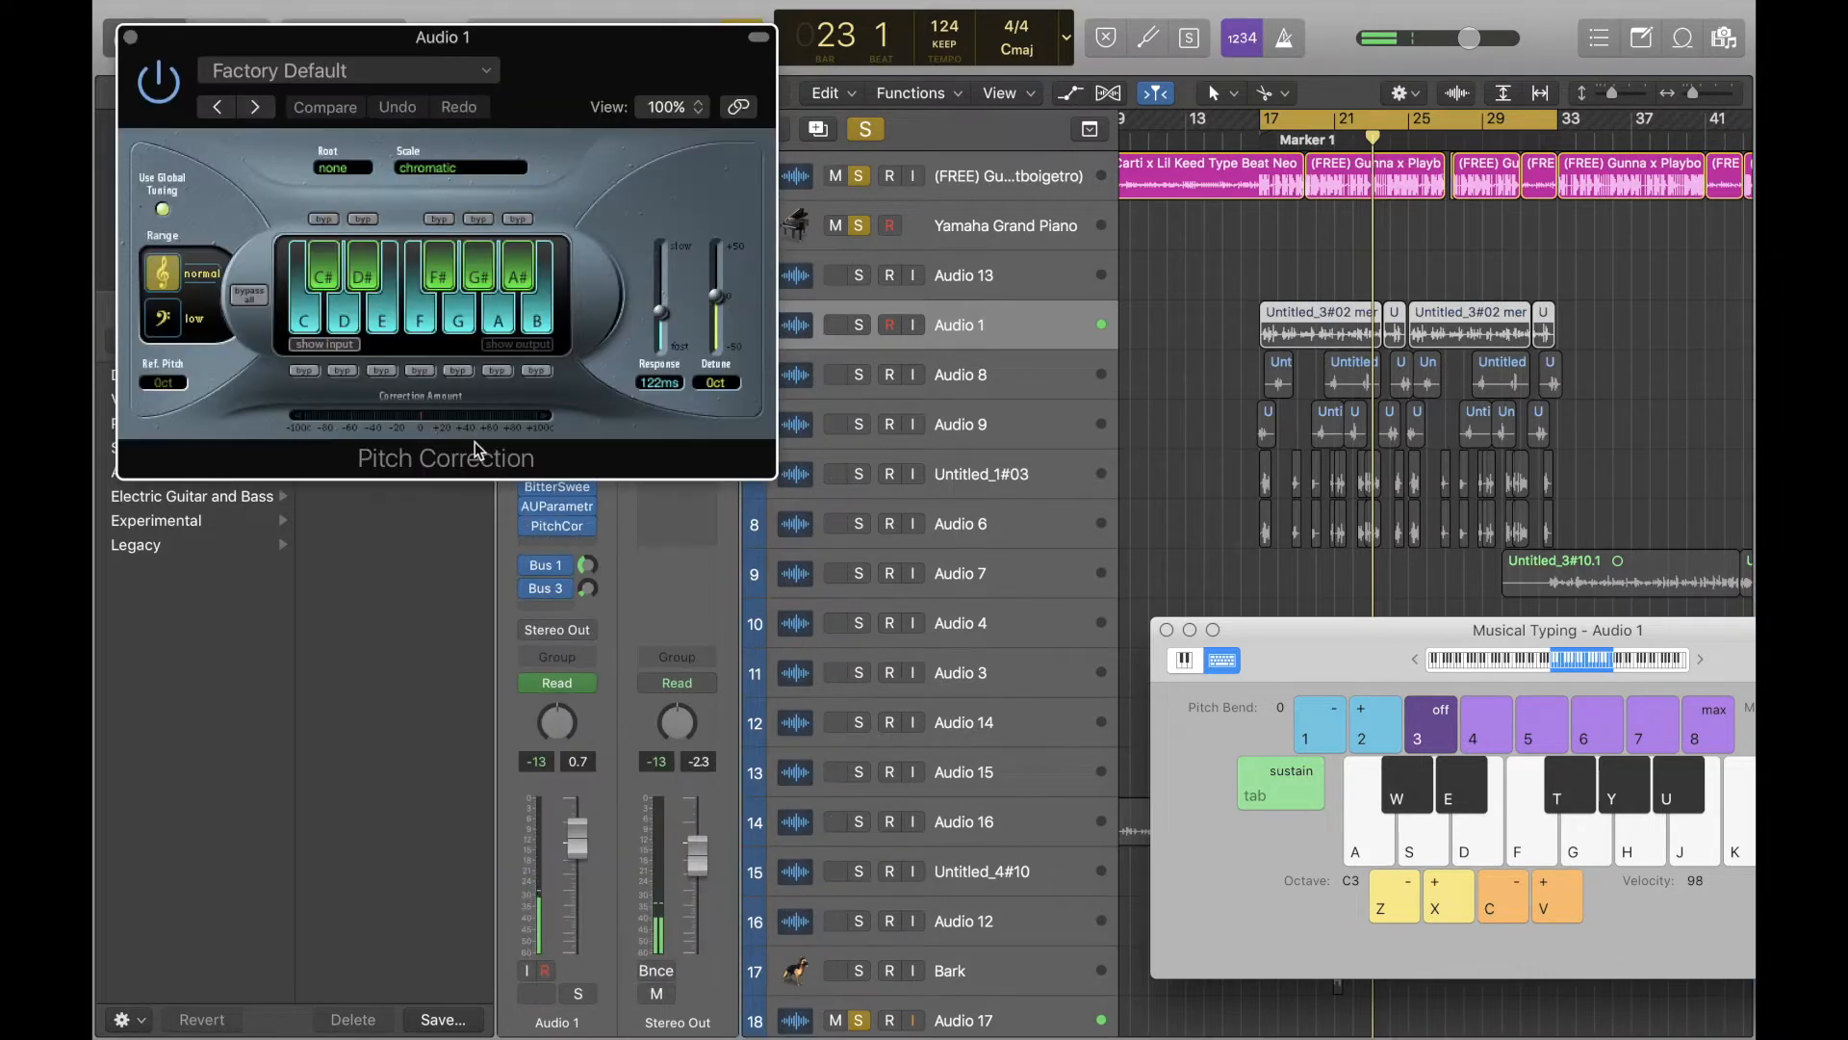
# Place the Musical Typing keyboard beneath the Pitch Correction window and play C#, D#, E, F#, G#, A# and B for comparison
pyautogui.moveTo(1252, 651); pyautogui.dragTo(264, 537)
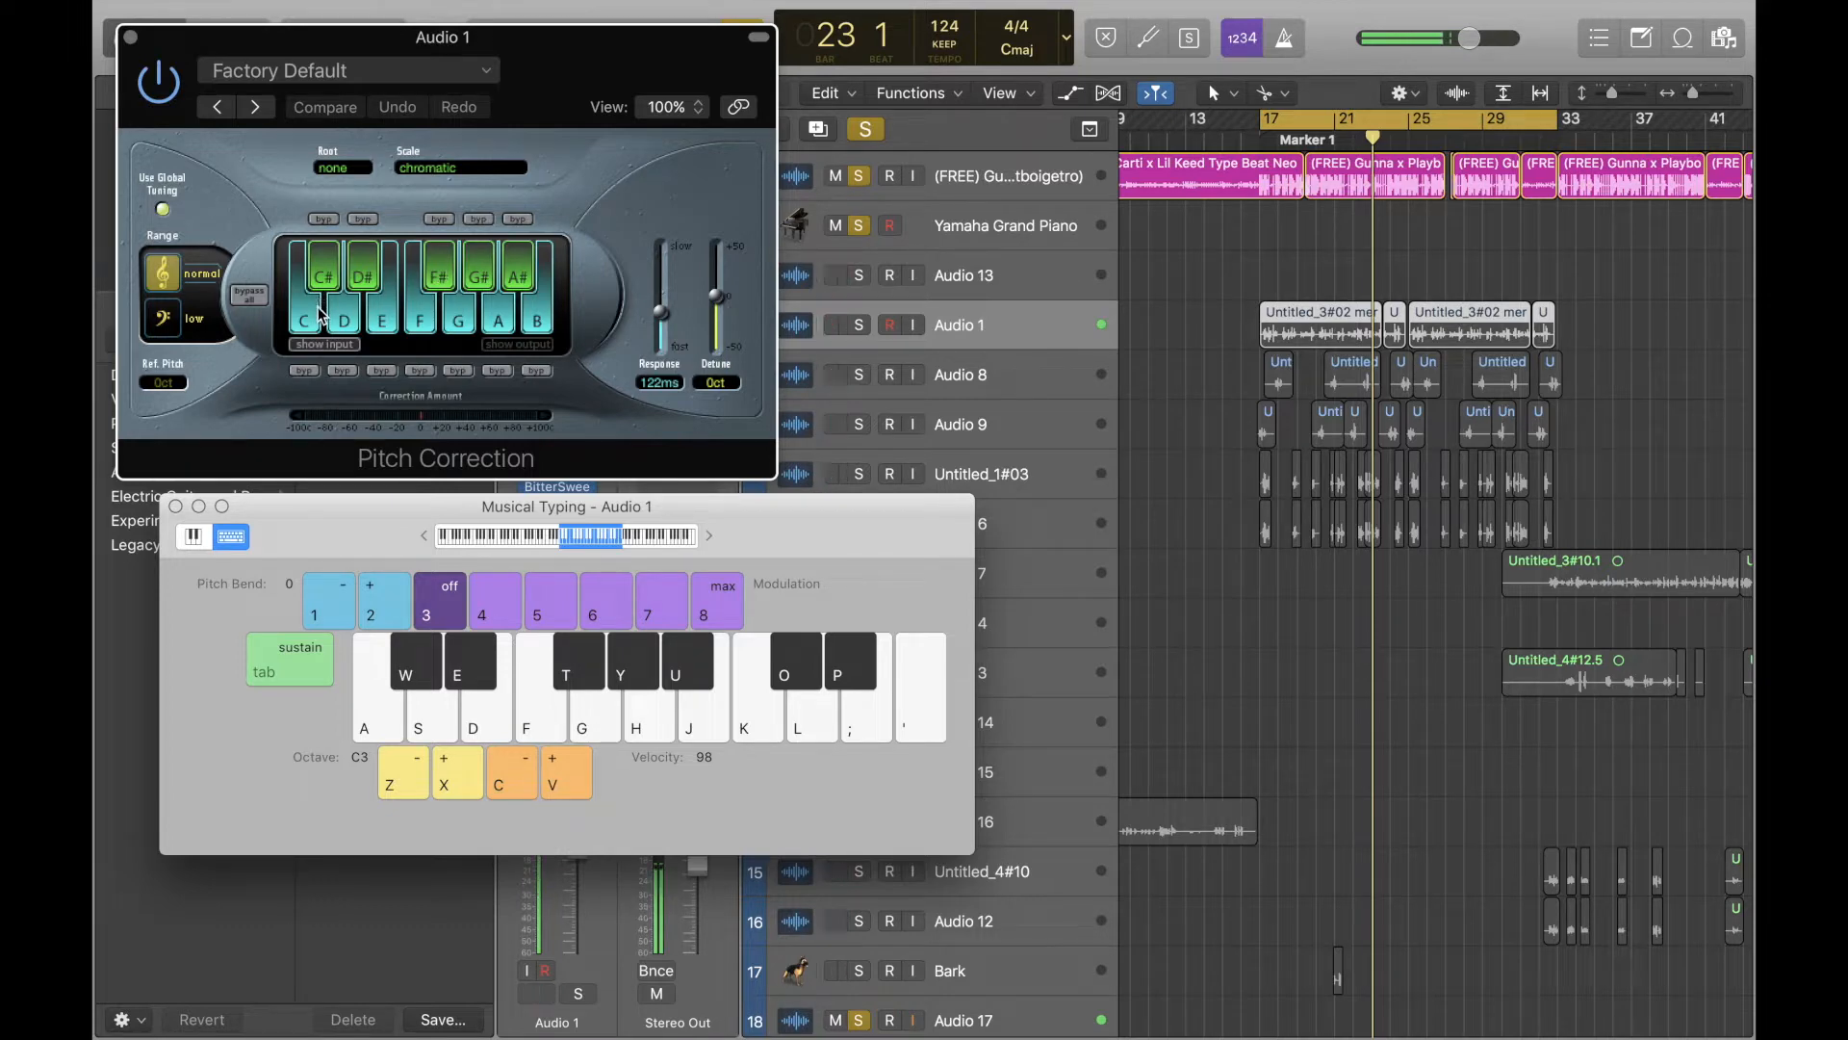
pyautogui.press('w')
pyautogui.press('e')
pyautogui.press('d')
pyautogui.press('t')
pyautogui.press('y')
pyautogui.press('u')
pyautogui.press('j')
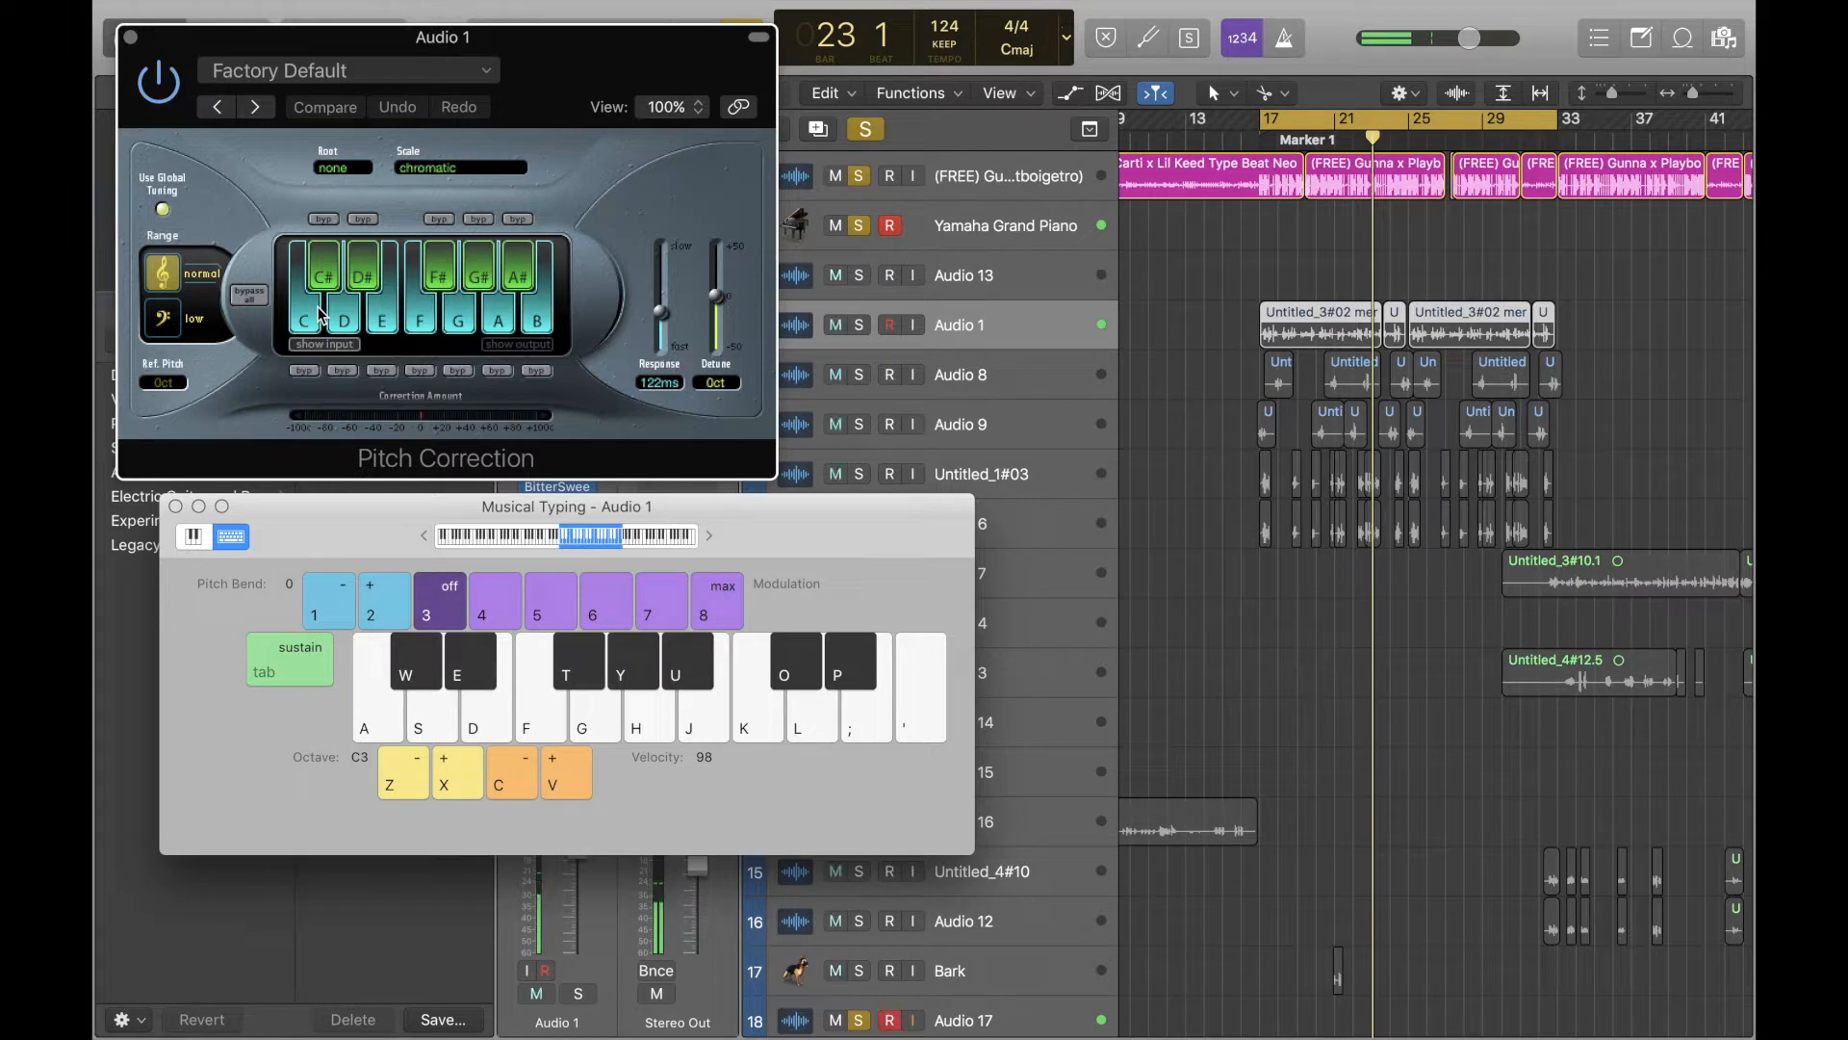
# Exclude C, D, F, G and A from the new Pitch Correction's scale with a 0.00 ms response, and close the plug-in and keyboard windows
pyautogui.click(310, 317)
pyautogui.click(344, 320)
pyautogui.click(423, 313)
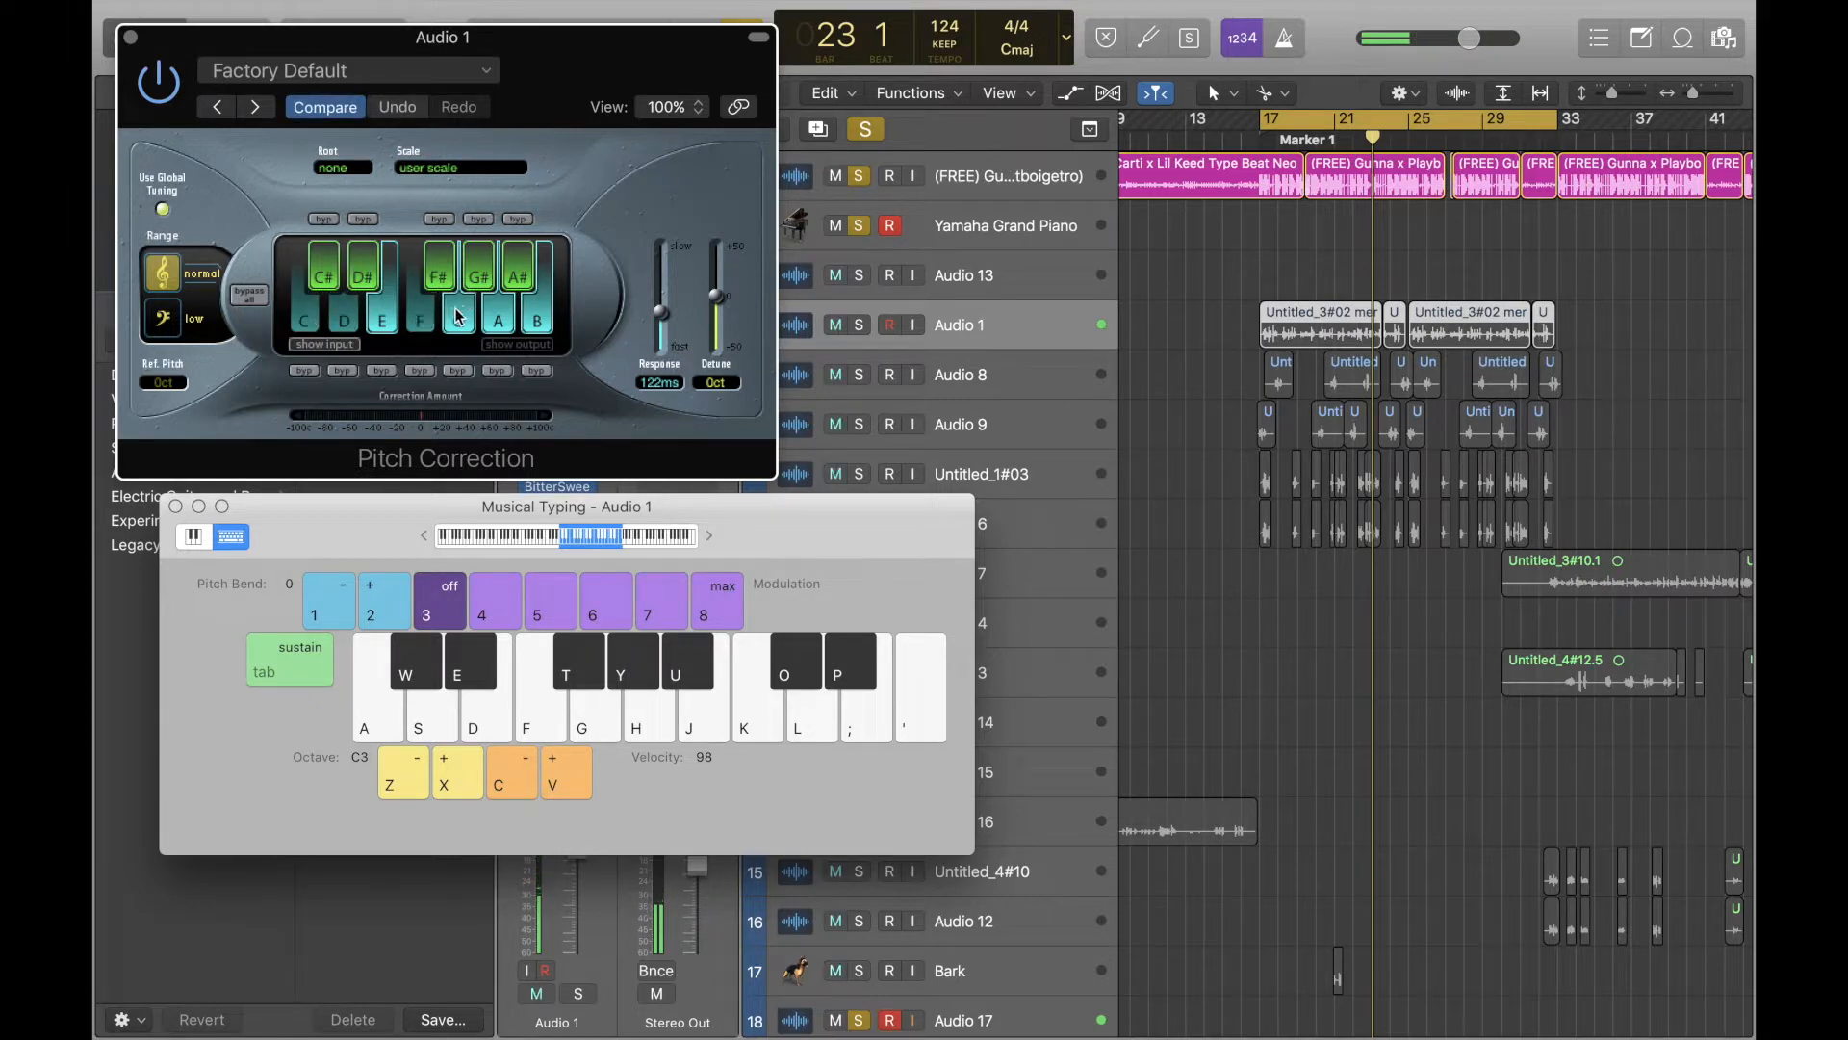
pyautogui.click(460, 310)
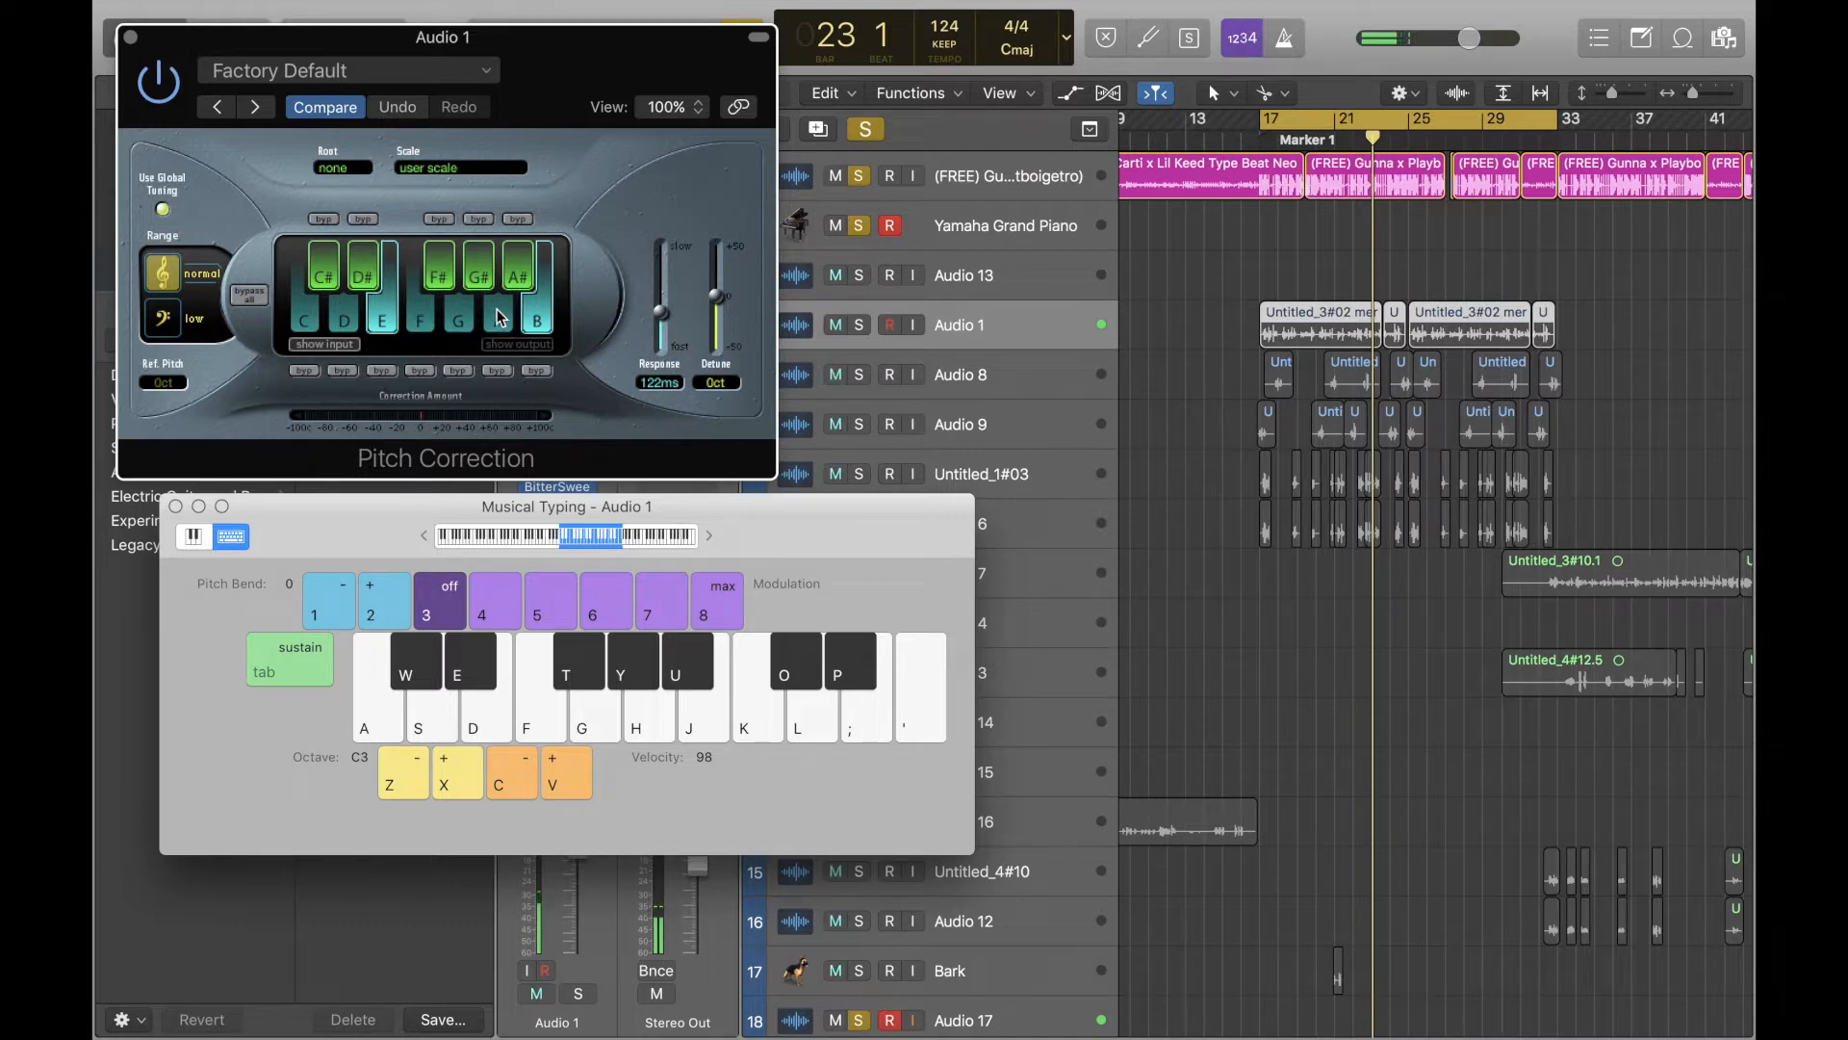
pyautogui.click(499, 317)
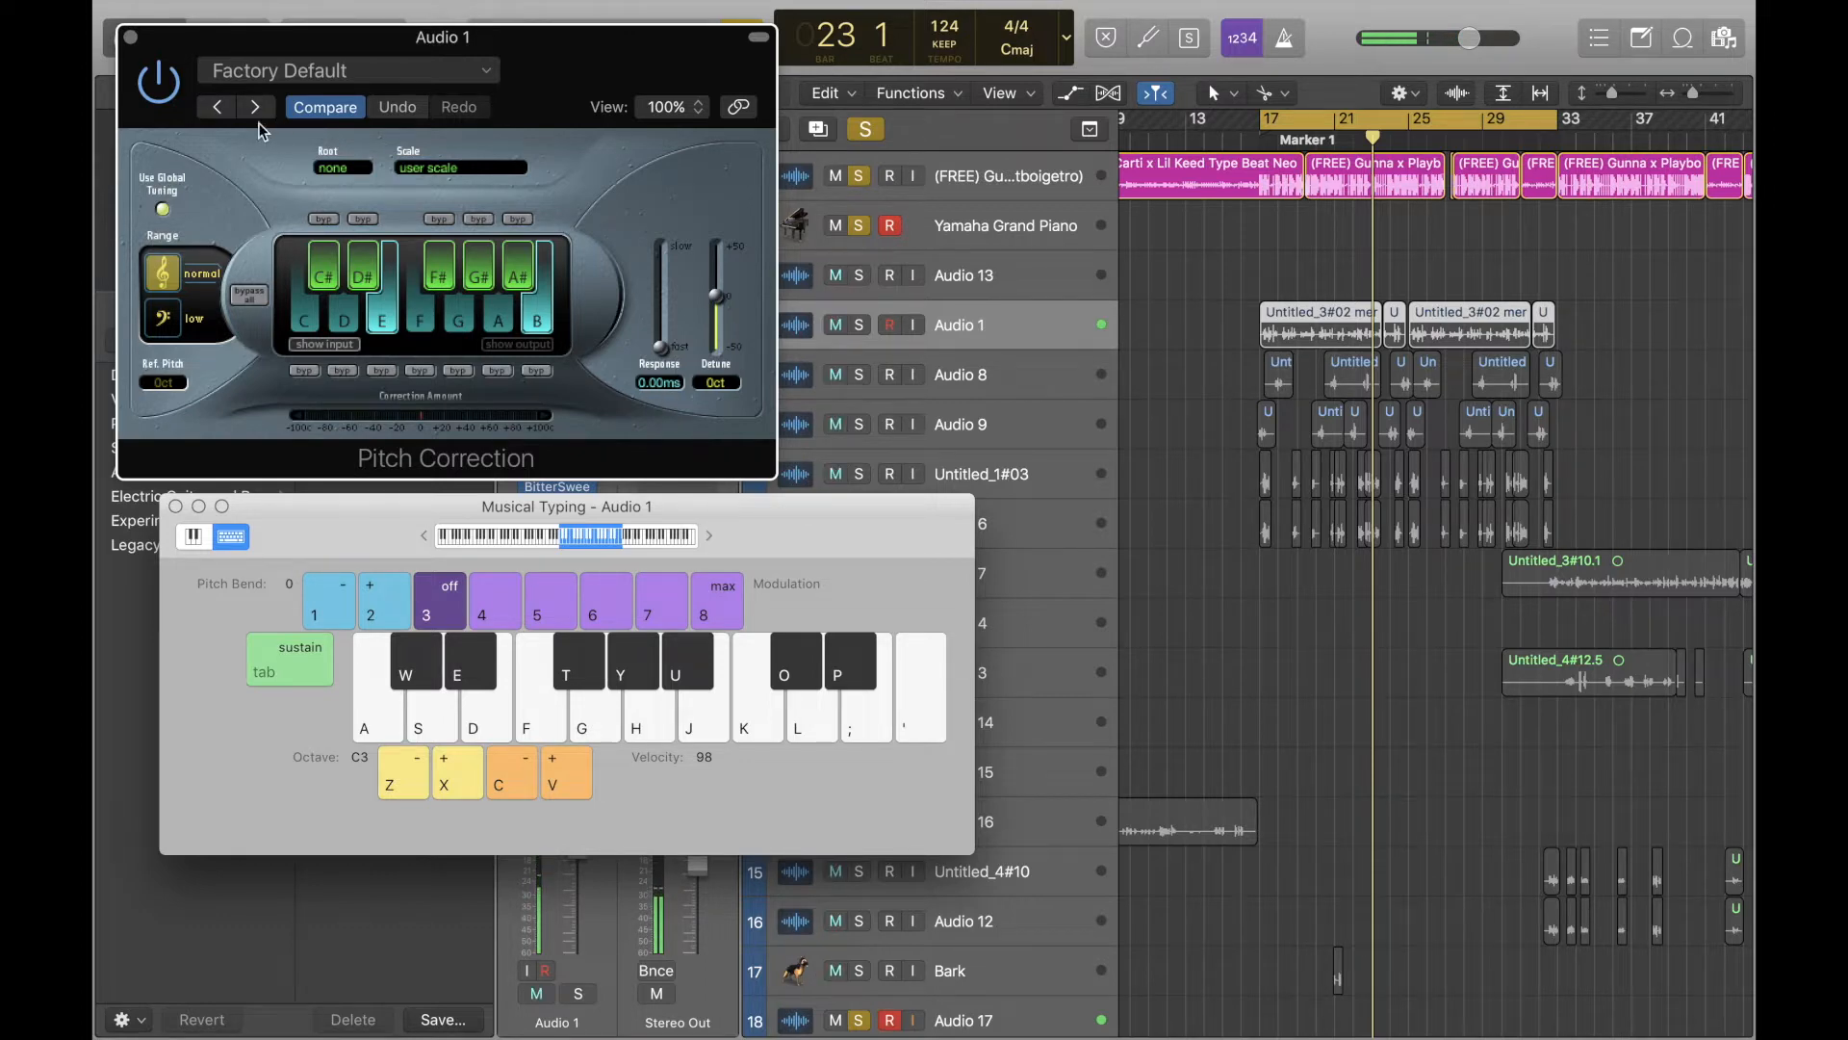
pyautogui.click(129, 37)
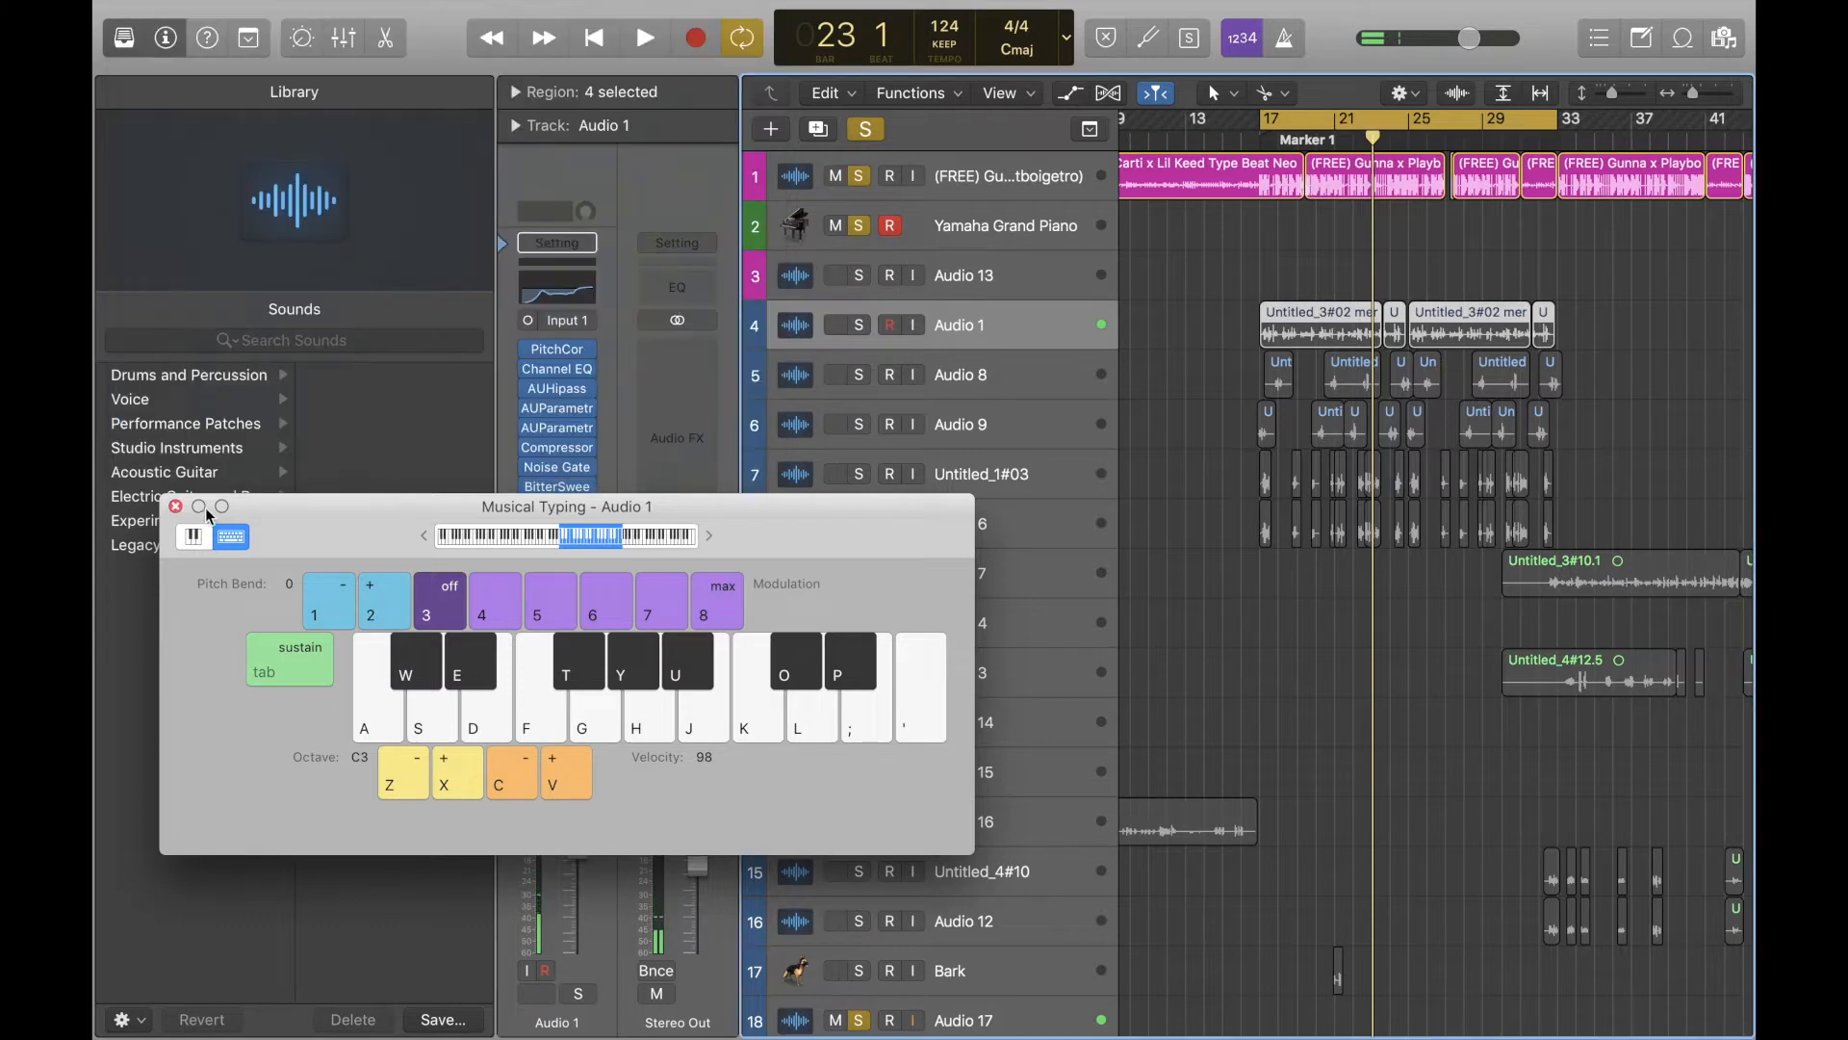
pyautogui.click(175, 507)
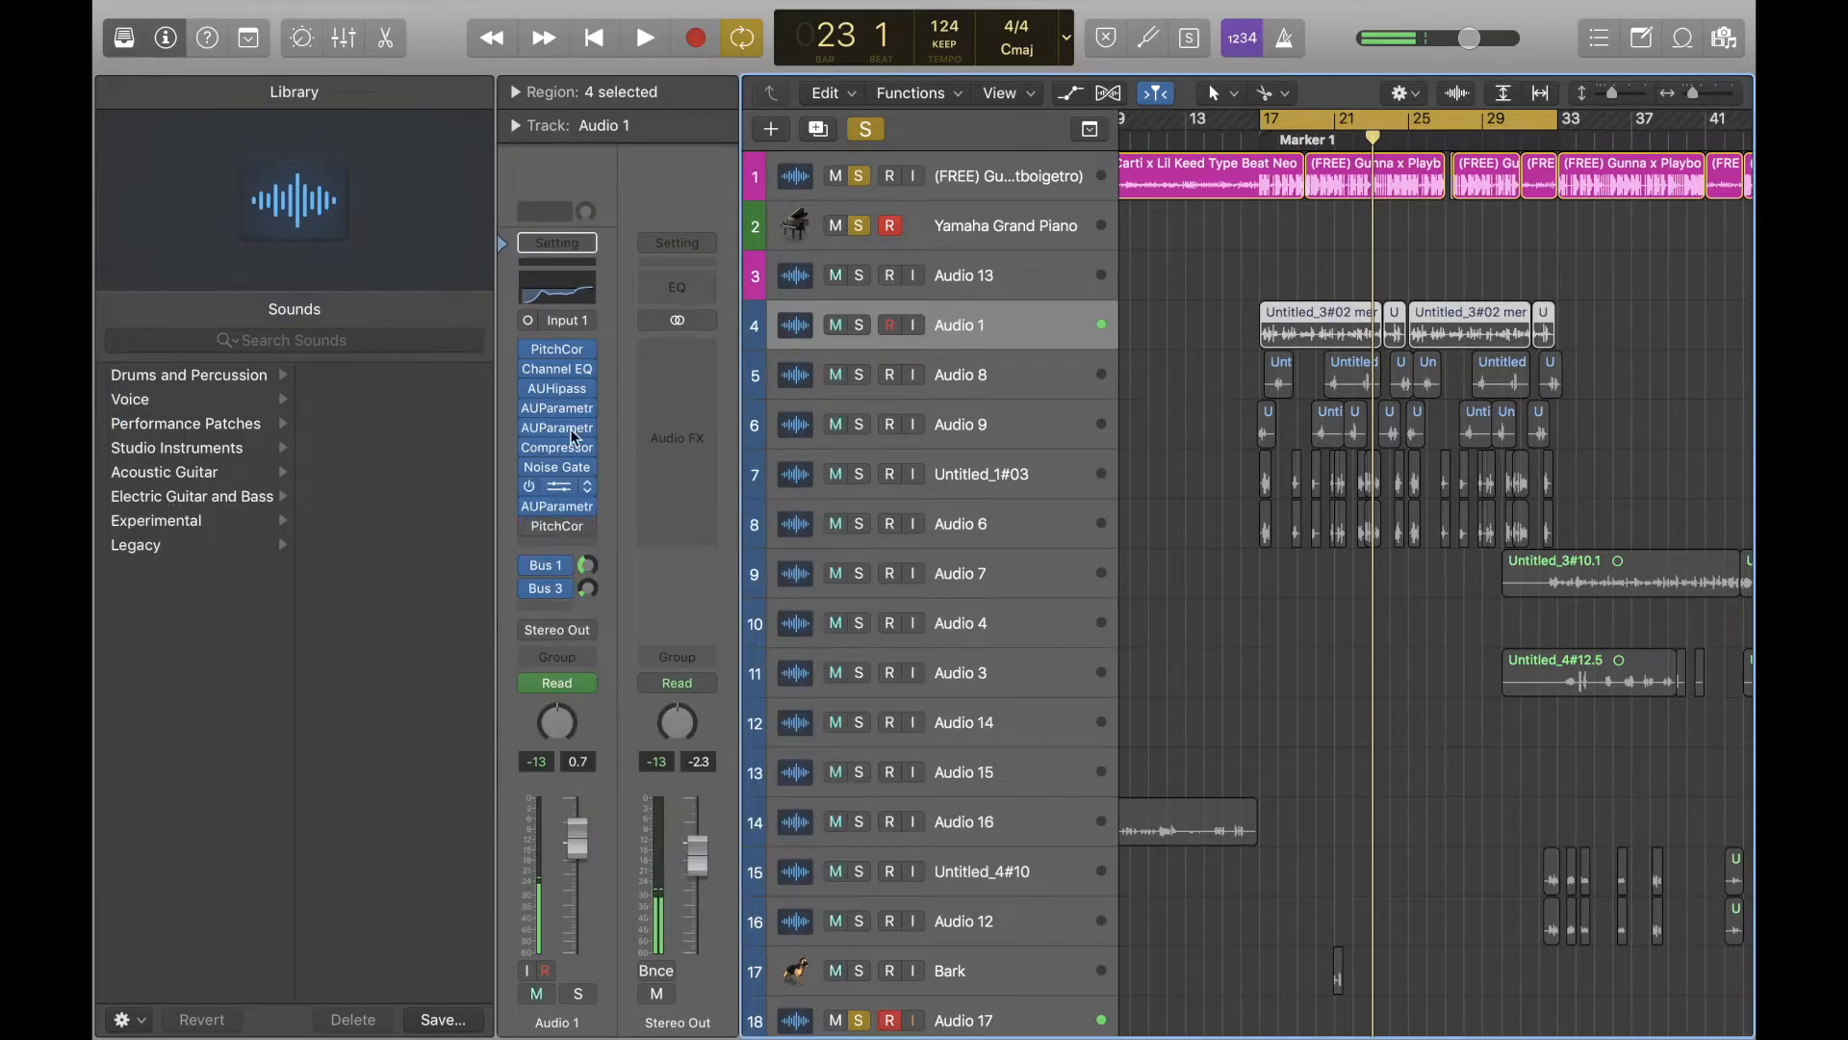
# In the first Pitch Correction on Audio 1, exclude C, F, G and A and set the response to 6.72 ms
pyautogui.click(562, 352)
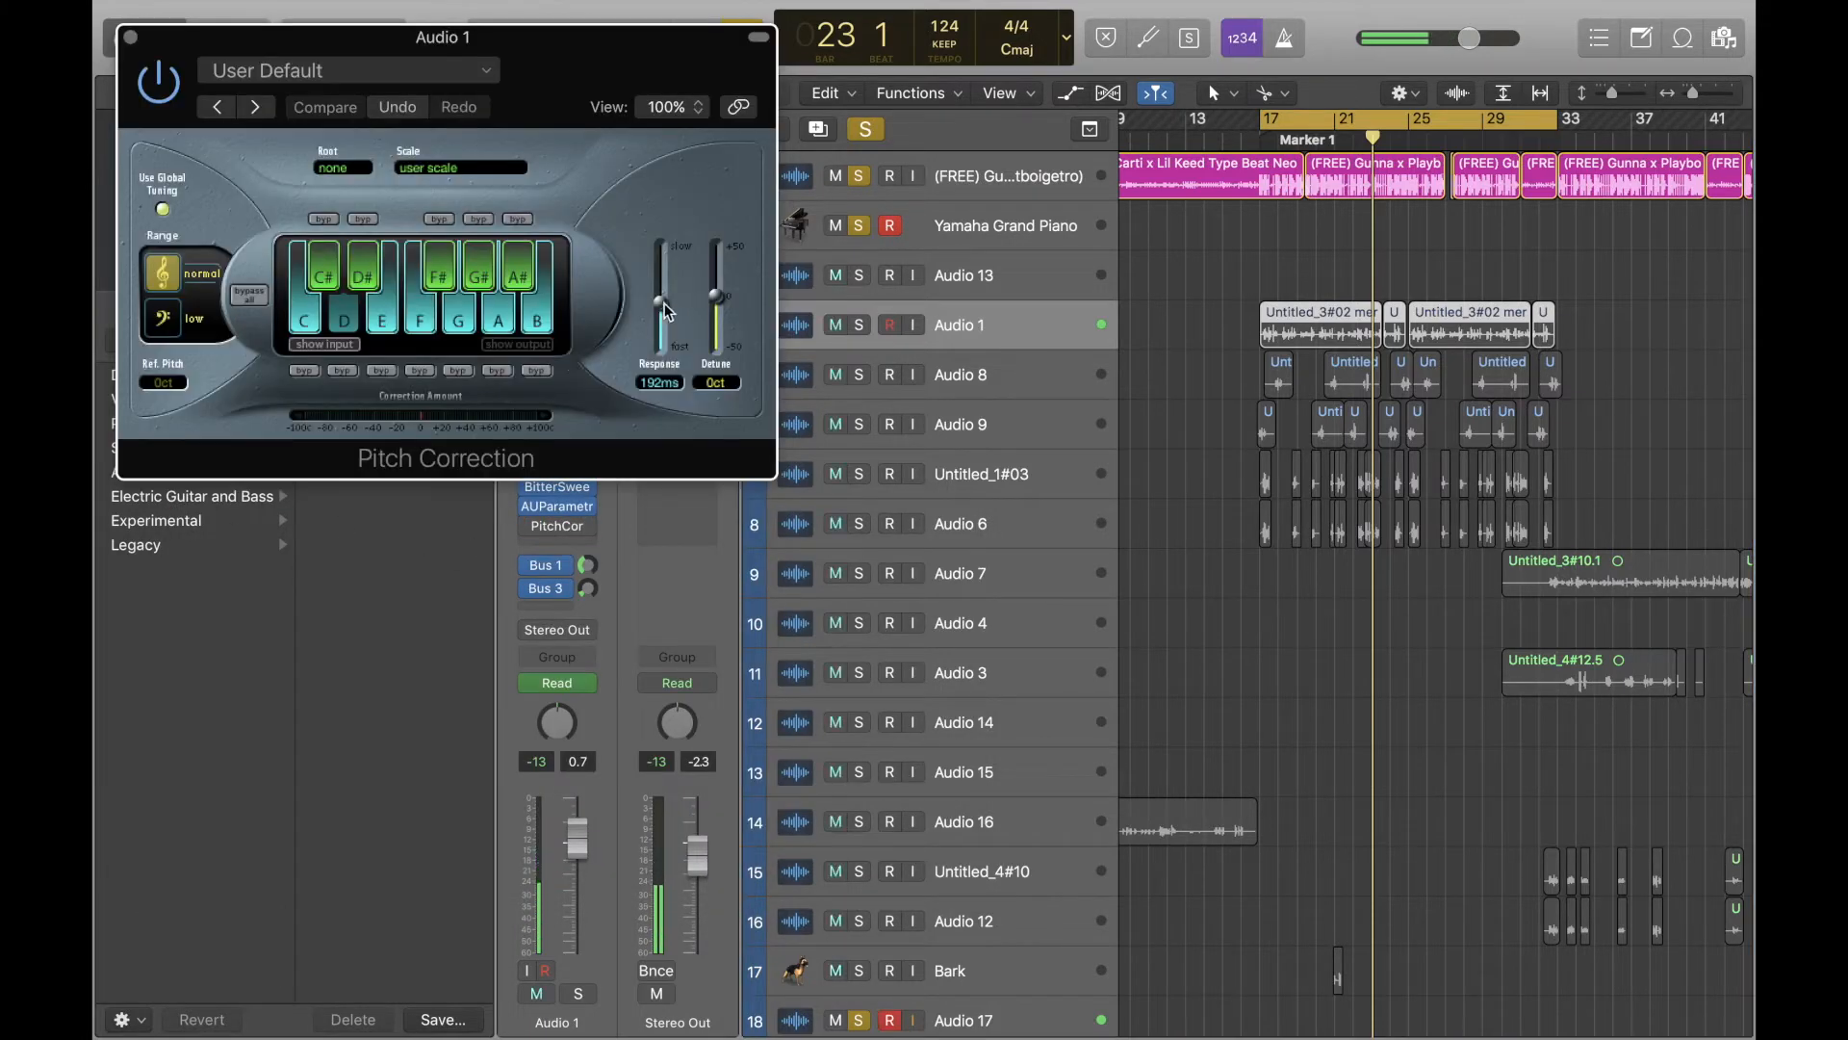
pyautogui.moveTo(662, 300); pyautogui.dragTo(662, 303)
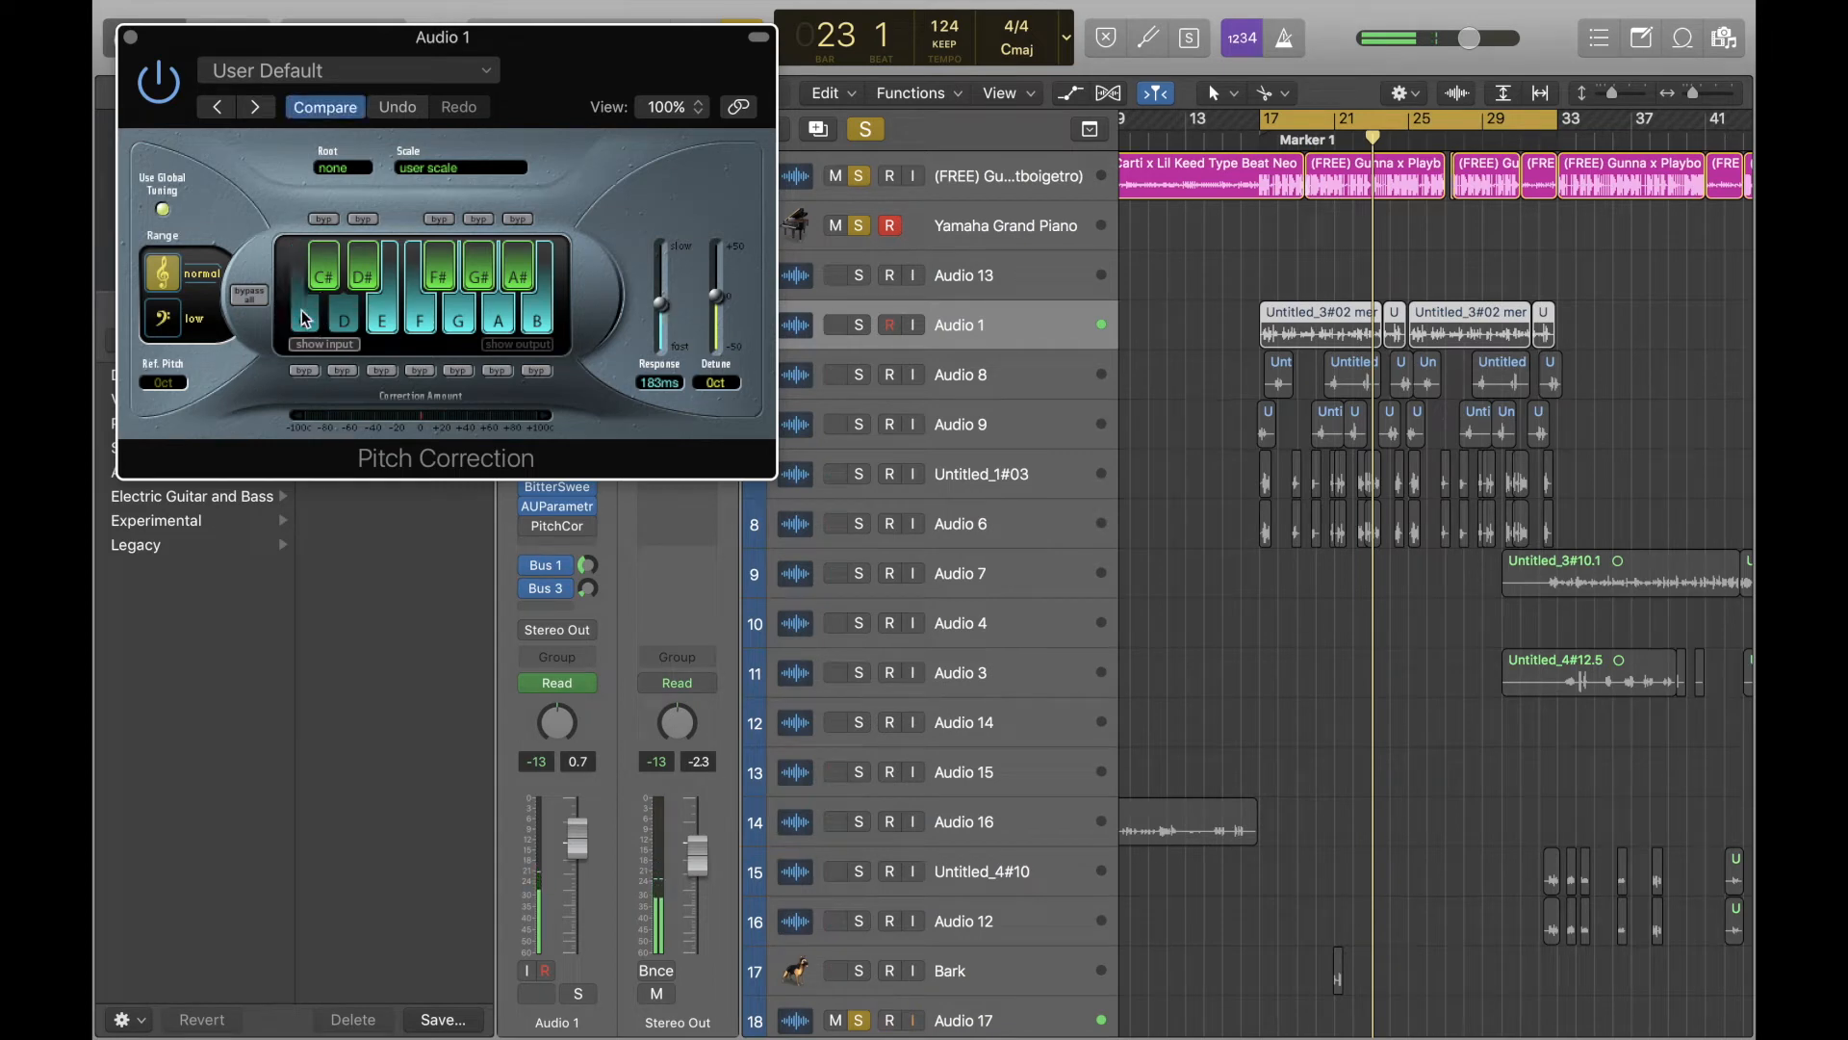
pyautogui.click(415, 322)
pyautogui.click(459, 323)
pyautogui.click(489, 325)
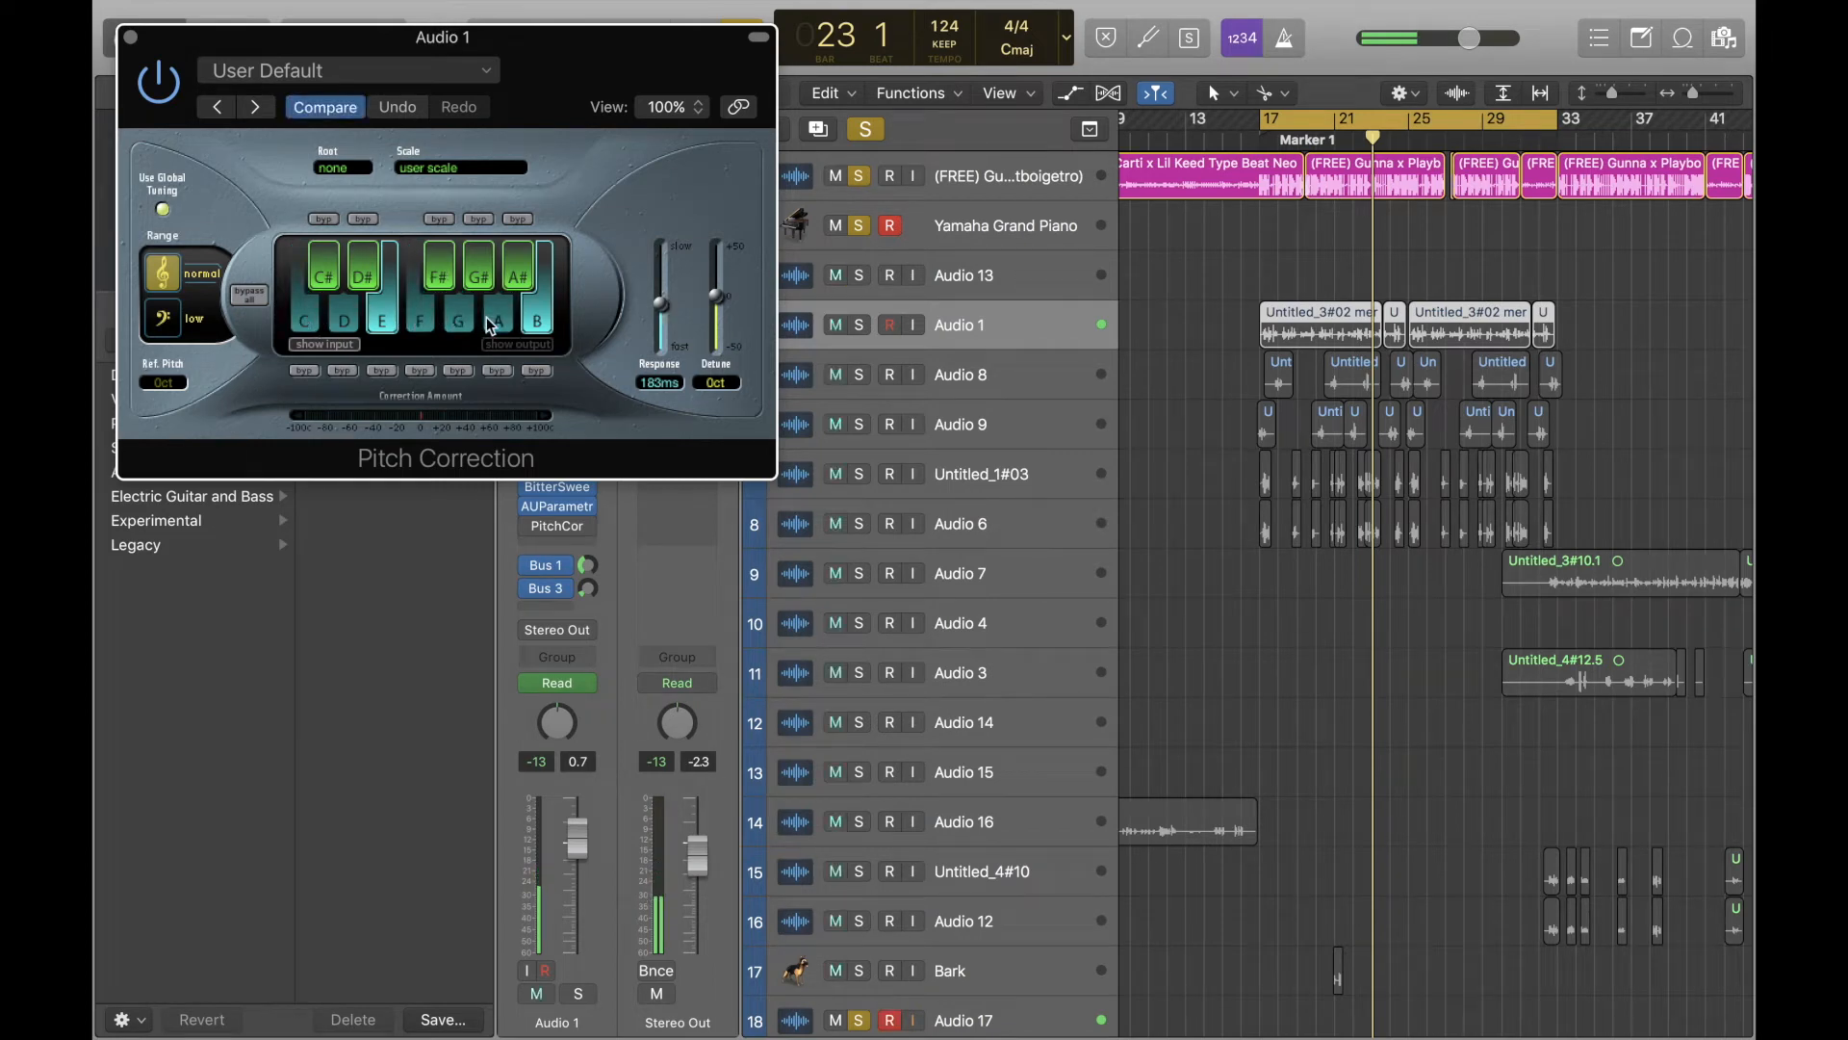
pyautogui.moveTo(660, 306); pyautogui.dragTo(658, 339)
pyautogui.click(131, 39)
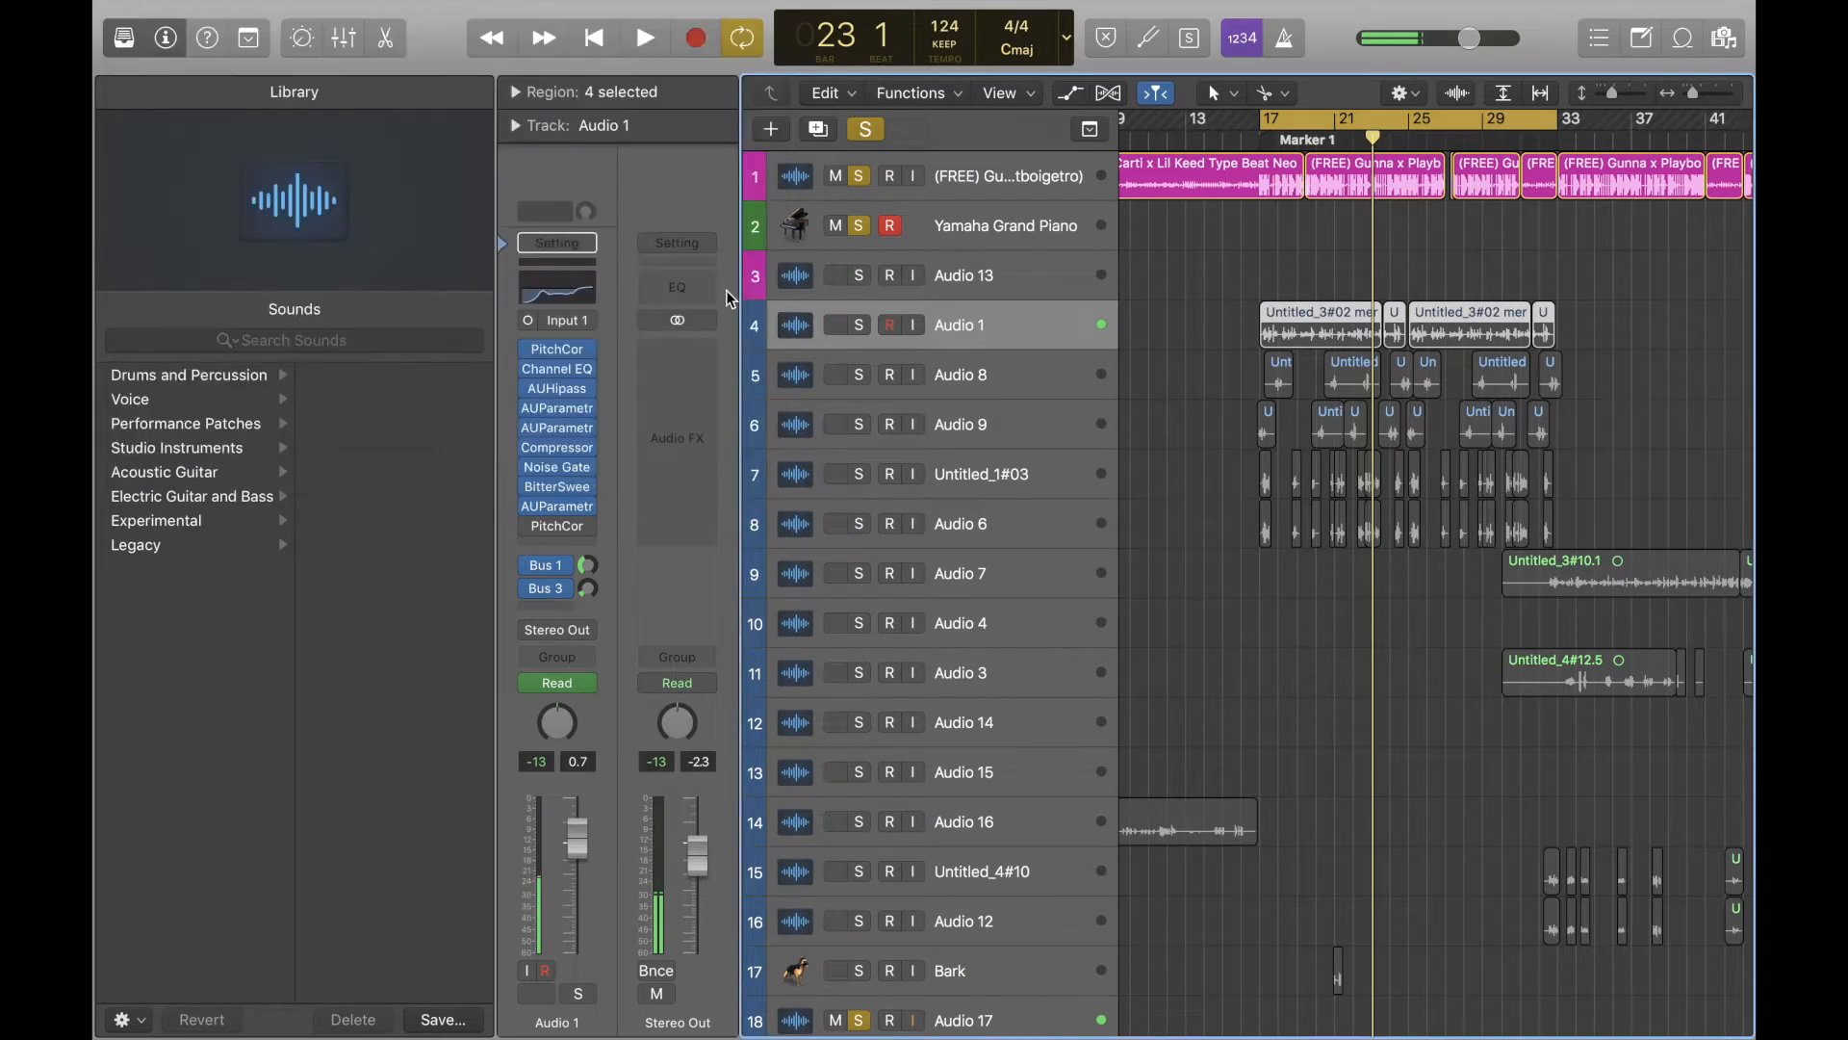
# Solo Audio 1 and compare the loop with its first Pitch Correction bypassed and enabled, reopening the plug-in's settings during playback
pyautogui.click(858, 326)
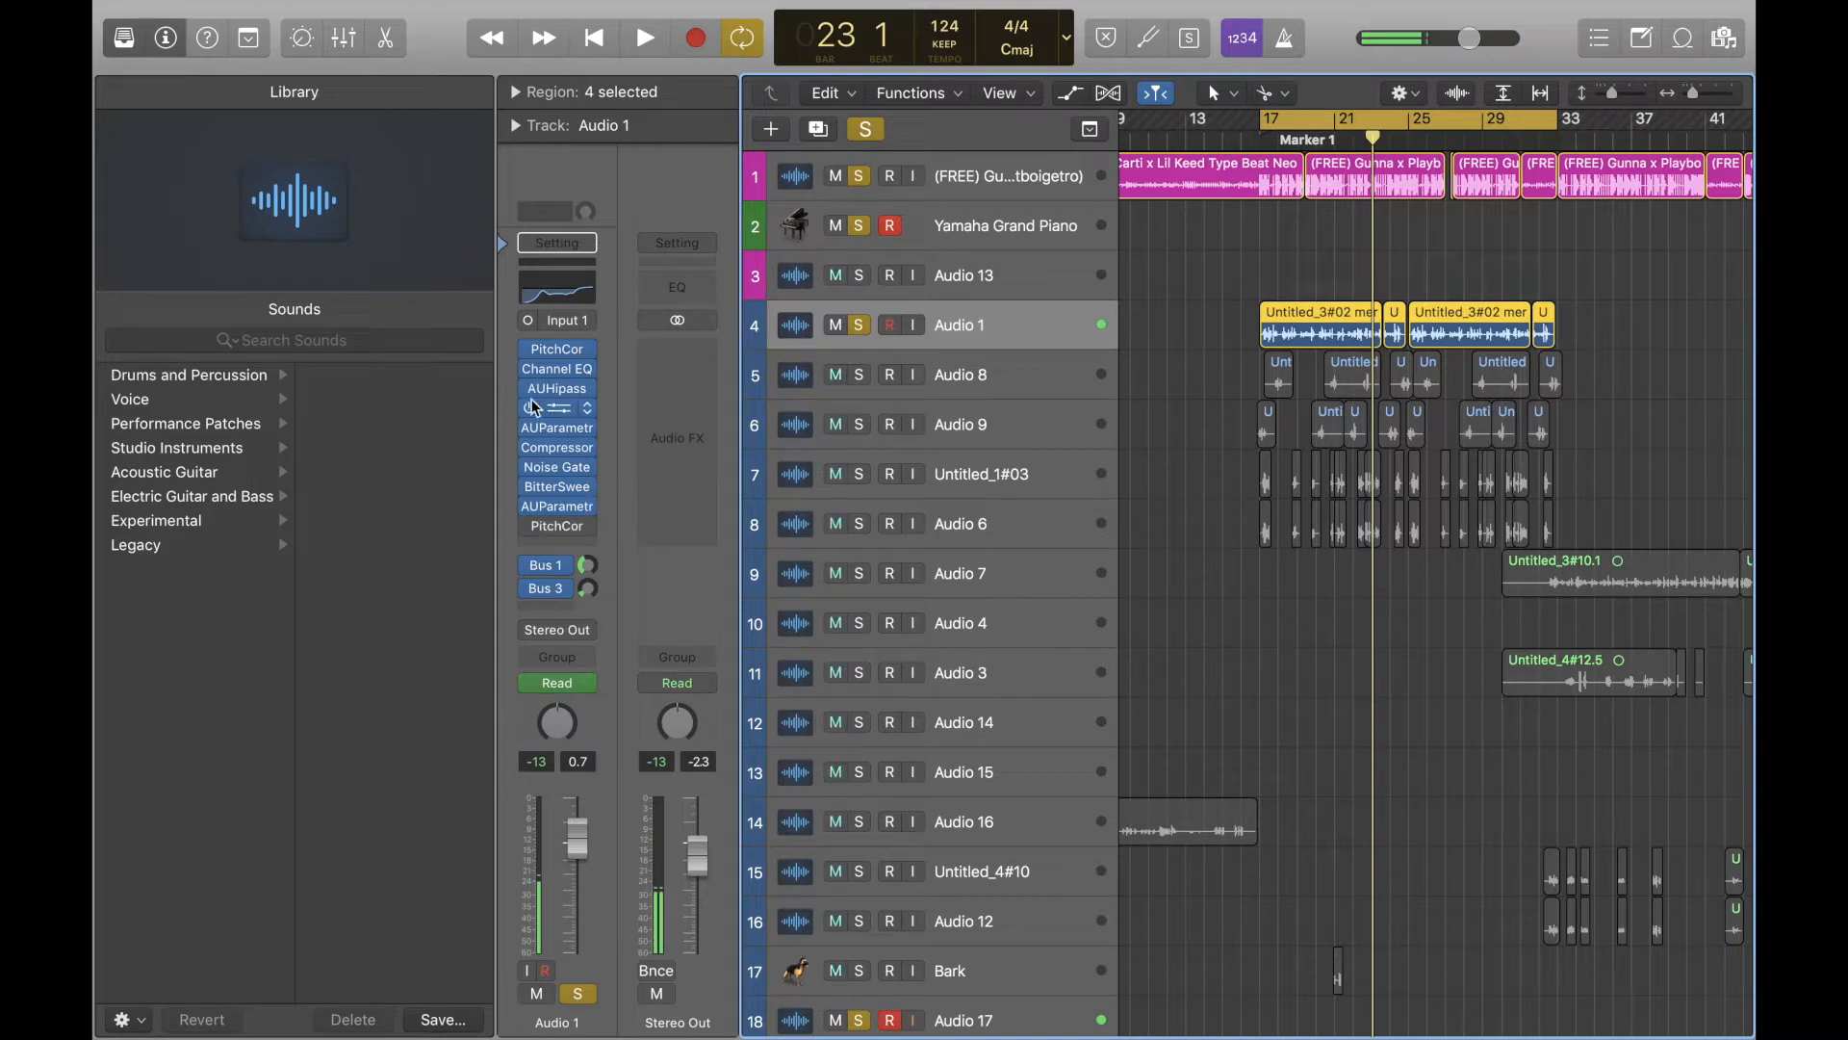
pyautogui.moveTo(529, 358)
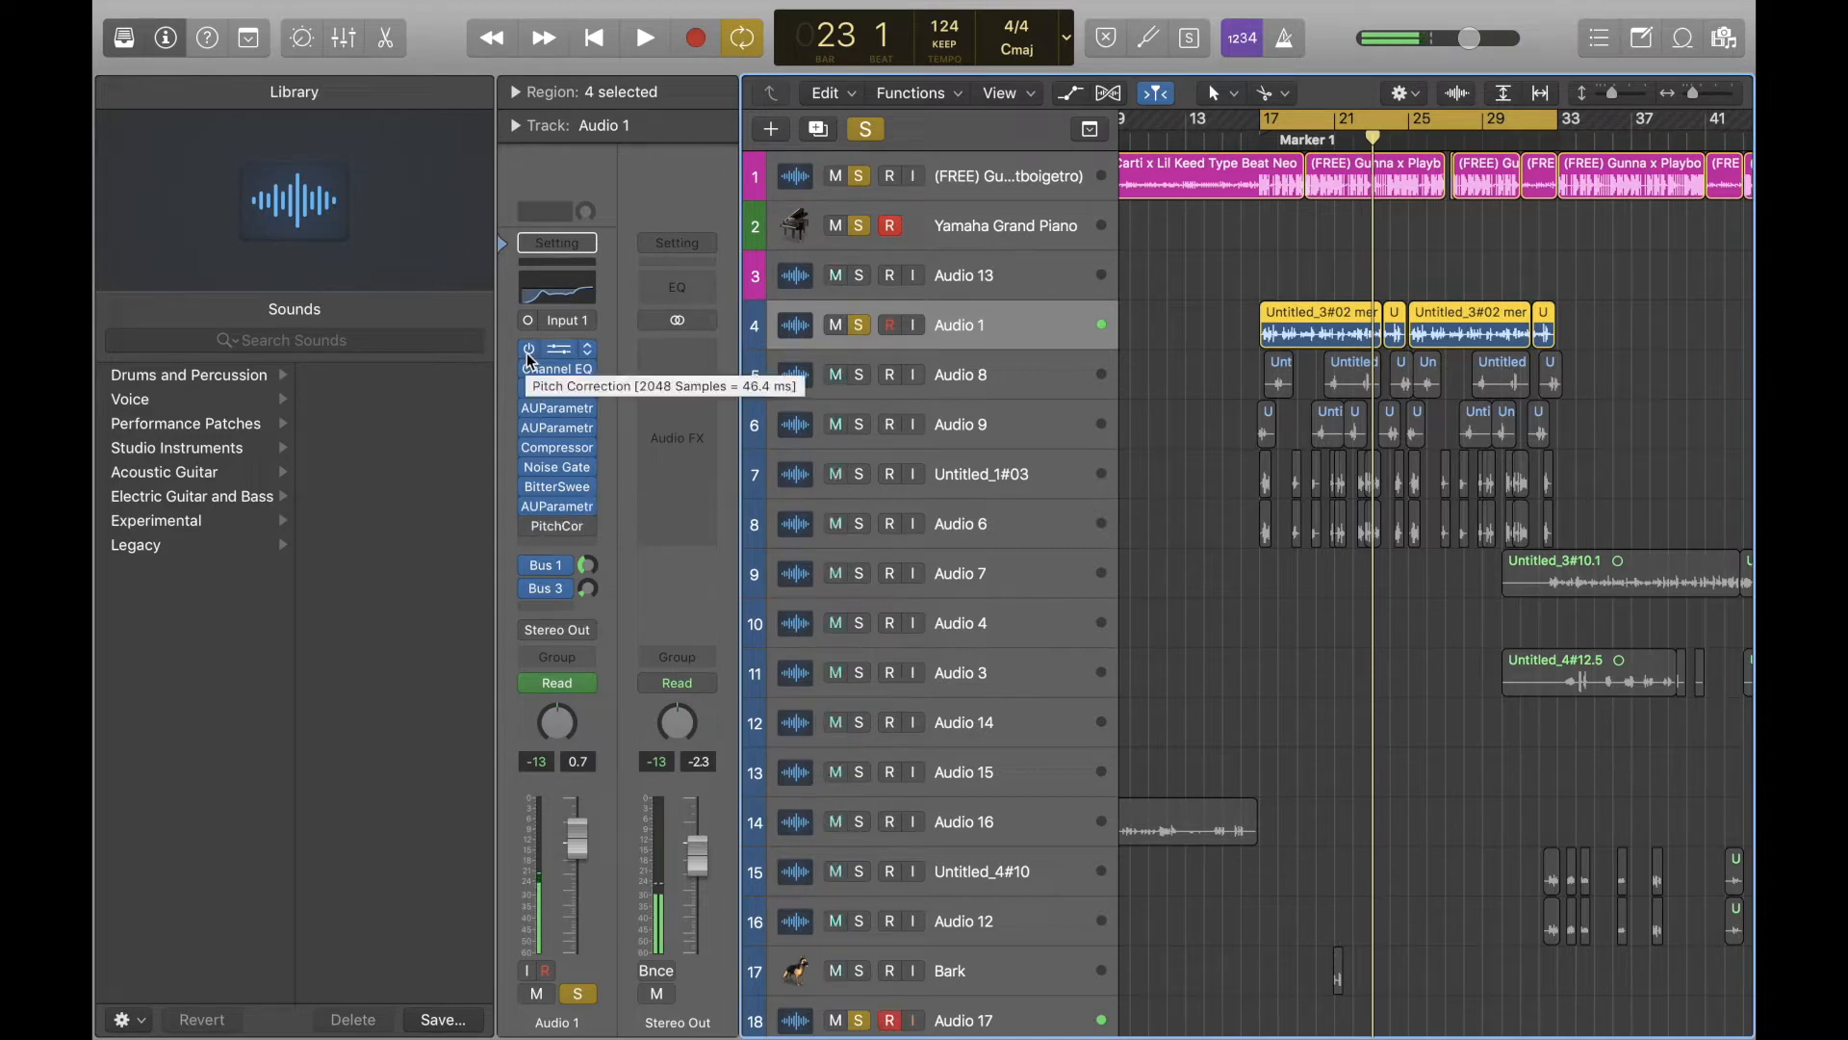
pyautogui.press('space')
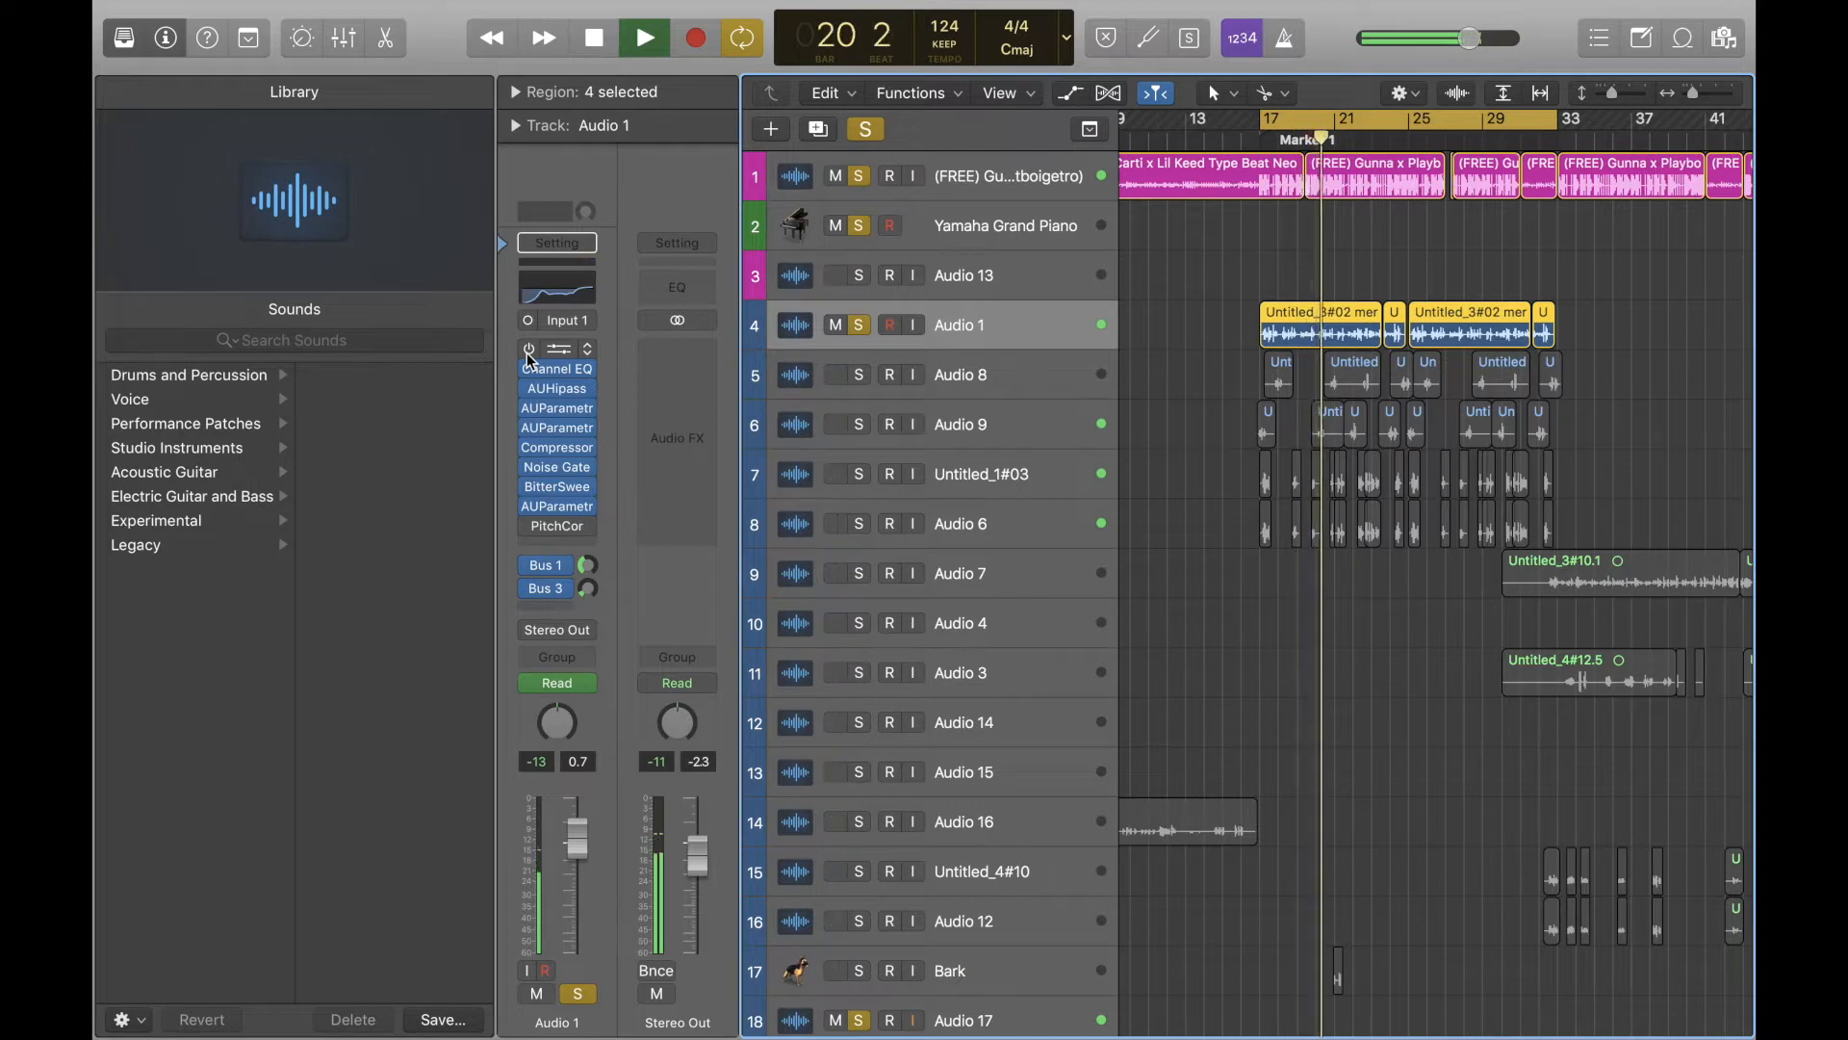
pyautogui.press('space')
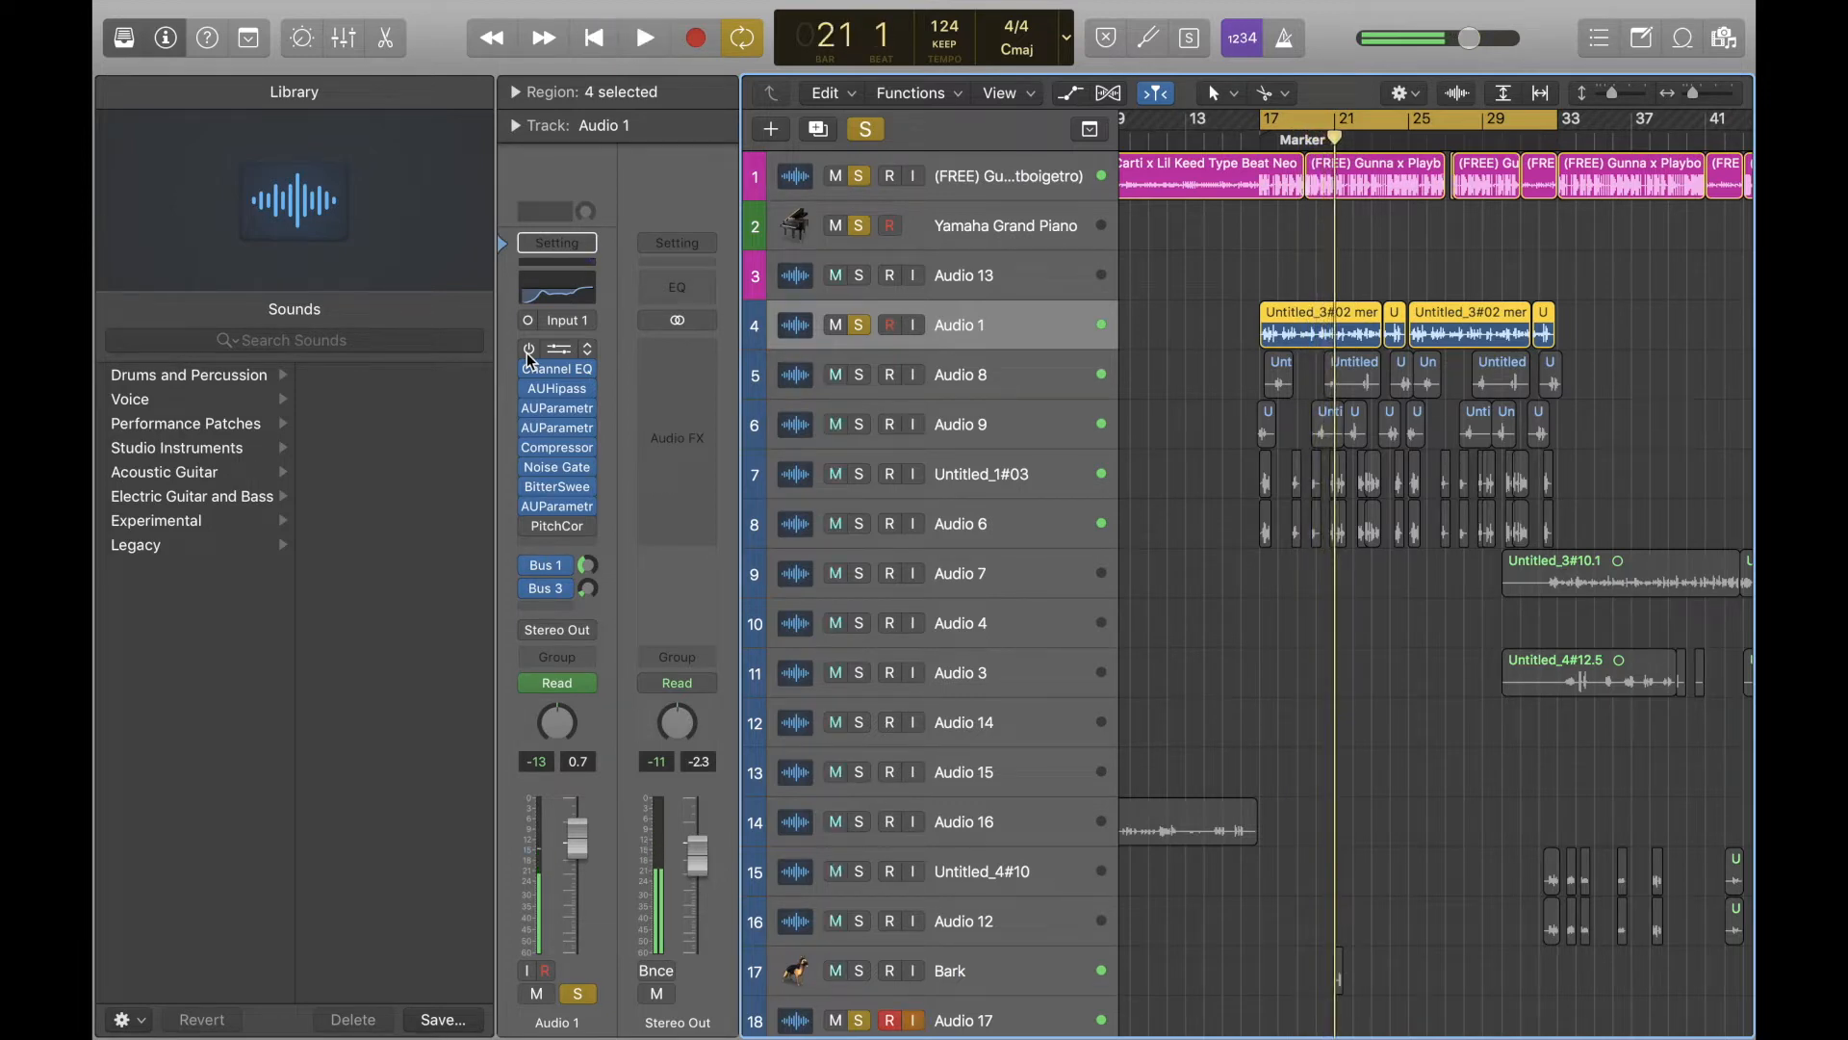
pyautogui.press('space')
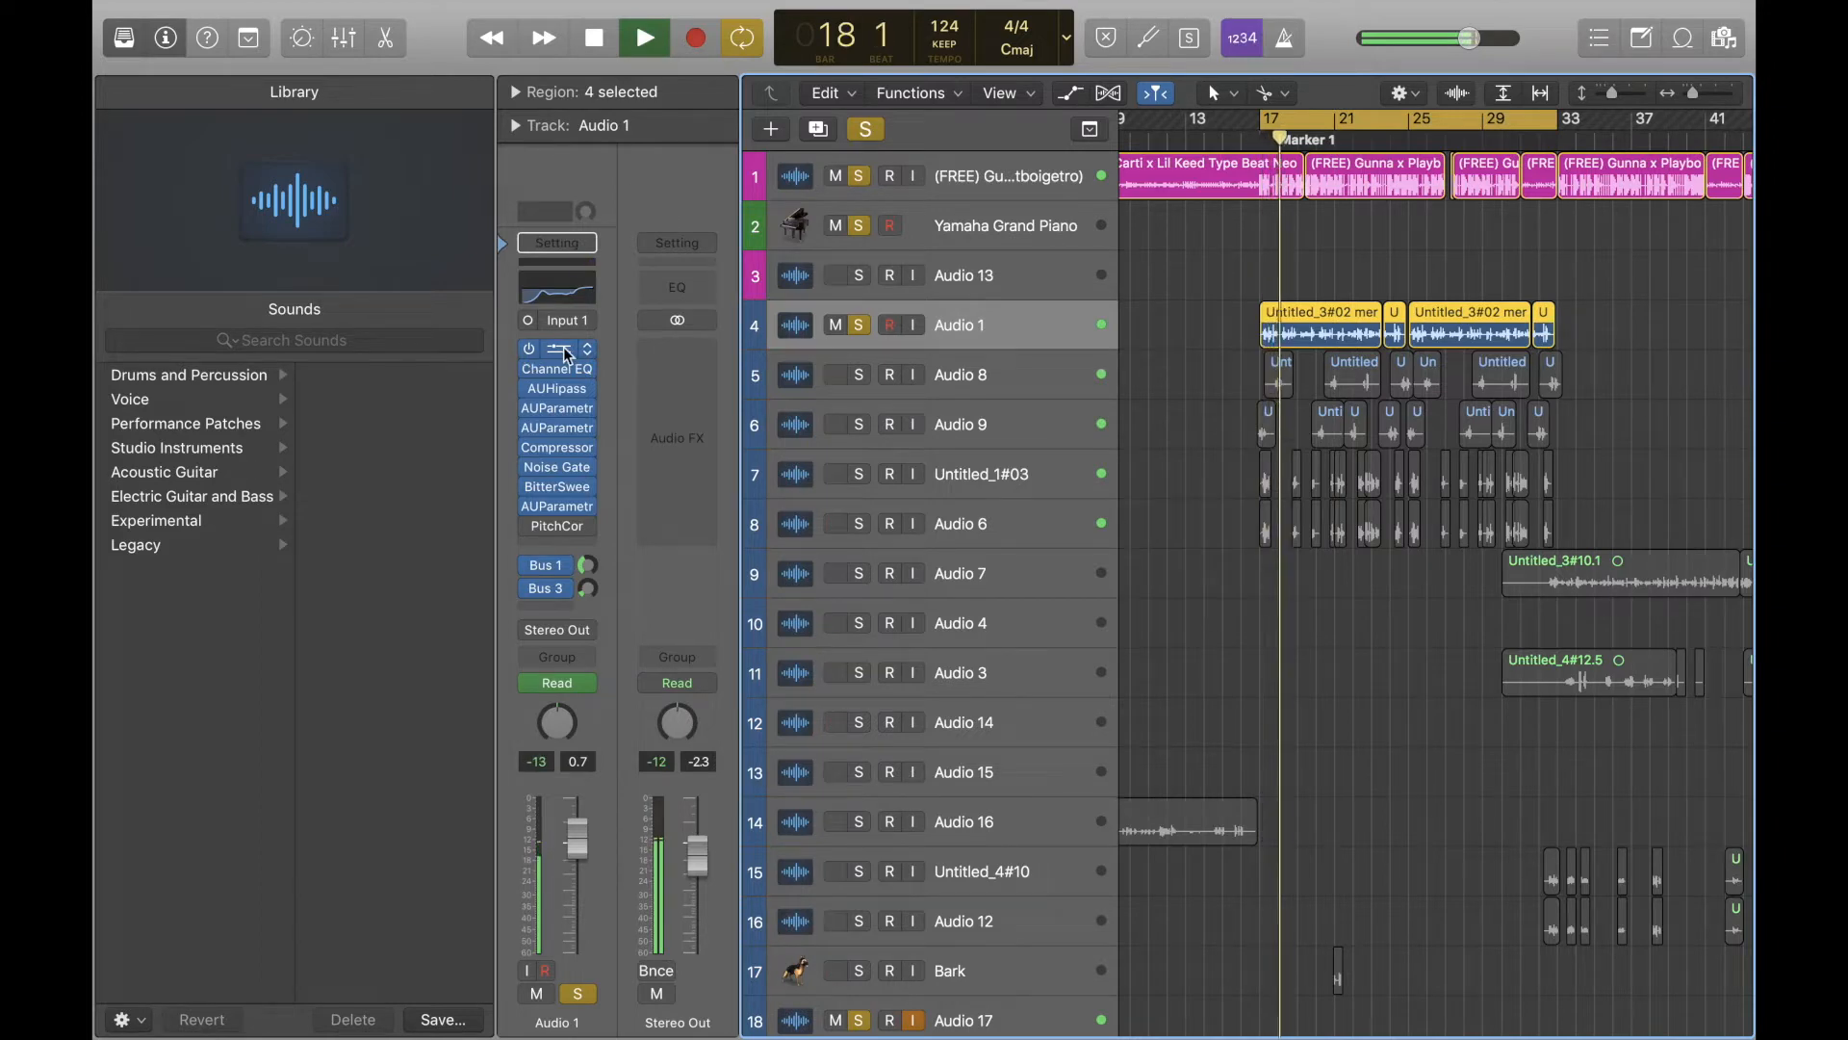
pyautogui.click(562, 348)
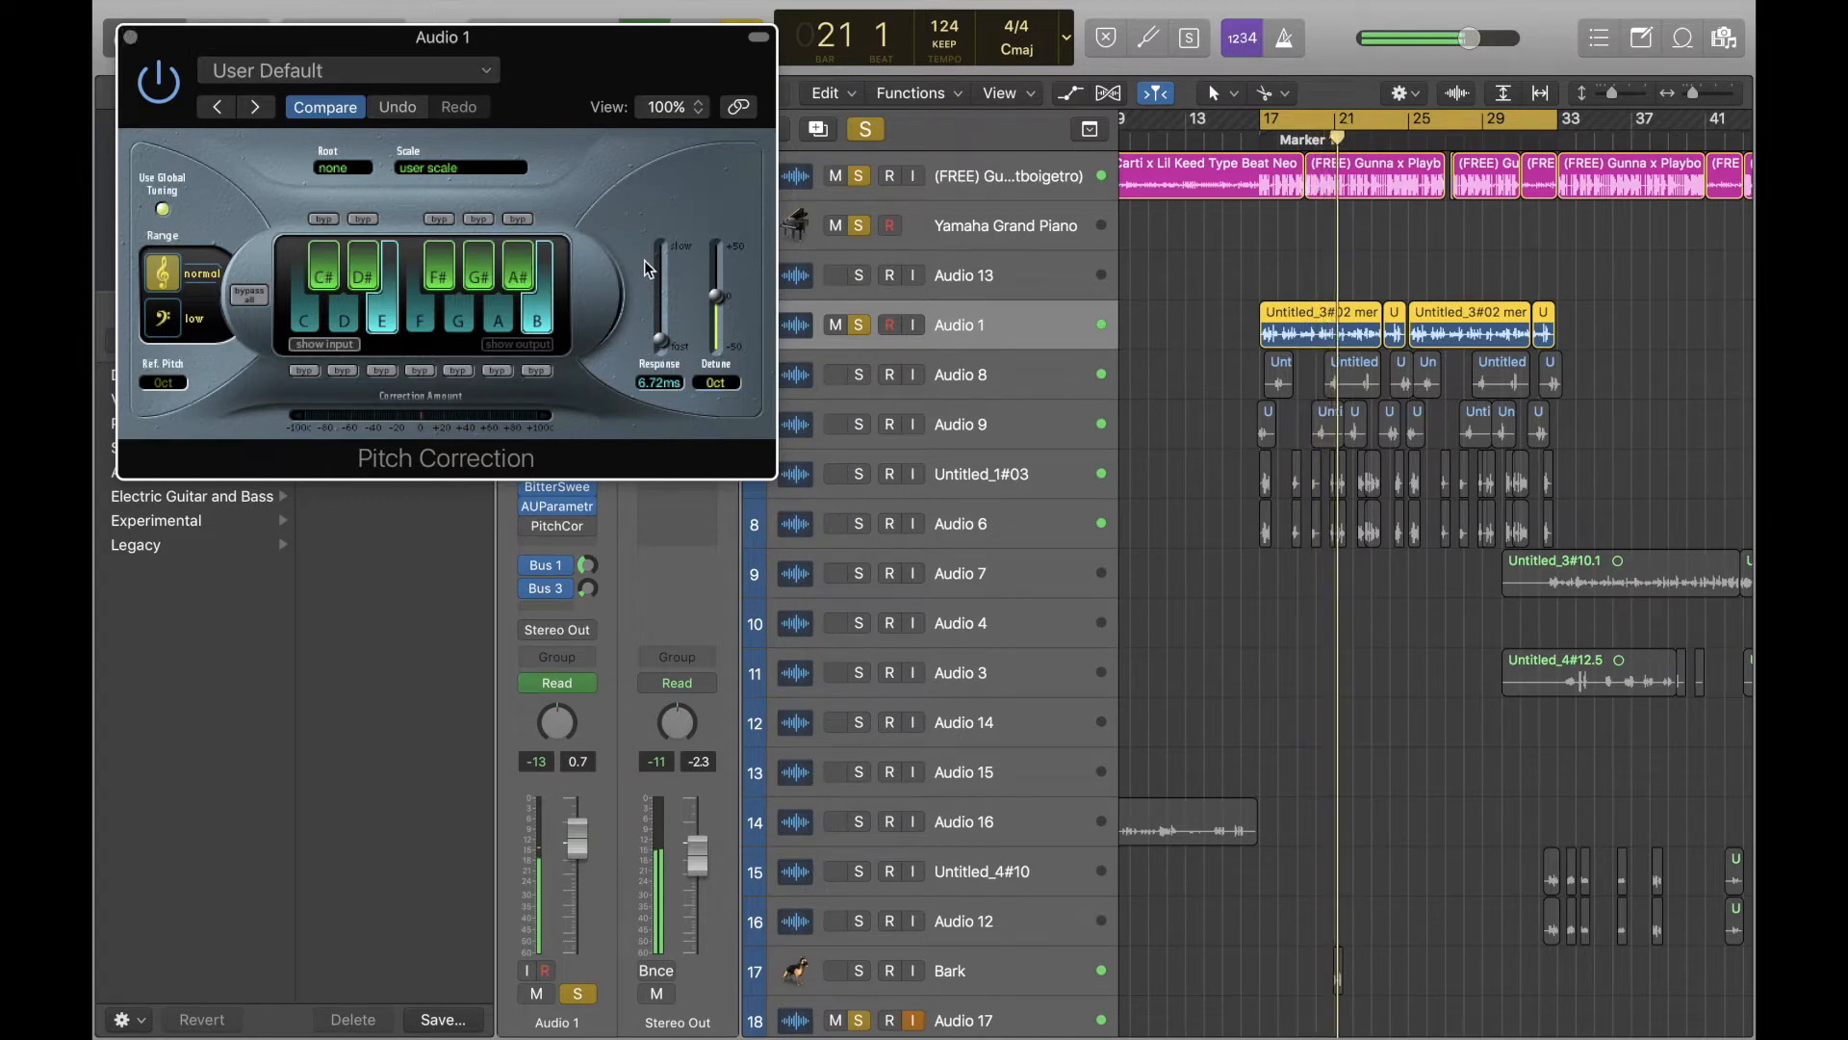
# Close the Pitch Correction window, stop playback, and return the playhead to bar 17 with the vocal regions deselected
pyautogui.click(129, 37)
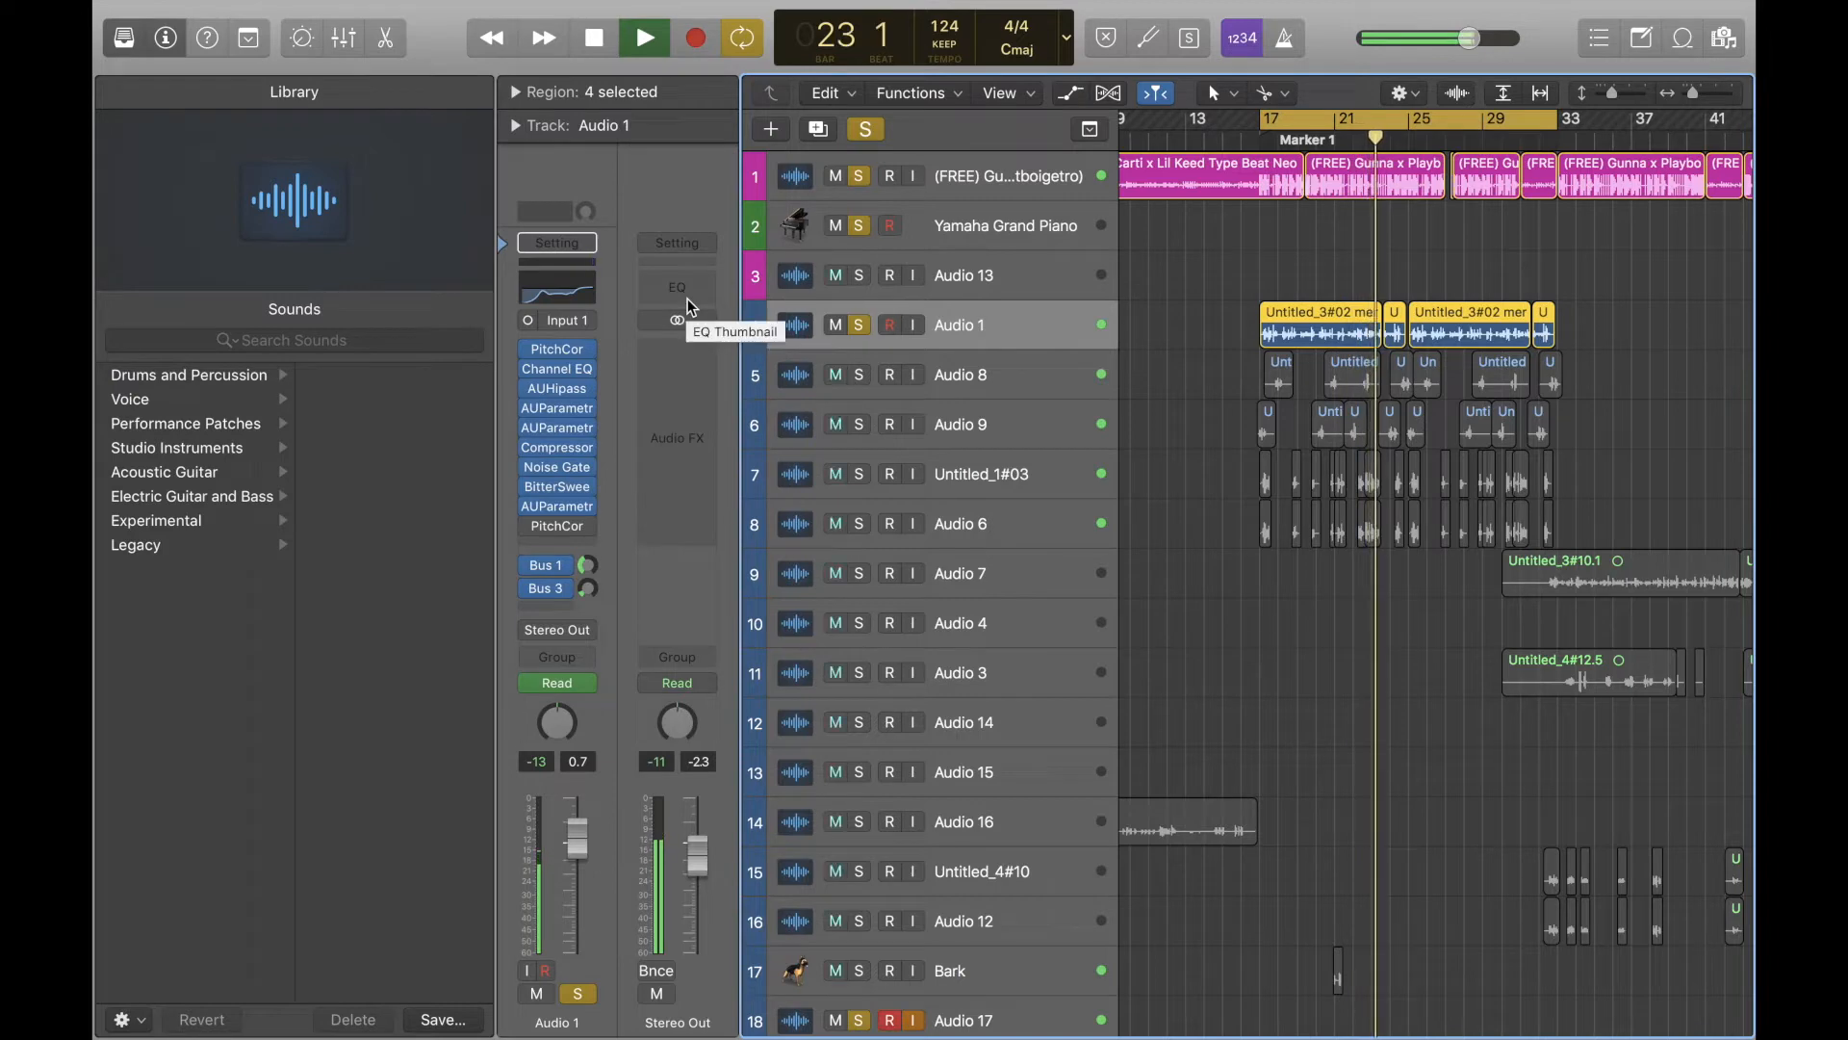
pyautogui.press('space')
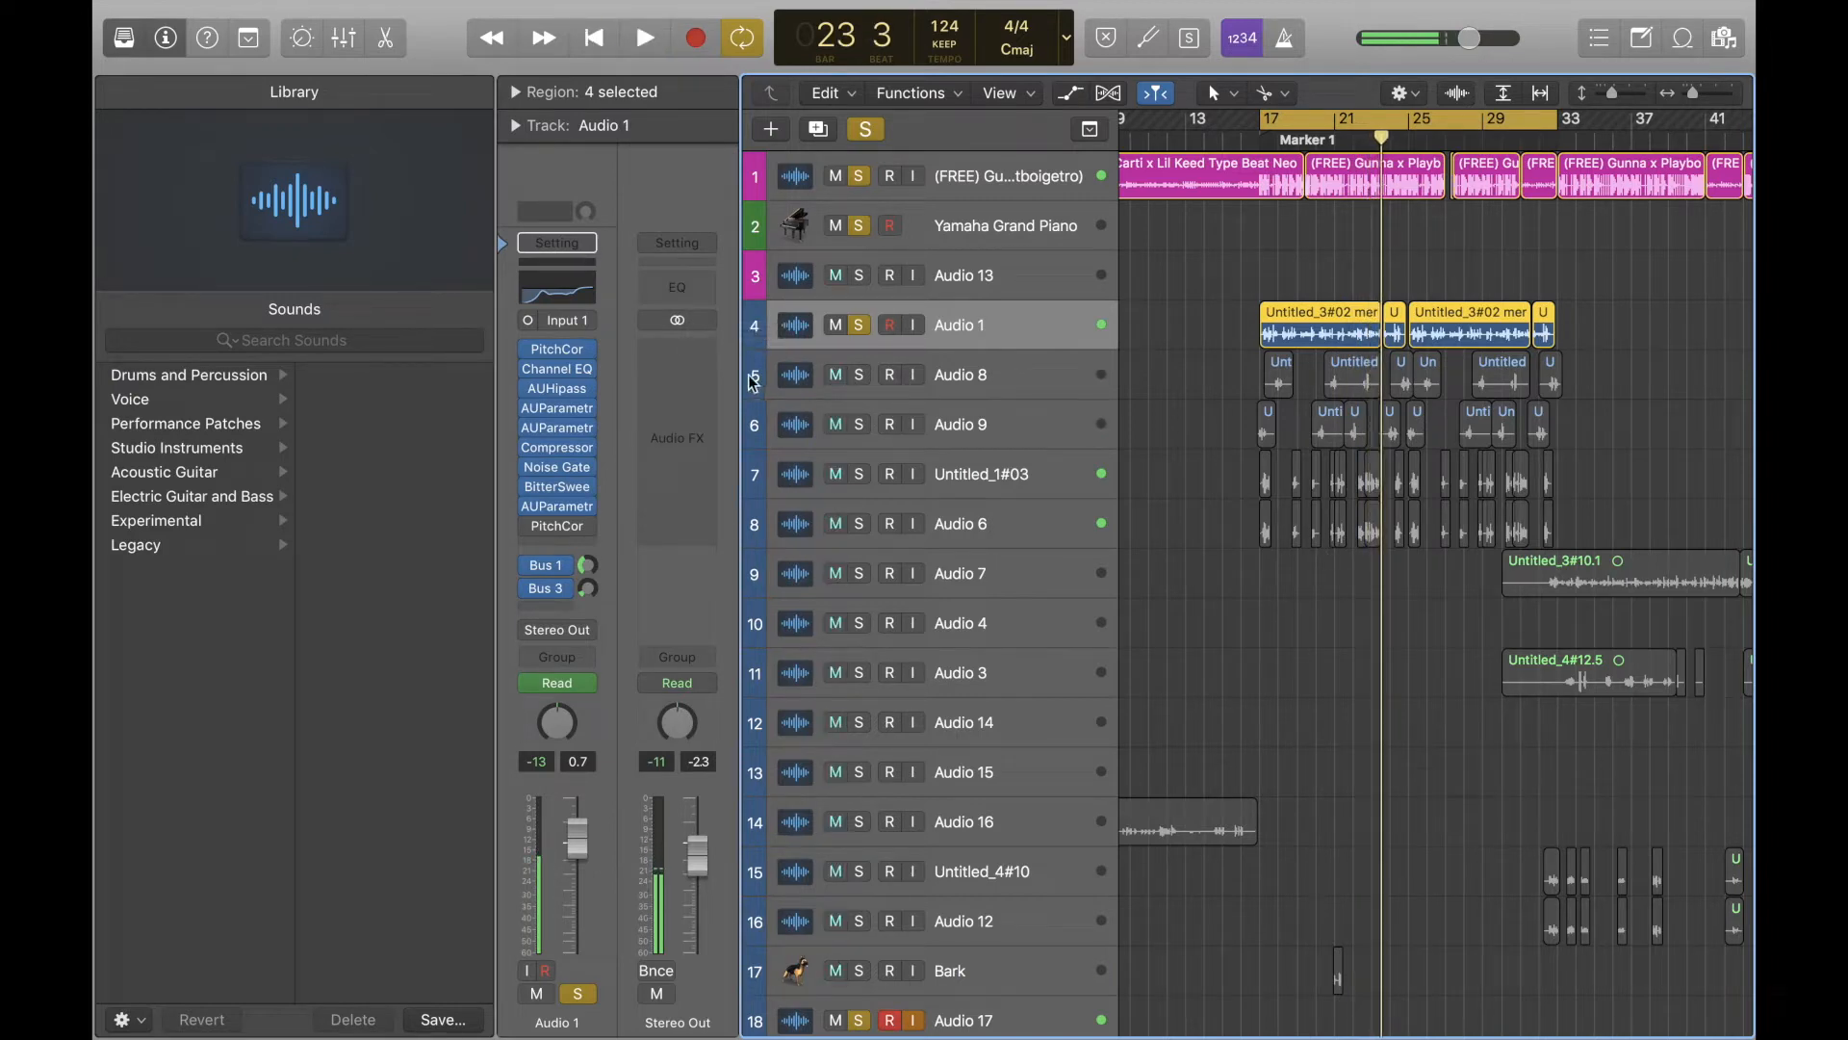
pyautogui.click(1238, 318)
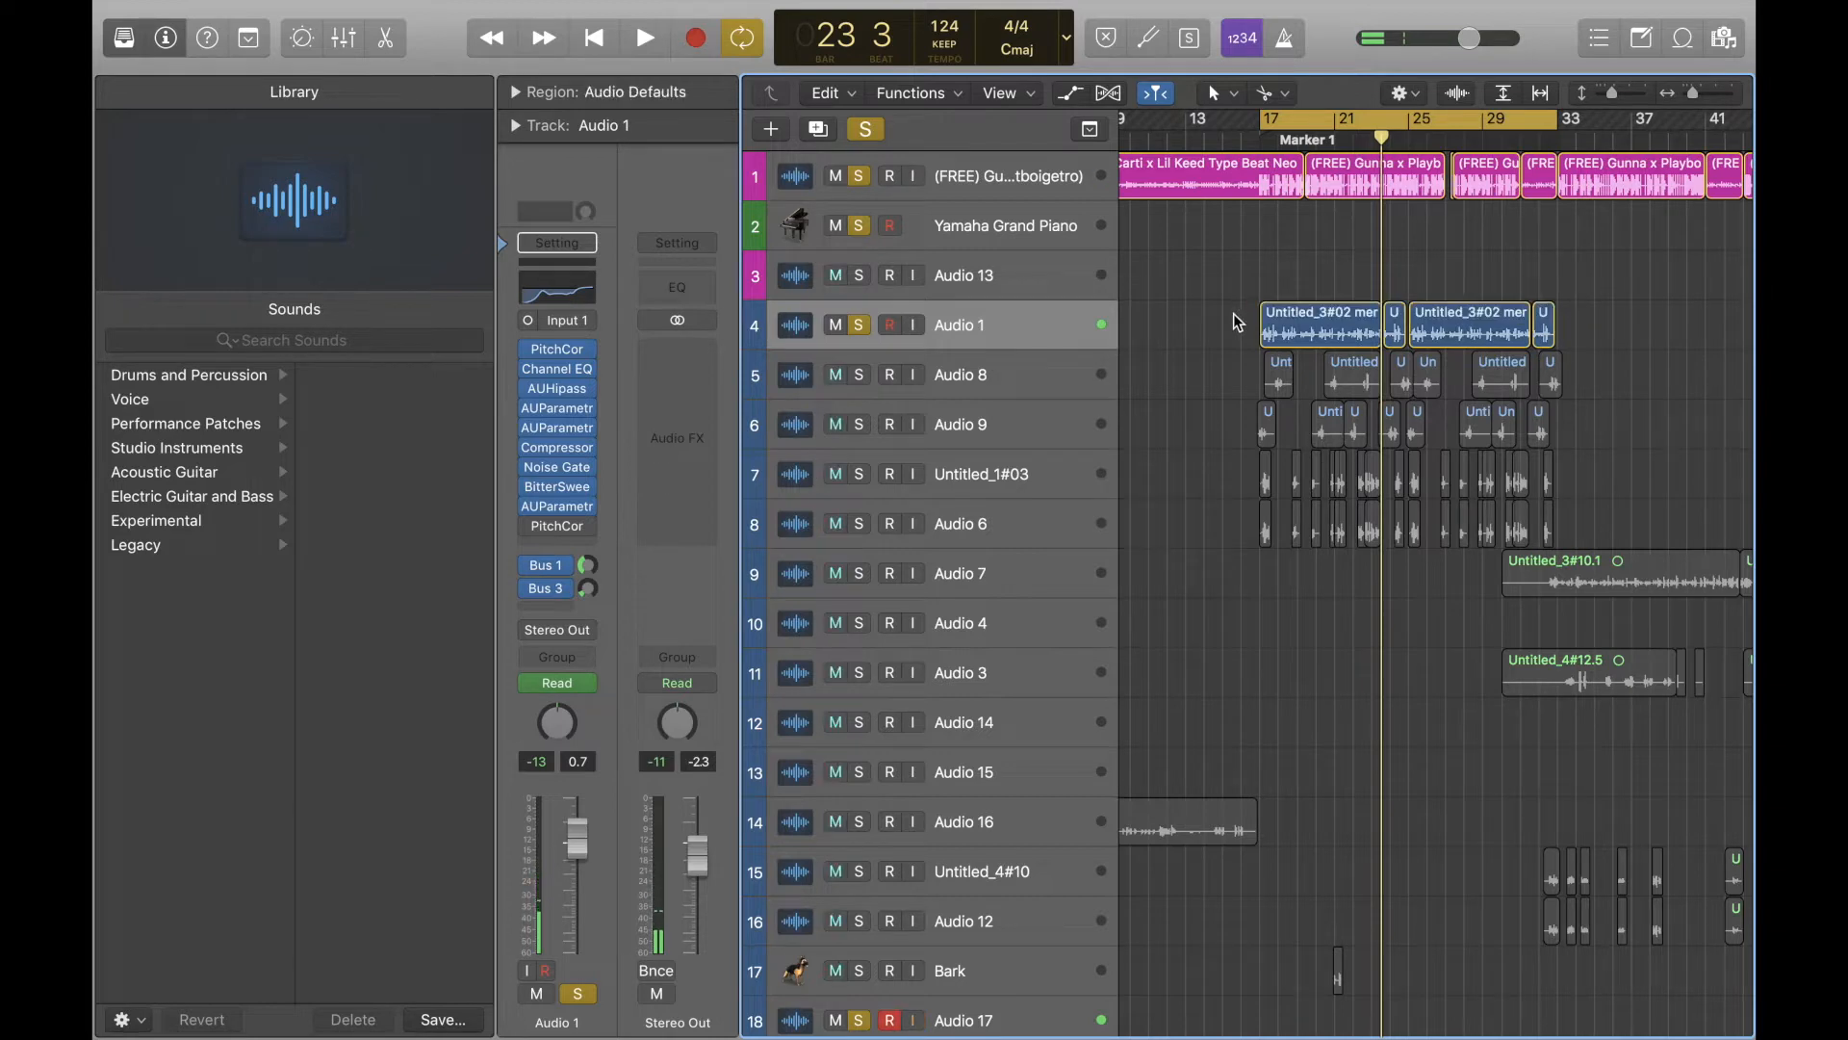
pyautogui.click(1259, 141)
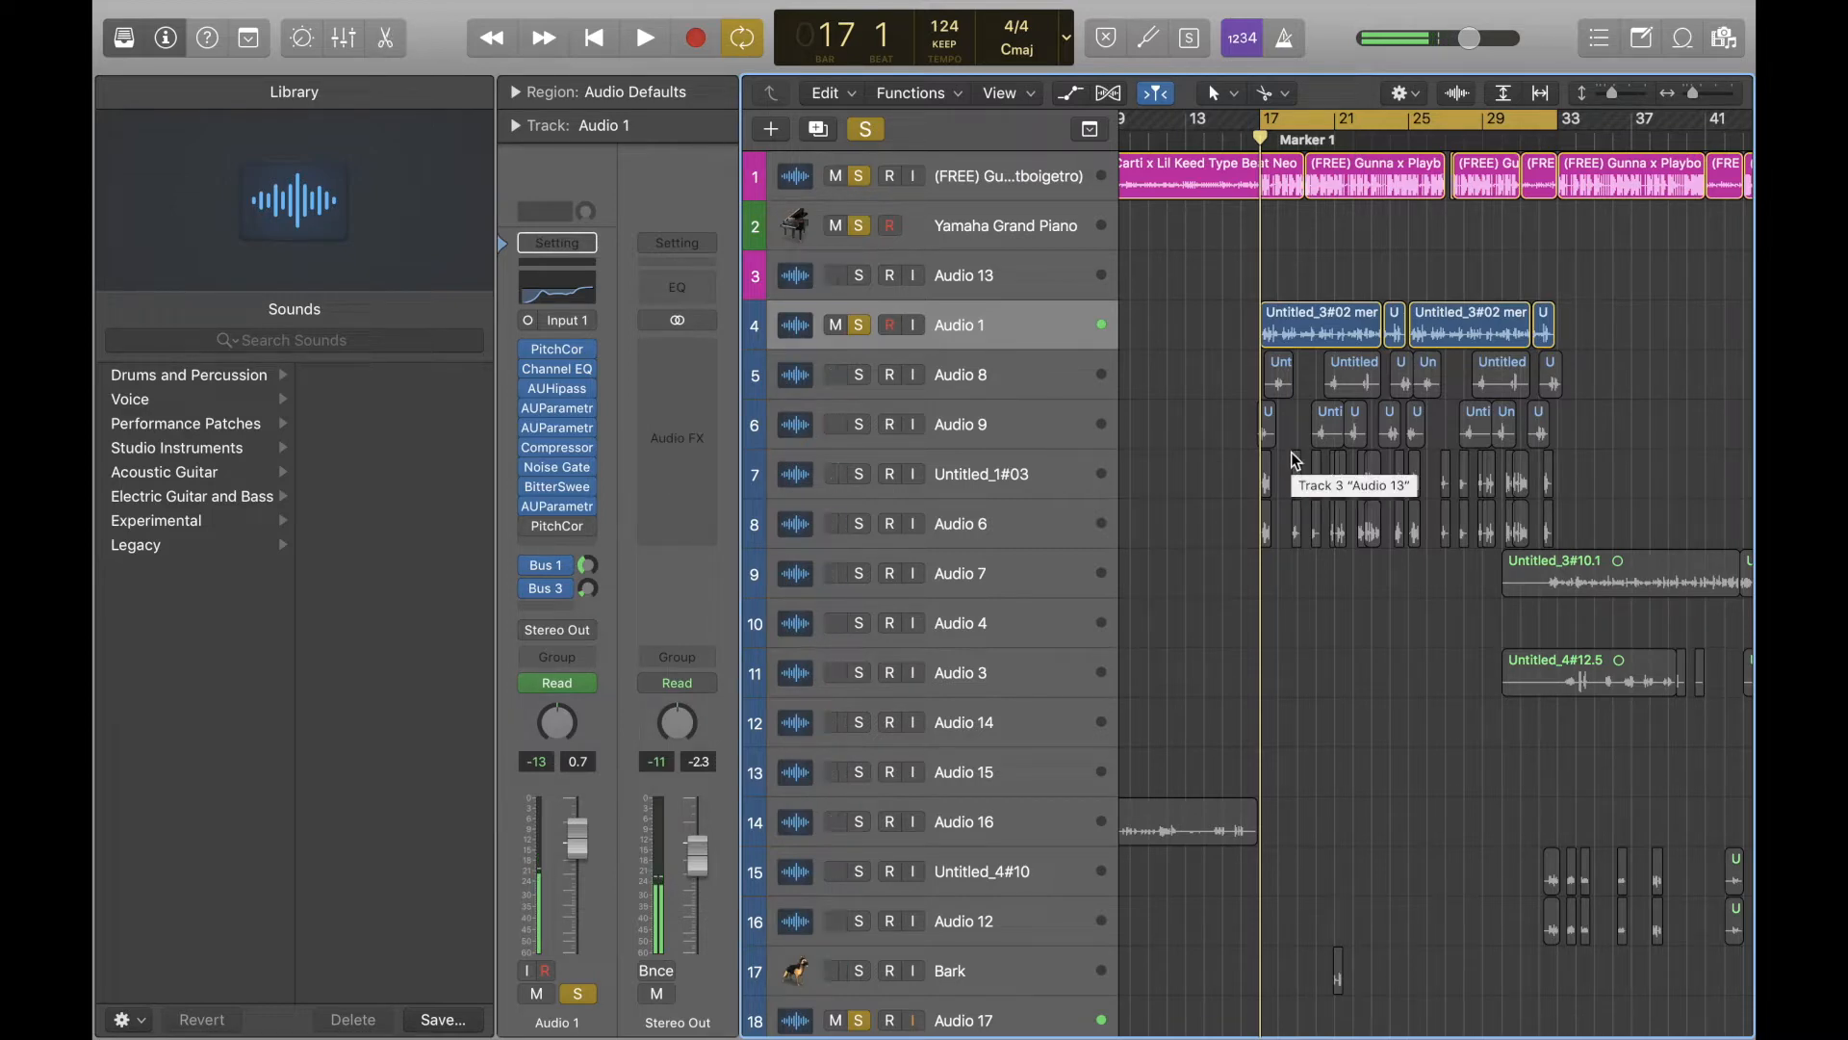
# Open the Audio 1 vocal in the audio track editor and reduce the editor's height to show more tracks above
pyautogui.press('e')
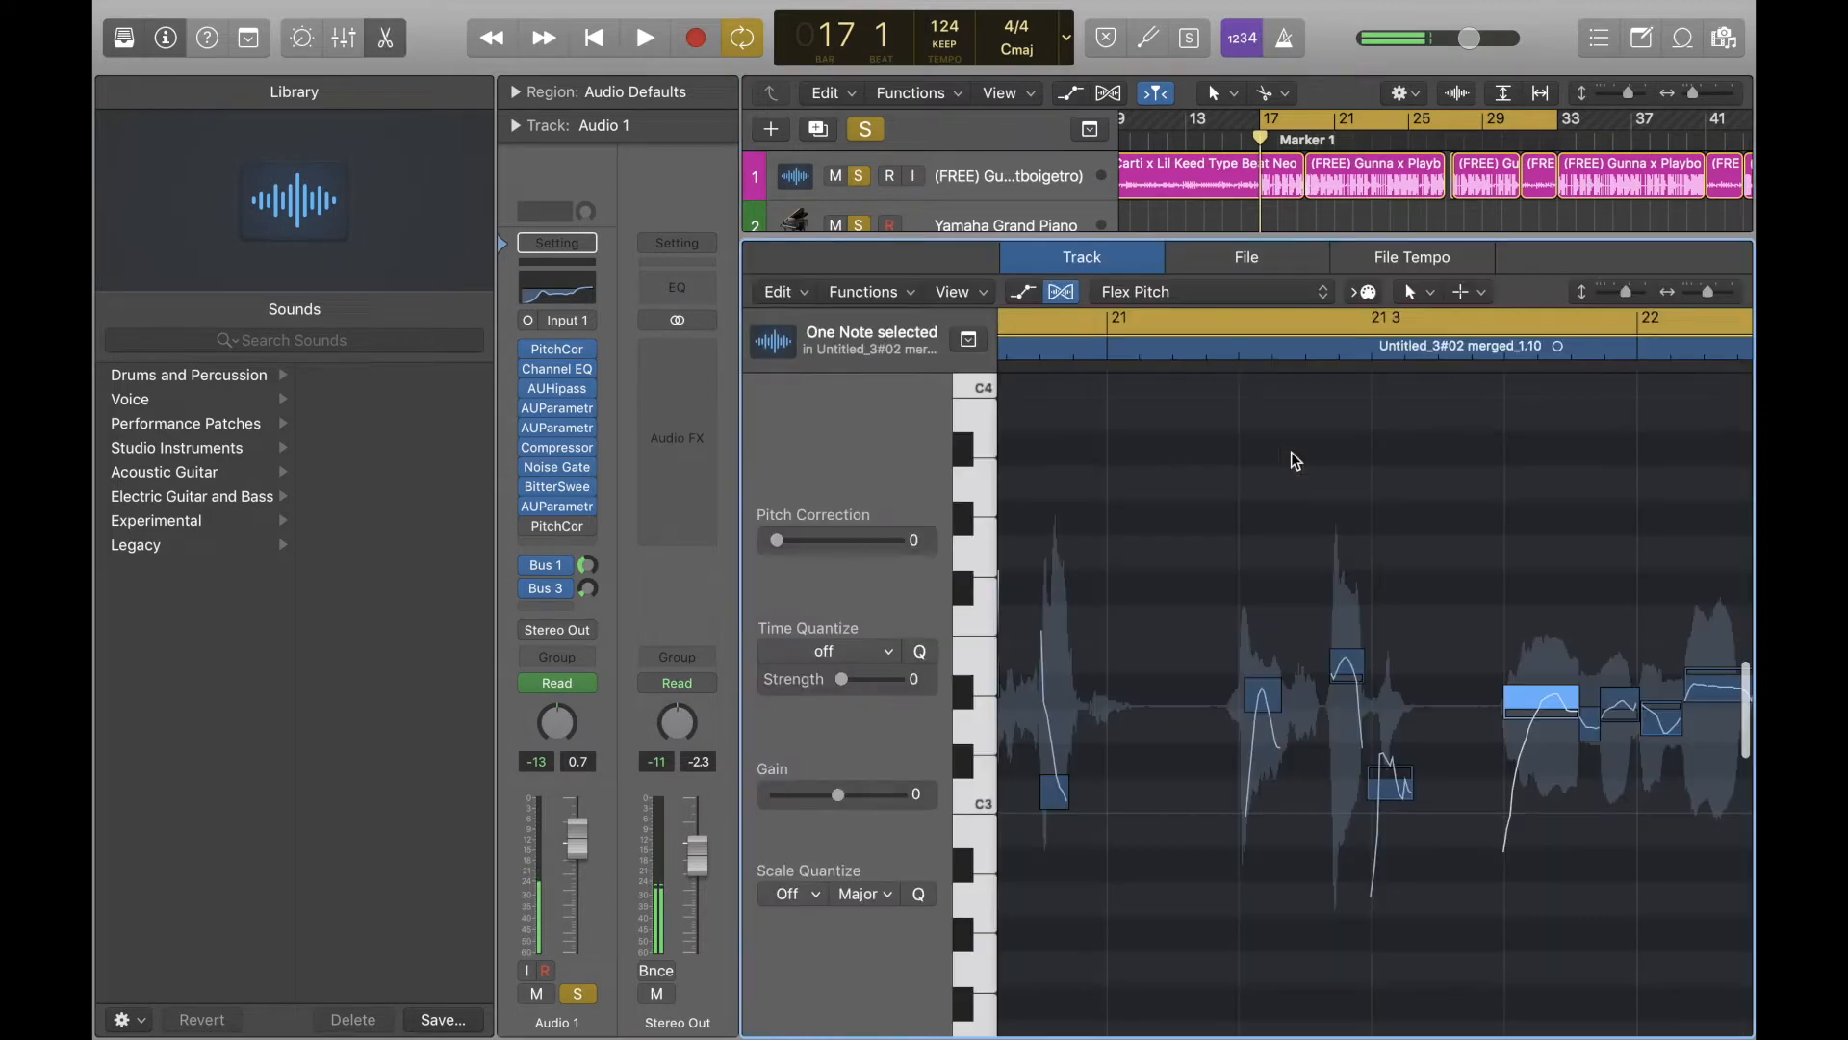
pyautogui.scroll(-5, 1295, 460)
pyautogui.scroll(1, 1294, 460)
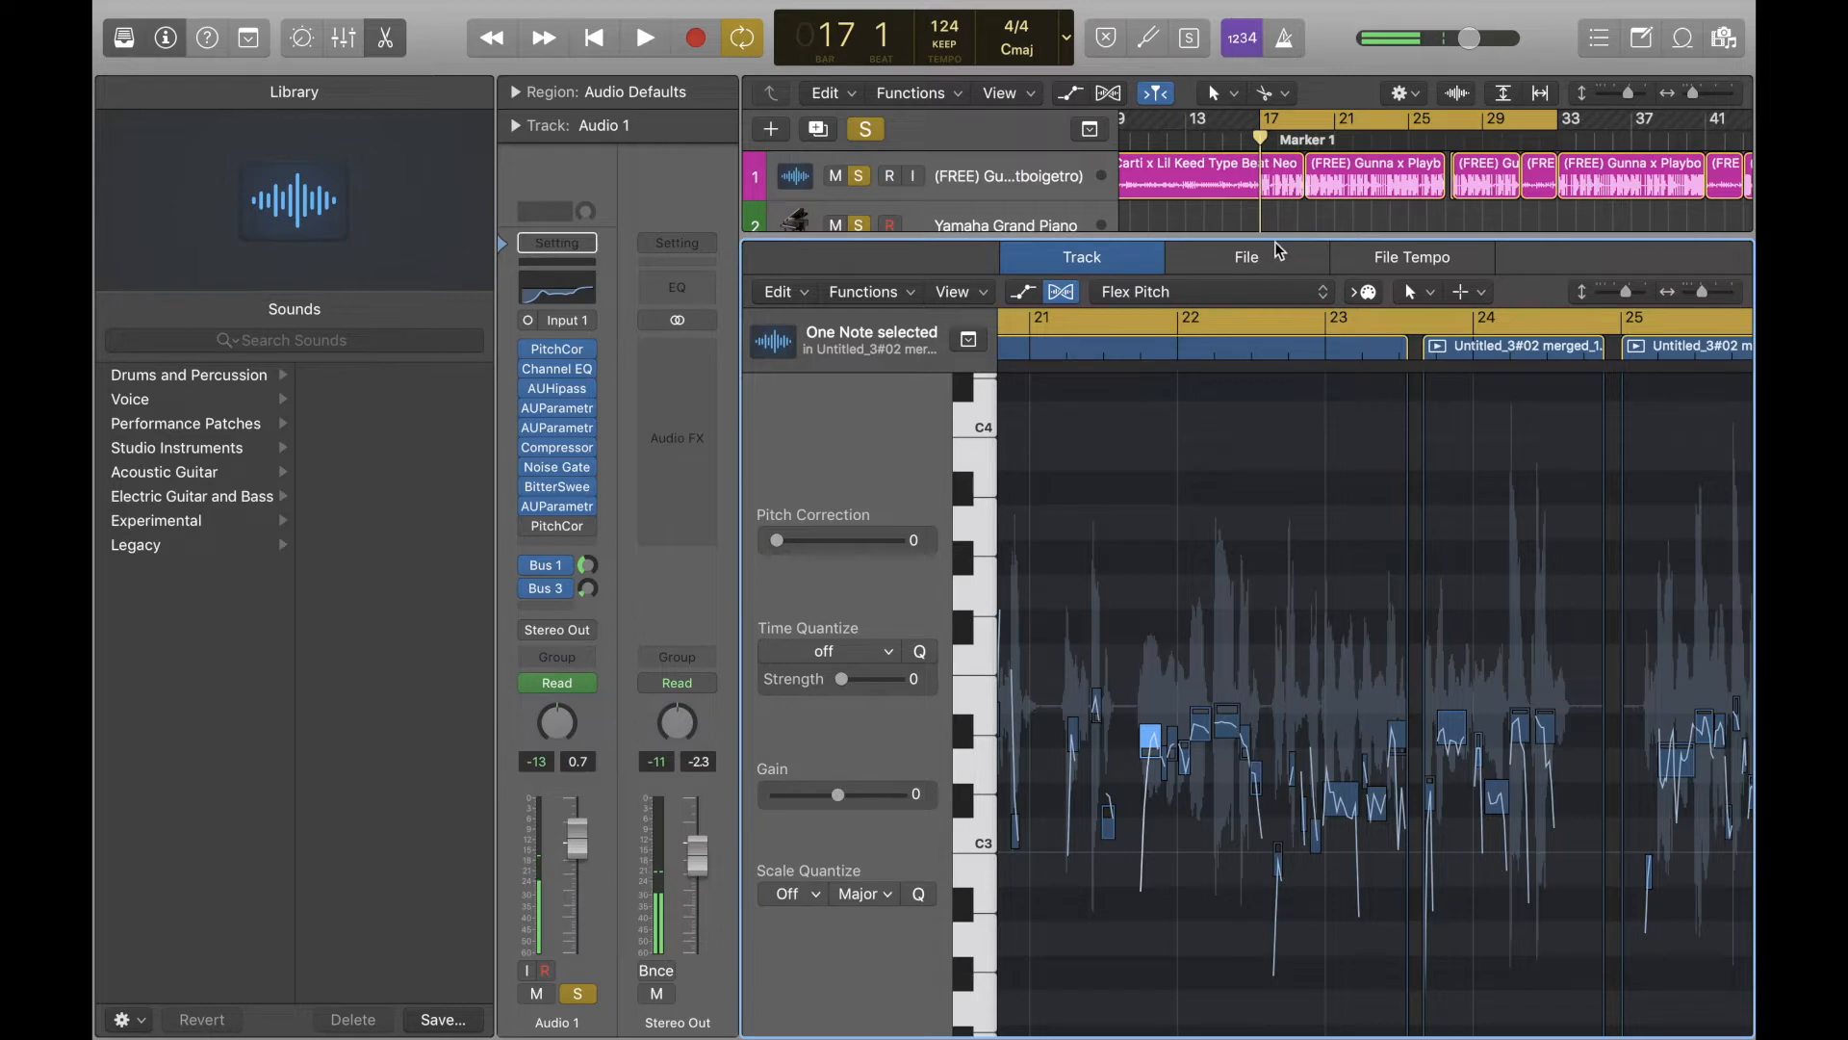
pyautogui.moveTo(1278, 250); pyautogui.dragTo(1102, 542)
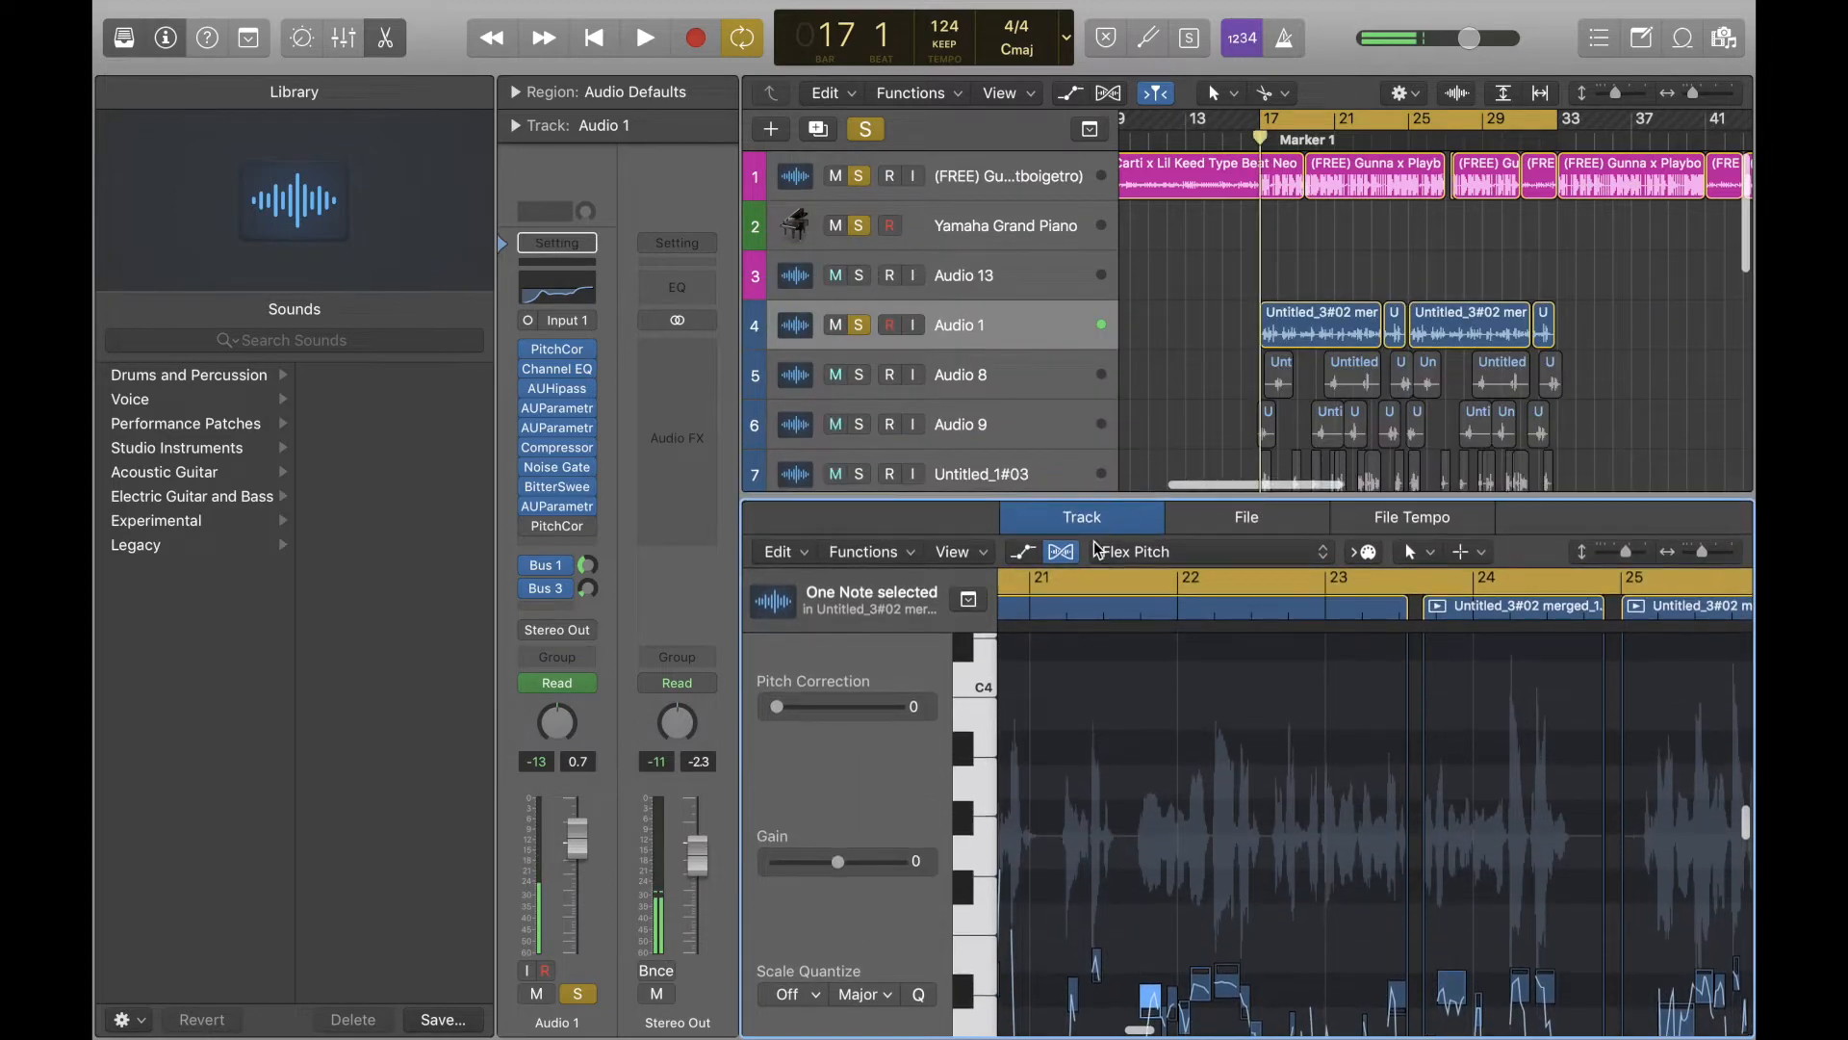
# Hide Flex in Audio 1's track editor to view the plain waveform from bar 17, and show Flex again
pyautogui.click(1061, 551)
pyautogui.scroll(-5, 1209, 715)
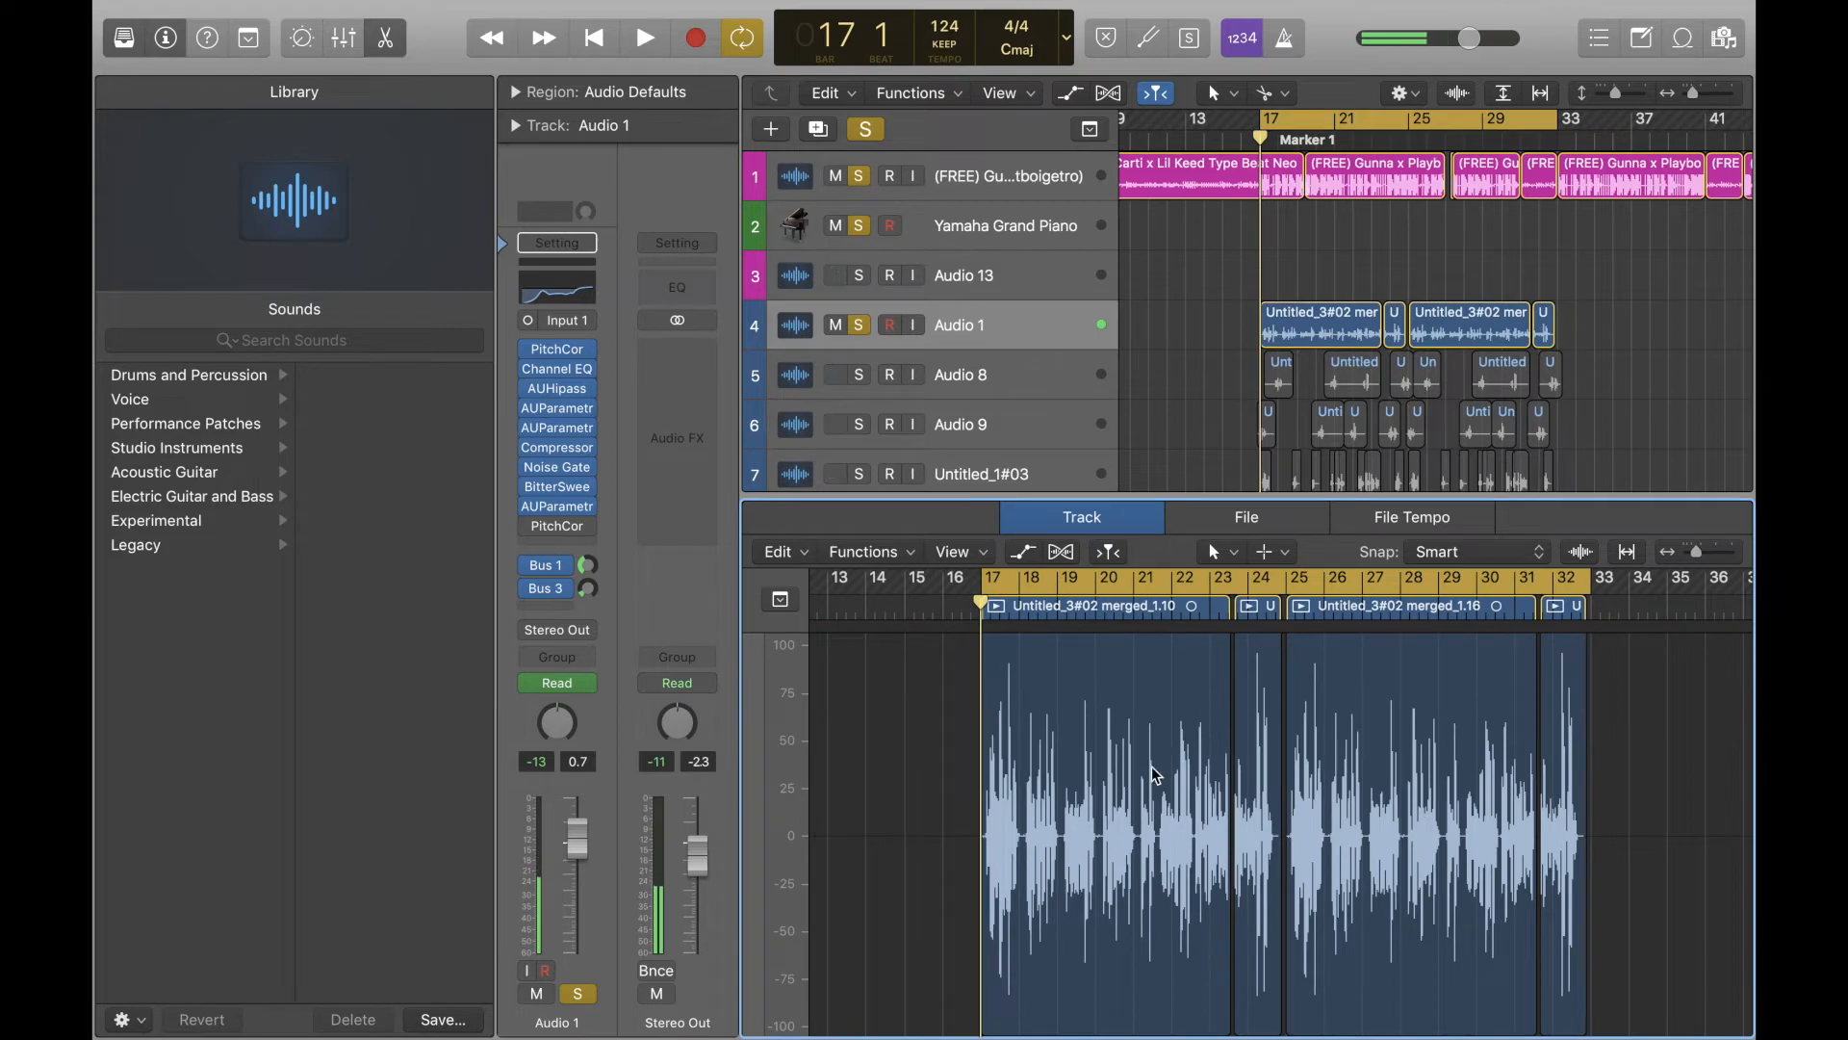
pyautogui.scroll(4, 1287, 772)
pyautogui.hscroll(-5, 1287, 773)
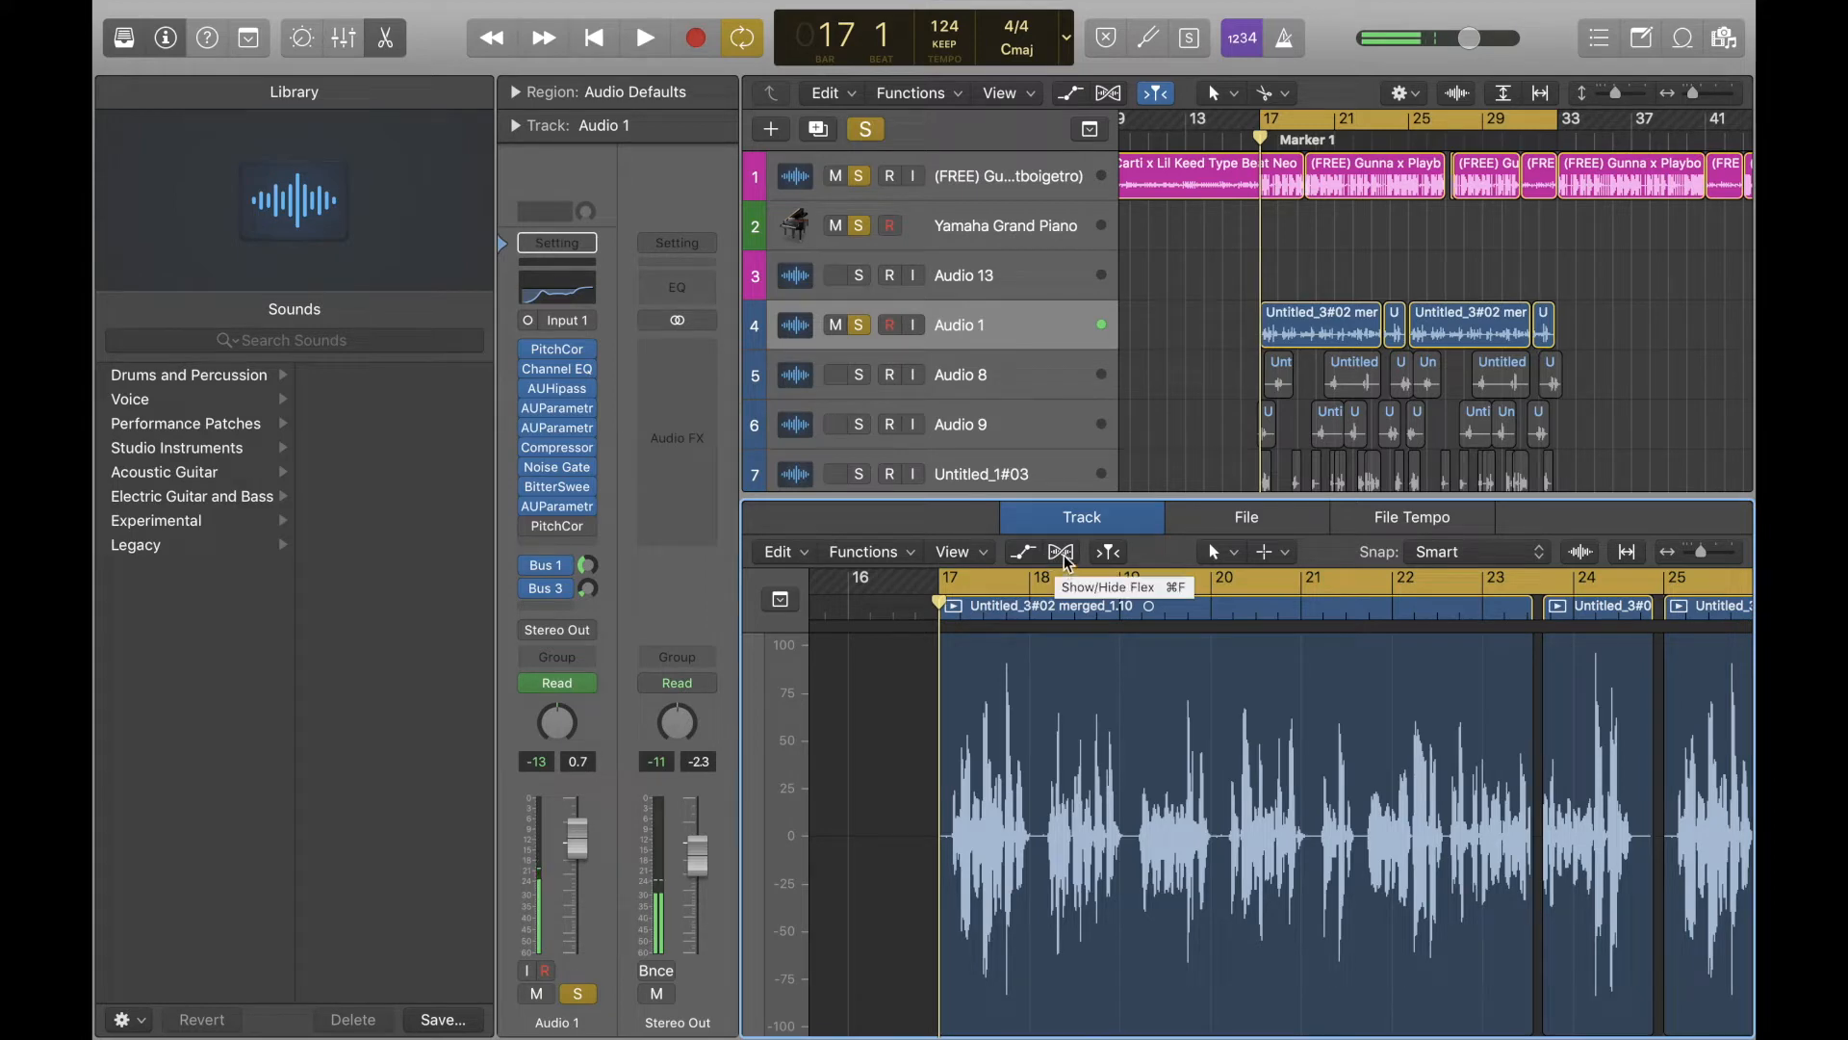
pyautogui.click(1062, 555)
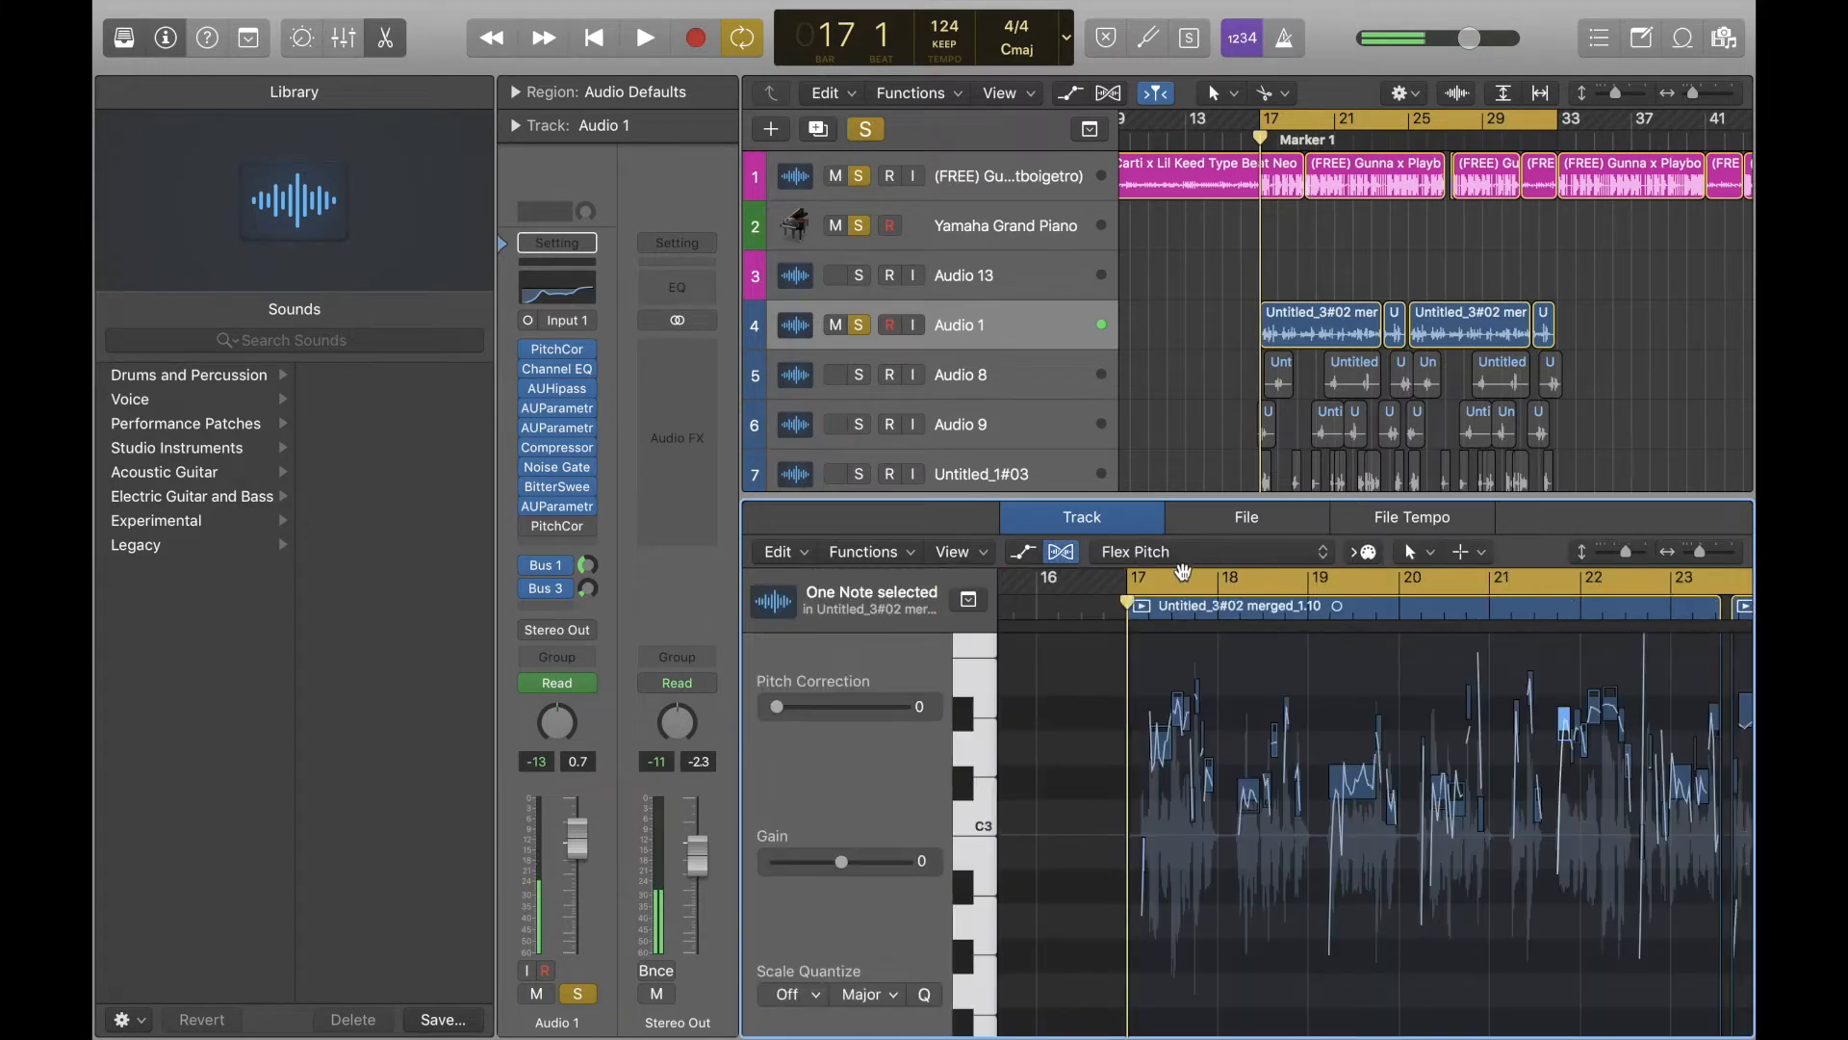
# Review the available Flex modes for Audio 1, leaving Flex Pitch selected
pyautogui.click(1178, 555)
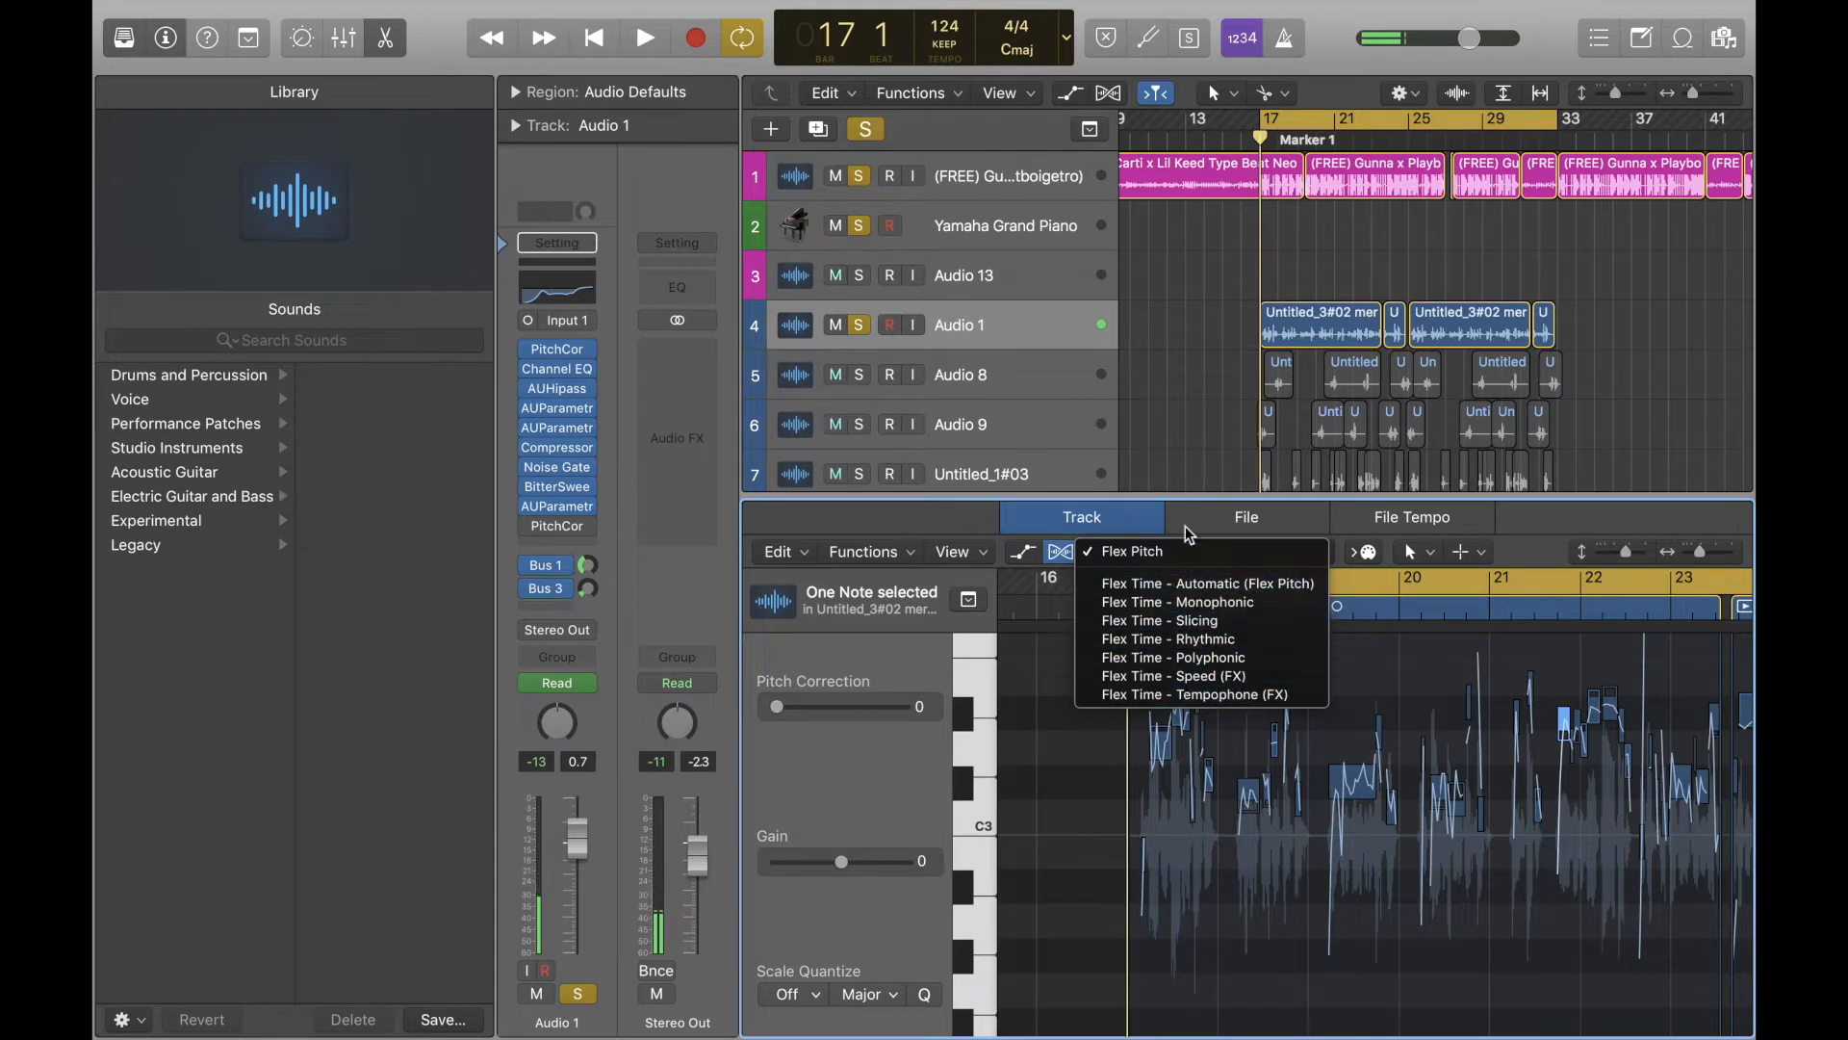
pyautogui.click(1189, 467)
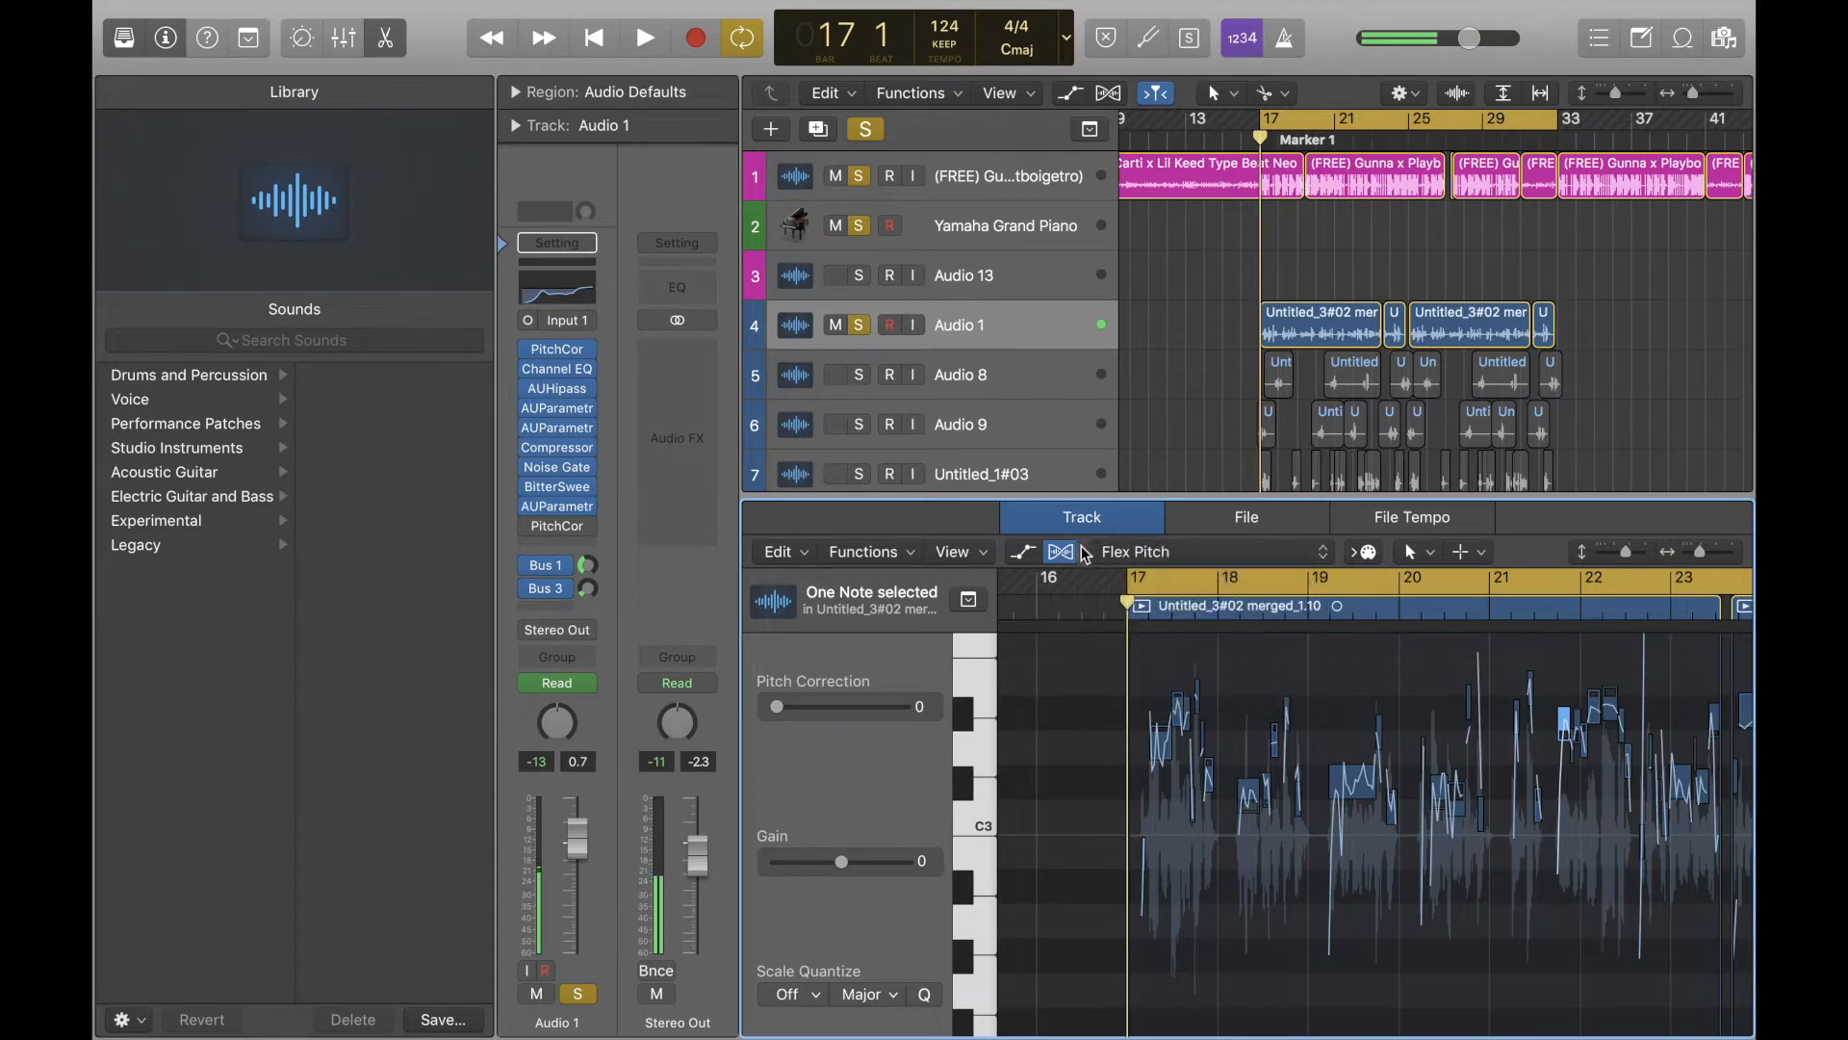
pyautogui.click(1146, 553)
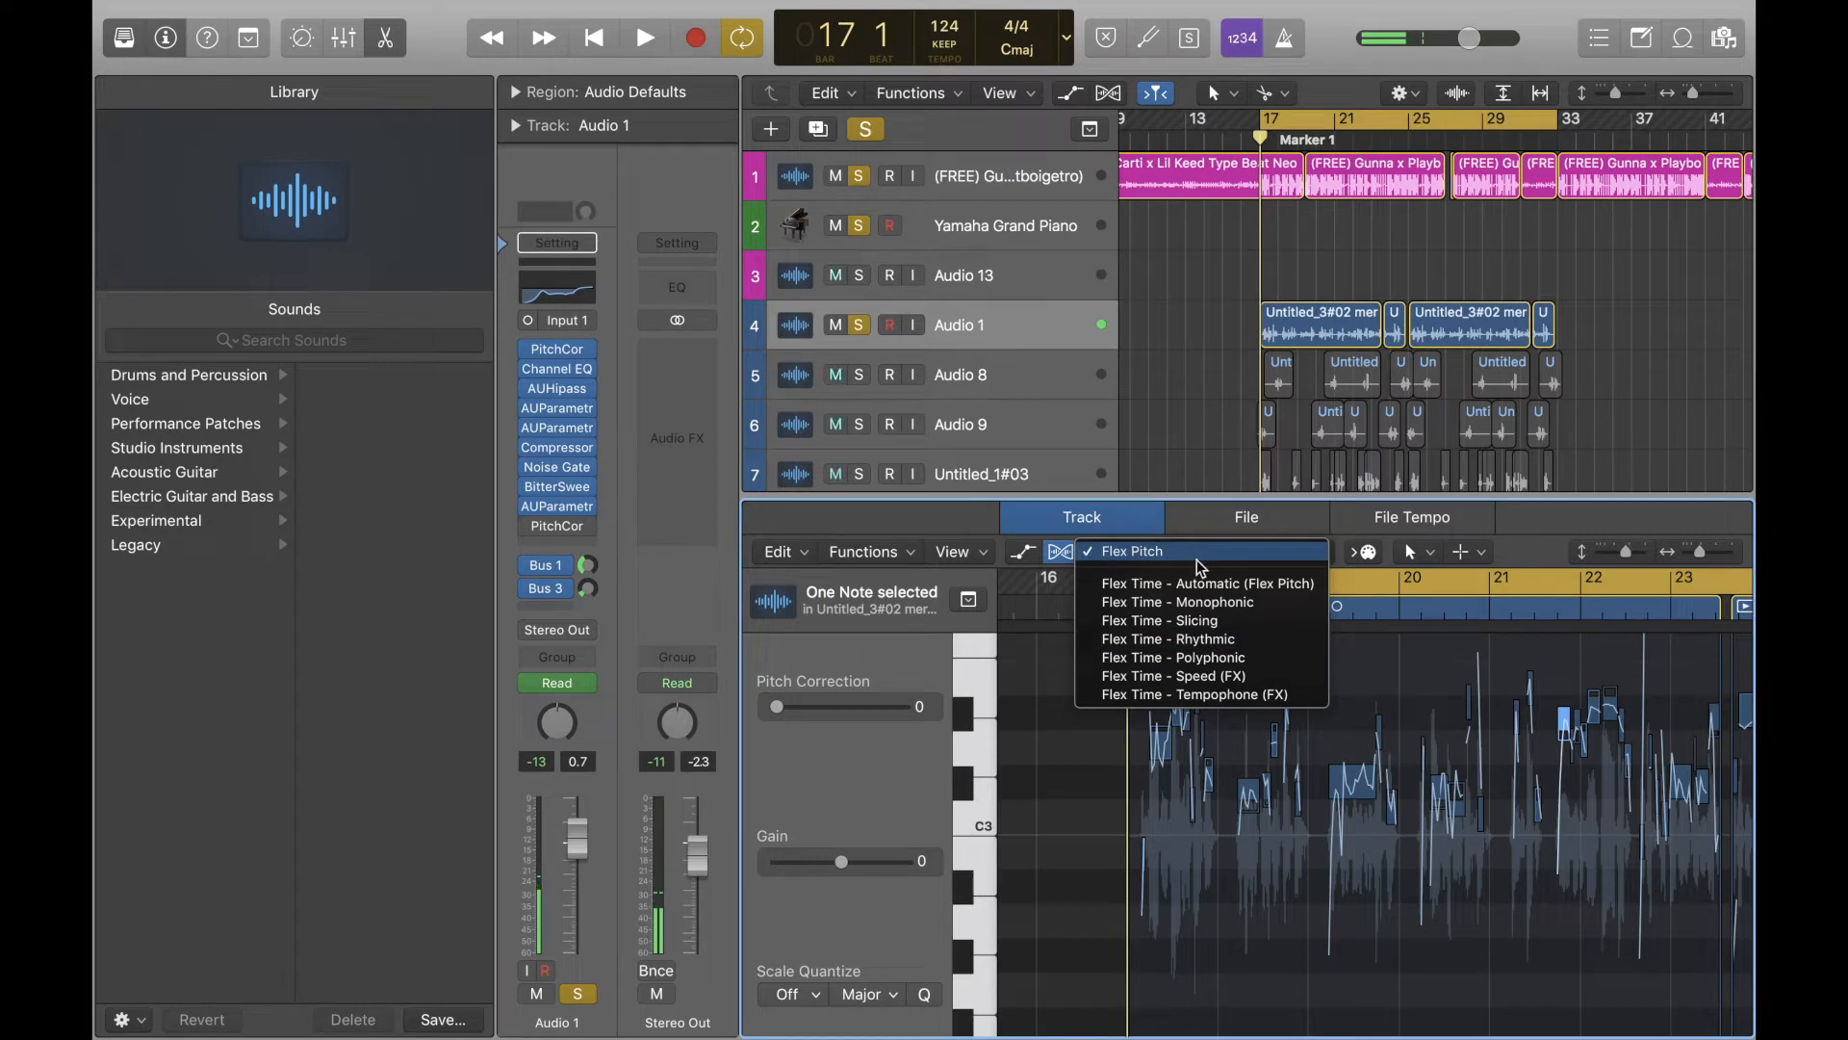
pyautogui.click(1213, 443)
# Play the Audio 1 vocal from bar 17 into bar 19 while examining its Flex Pitch notes up close
pyautogui.press('super+Right')
pyautogui.press('super+Right')
pyautogui.press('super+Right')
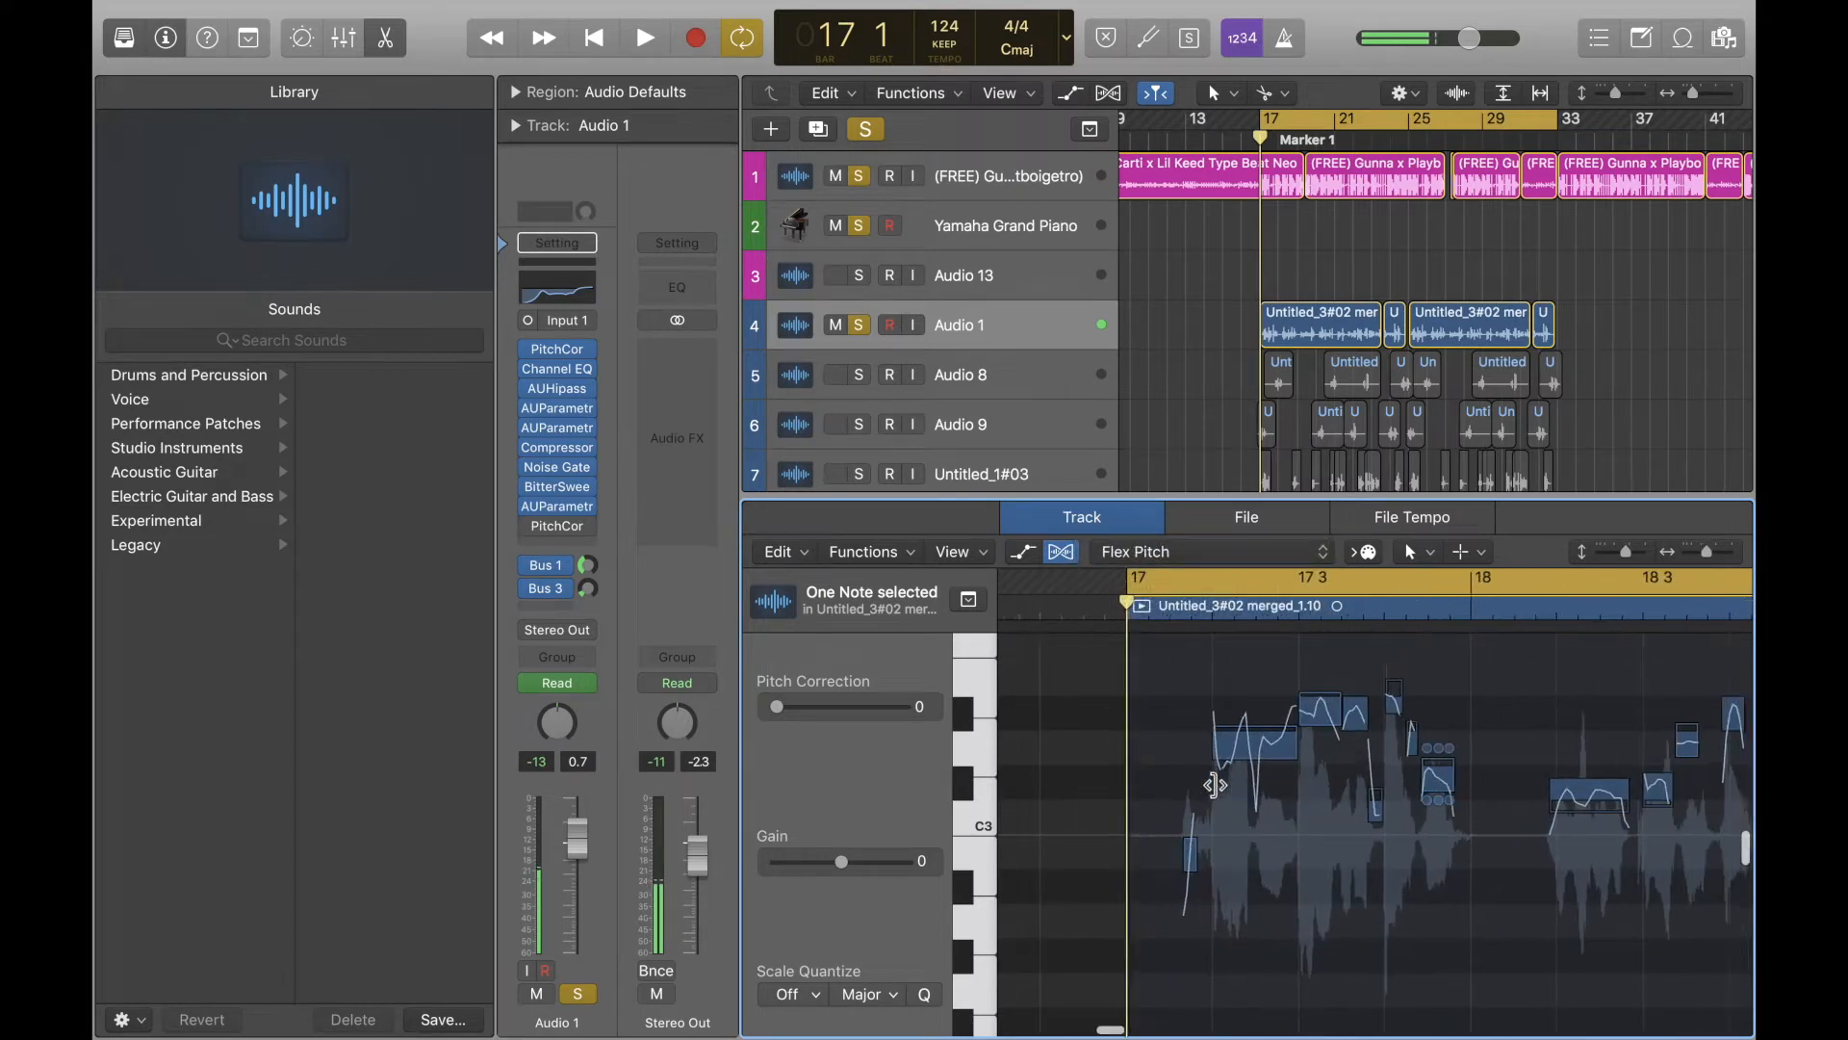
pyautogui.hscroll(1, 1214, 784)
pyautogui.scroll(2, 1215, 784)
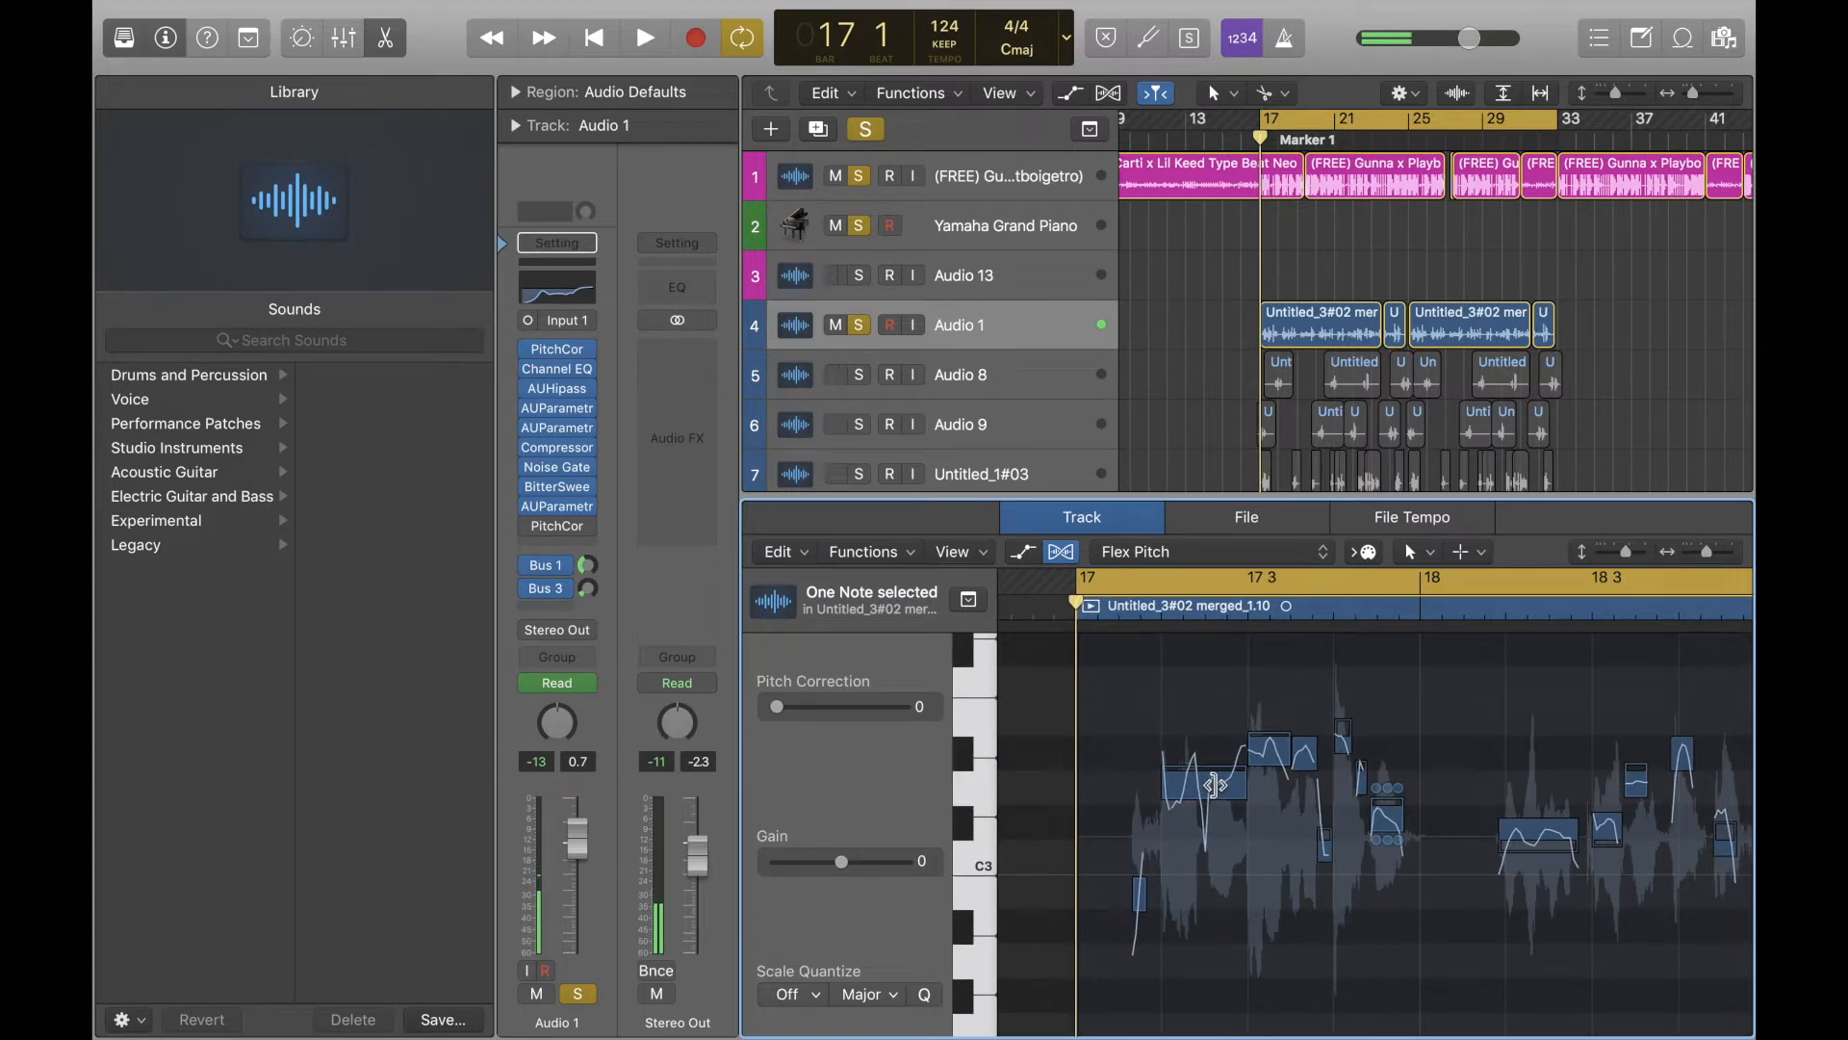
pyautogui.hscroll(2, 1215, 785)
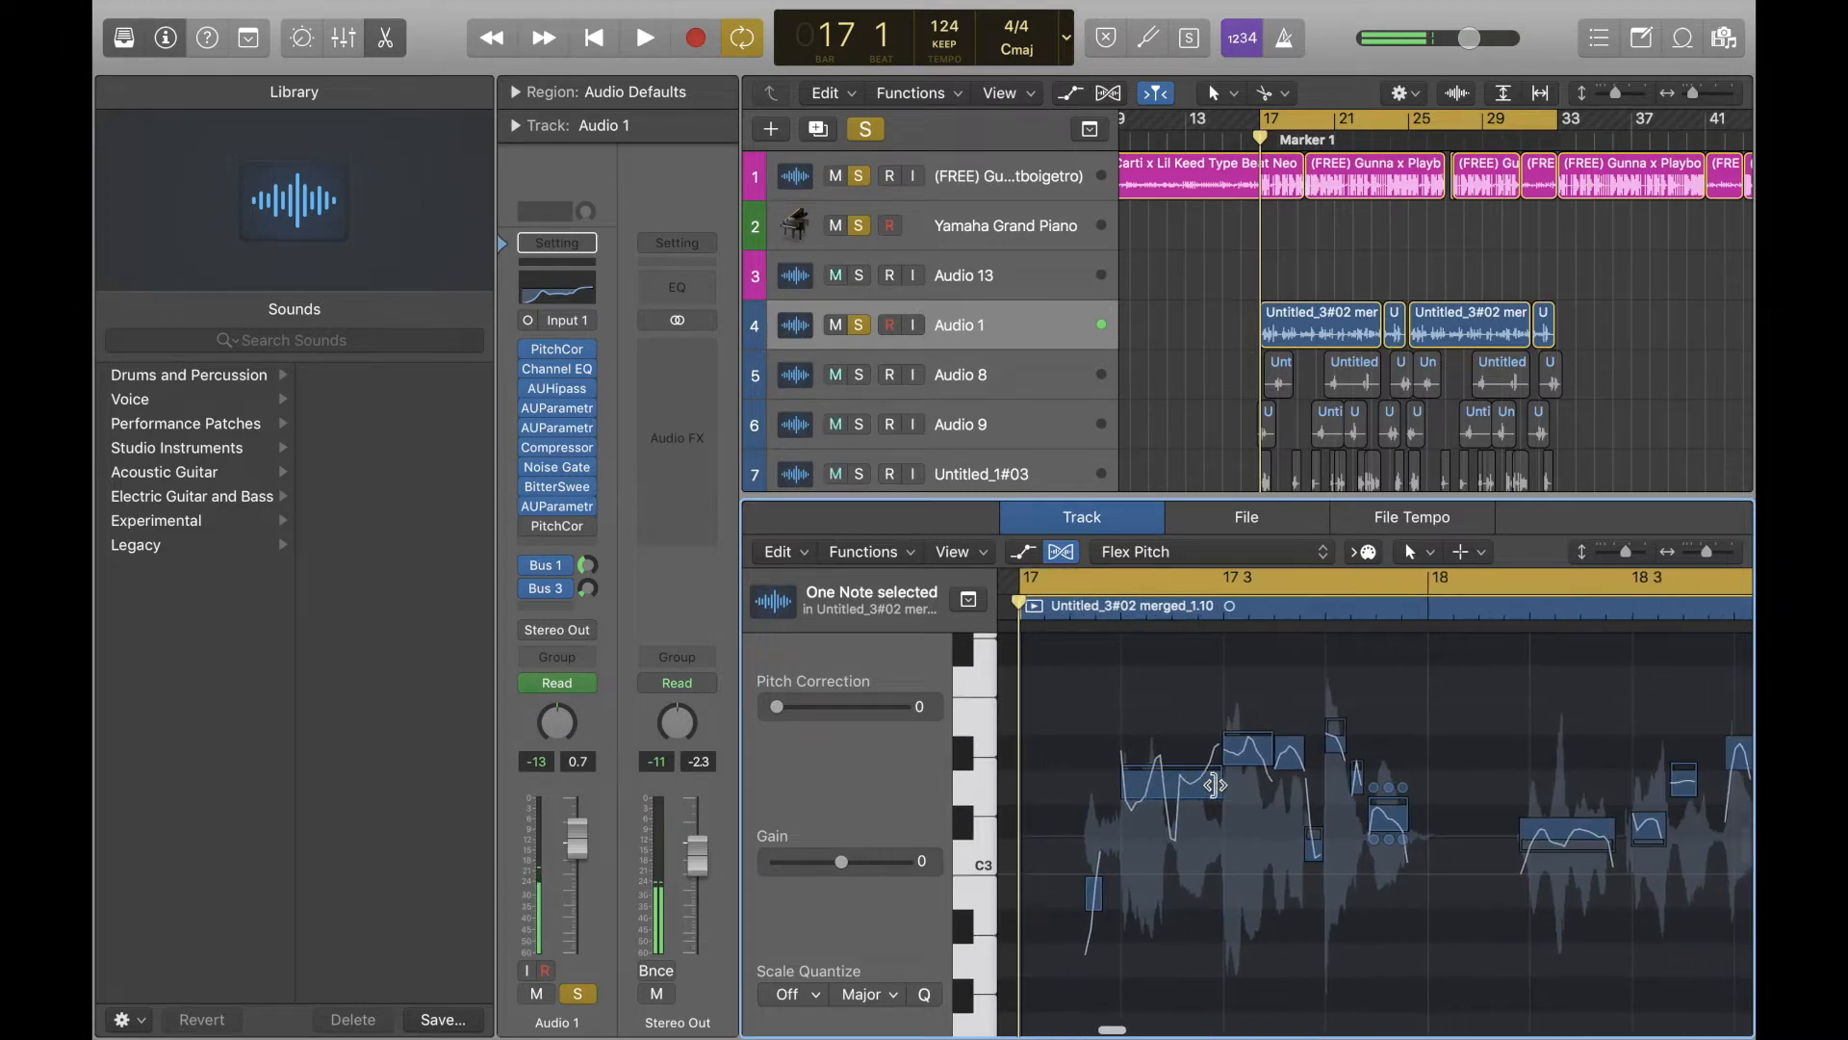
pyautogui.press('space')
pyautogui.press('super+Left')
pyautogui.press('super+Left')
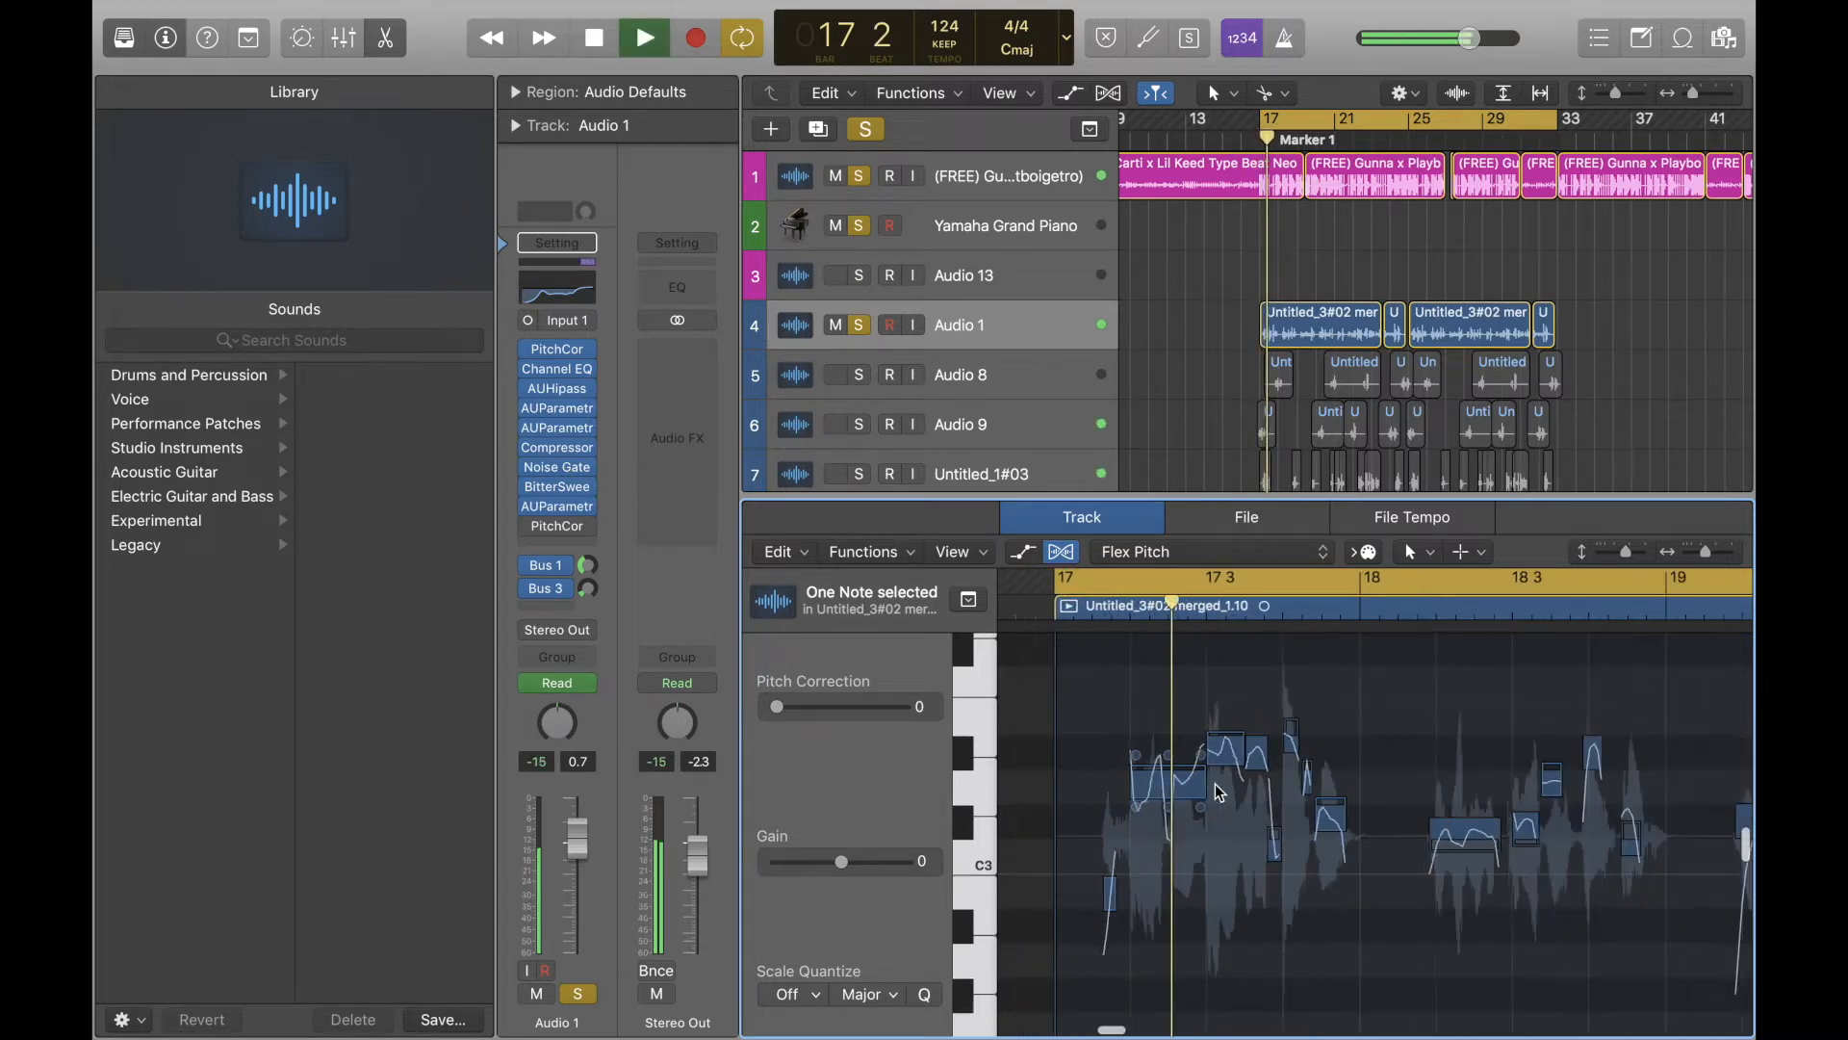
pyautogui.press('super+Right')
pyautogui.press('super+Right')
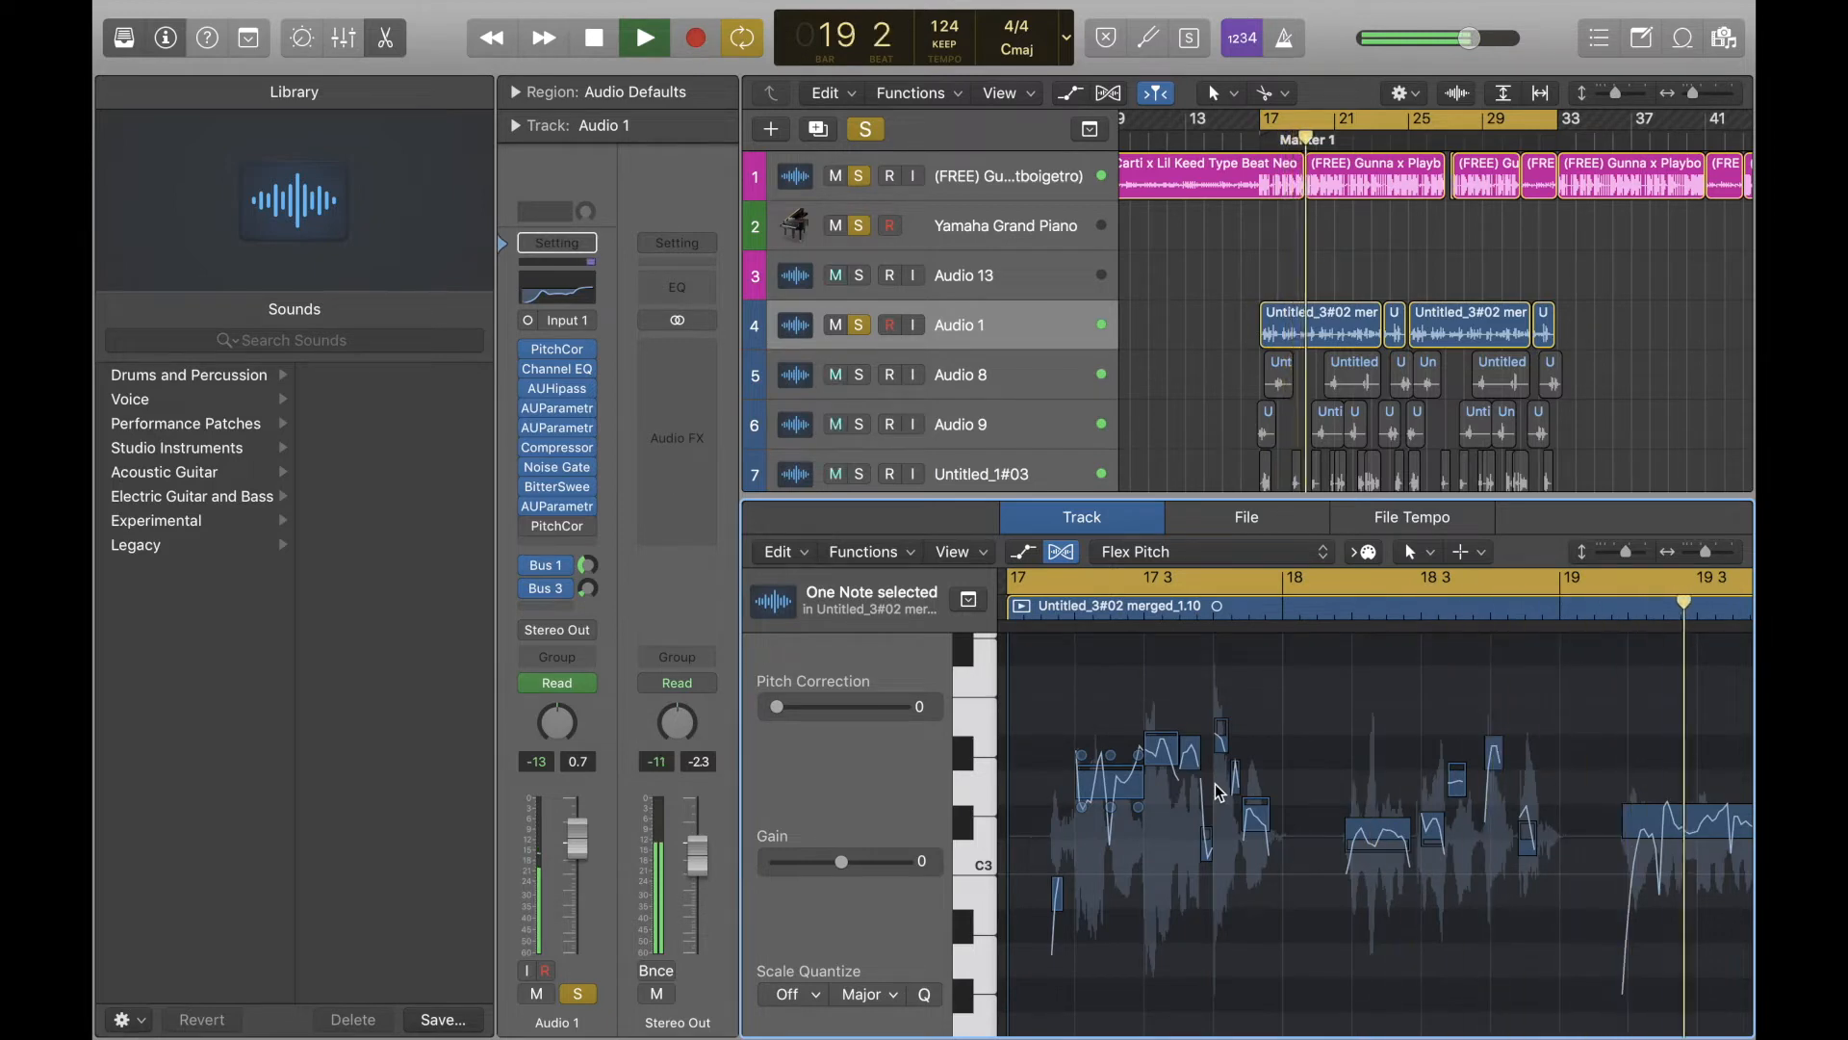
pyautogui.press('space')
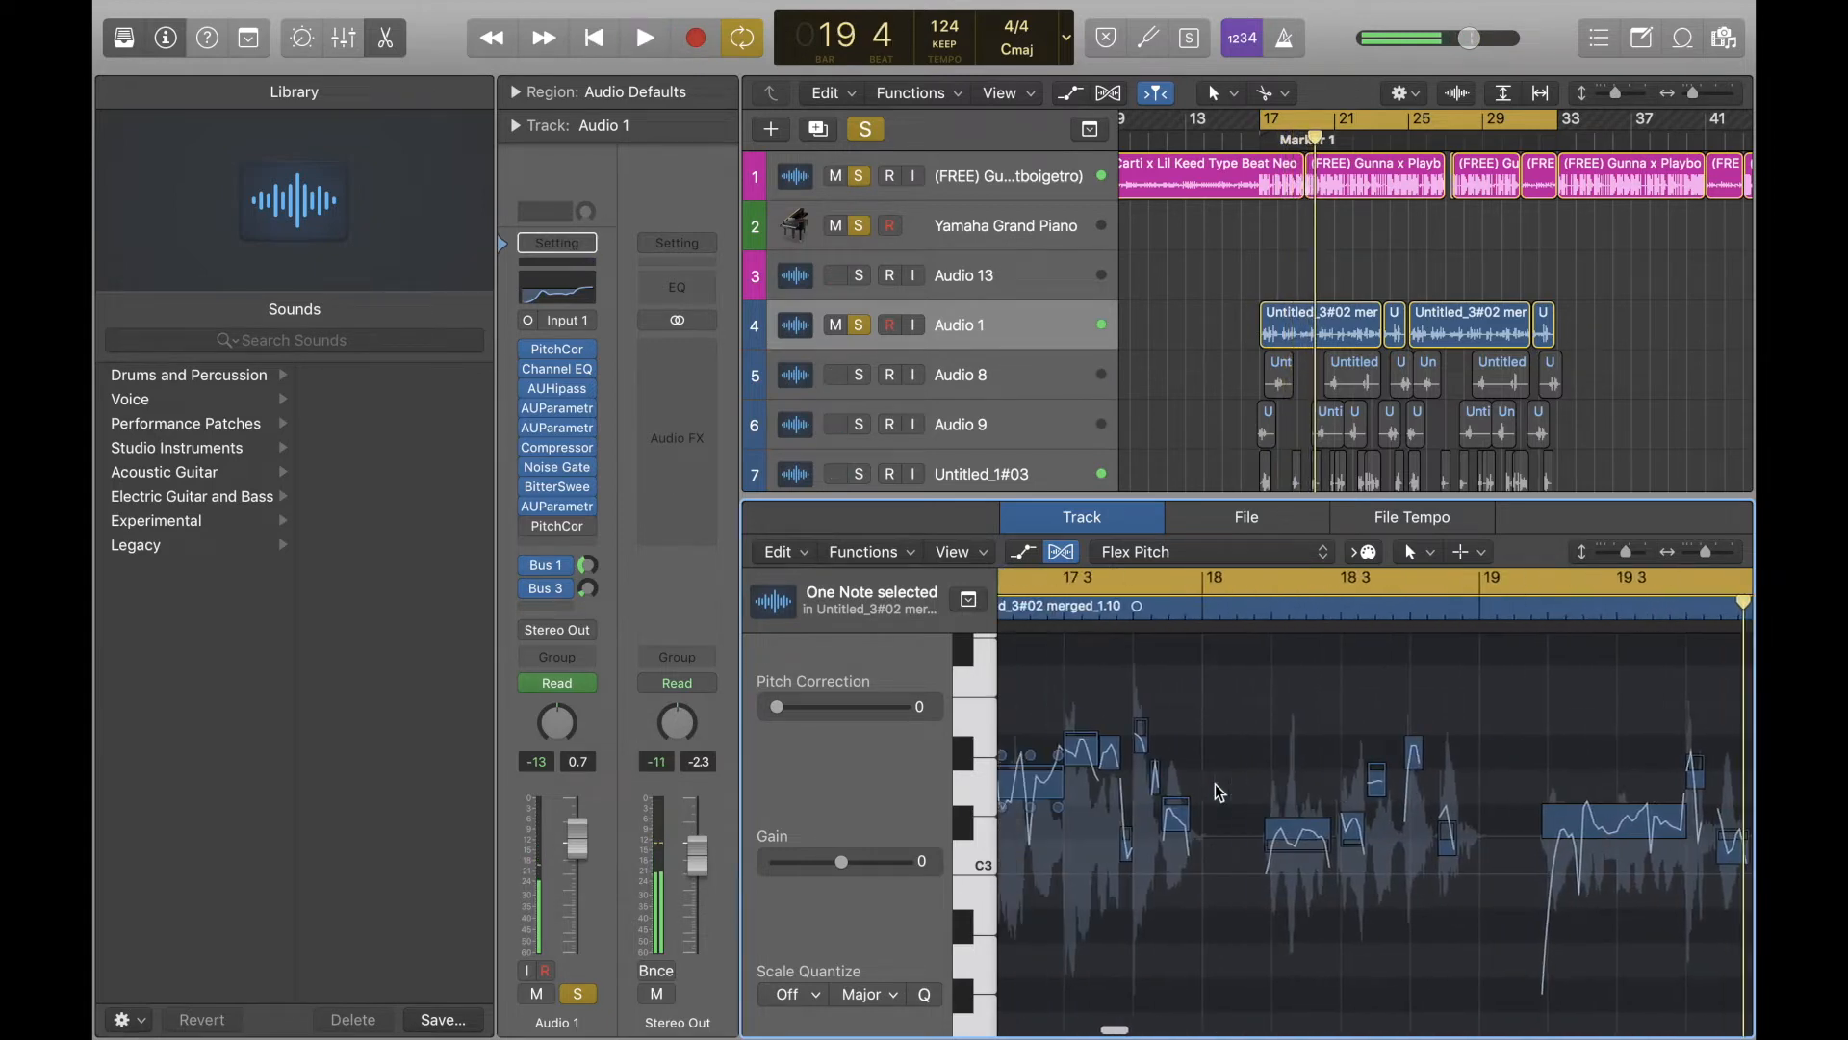
# Set the cycle range to bars 19 to 20 and listen to the looped vocal phrase
pyautogui.hscroll(5, 1214, 784)
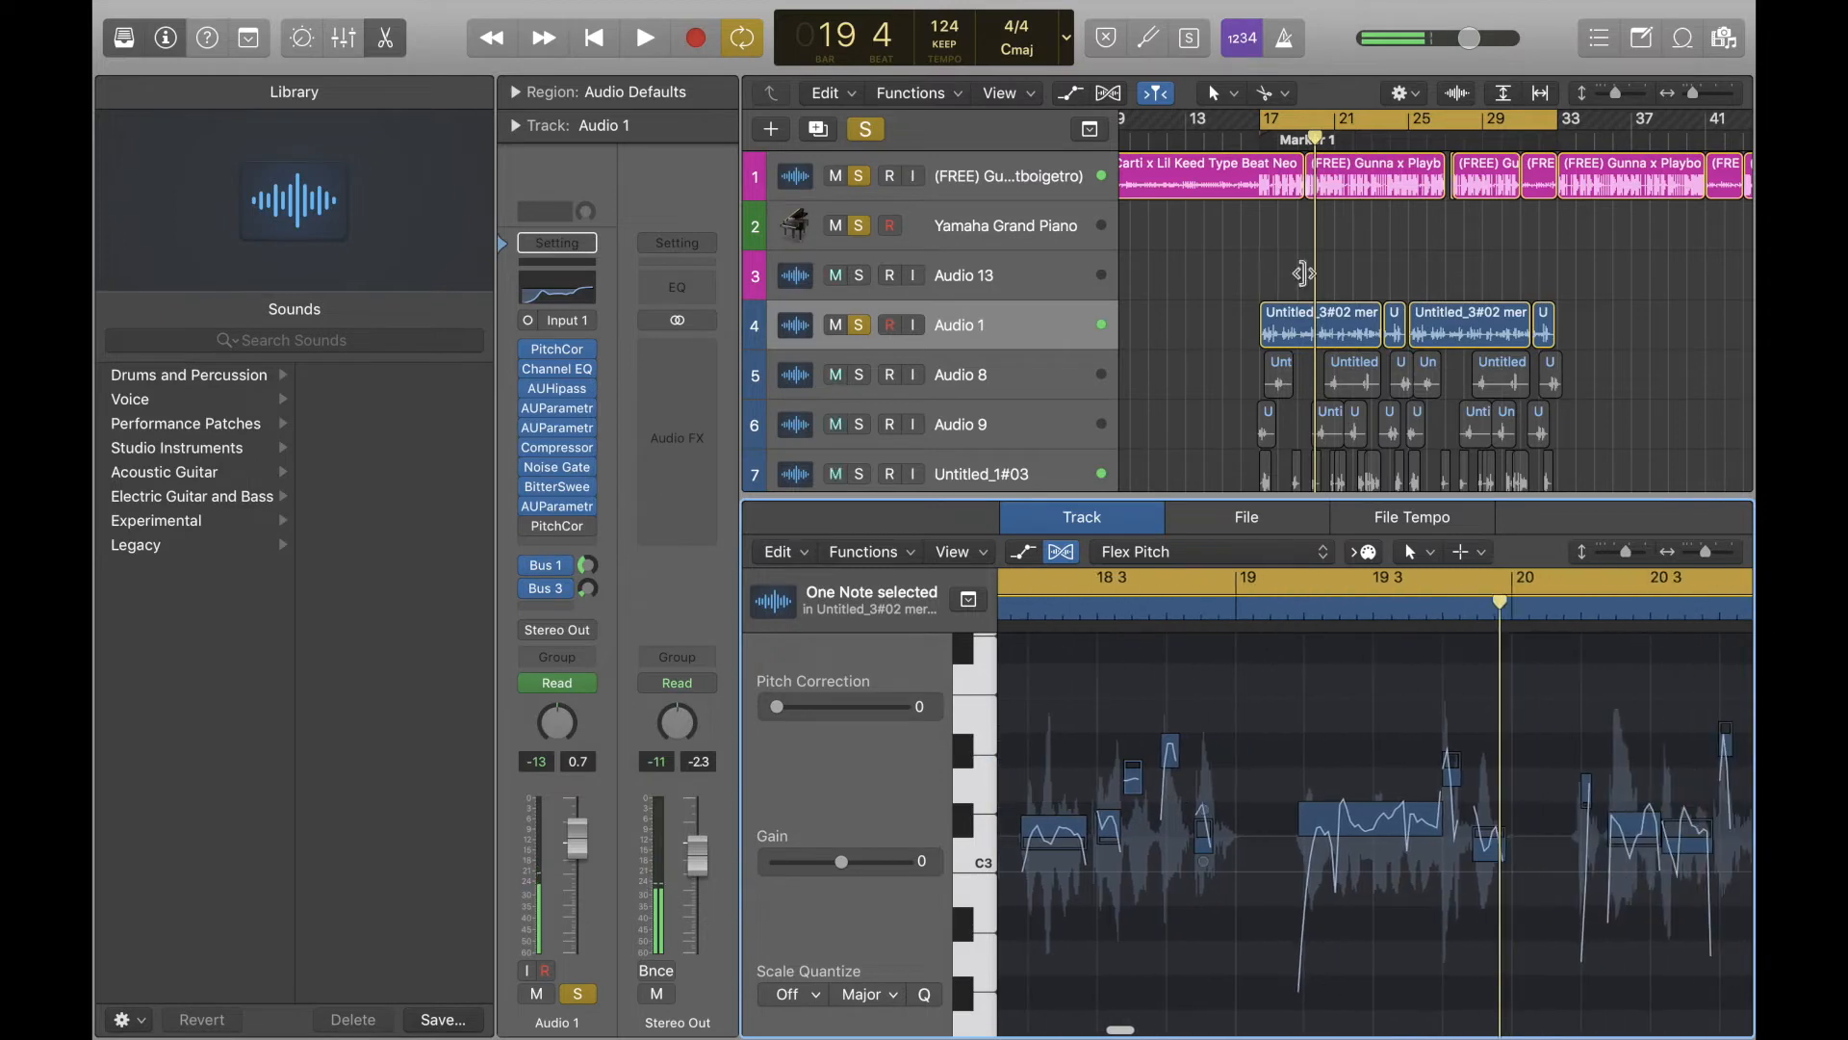
pyautogui.moveTo(1243, 585); pyautogui.dragTo(1508, 584)
pyautogui.press('space')
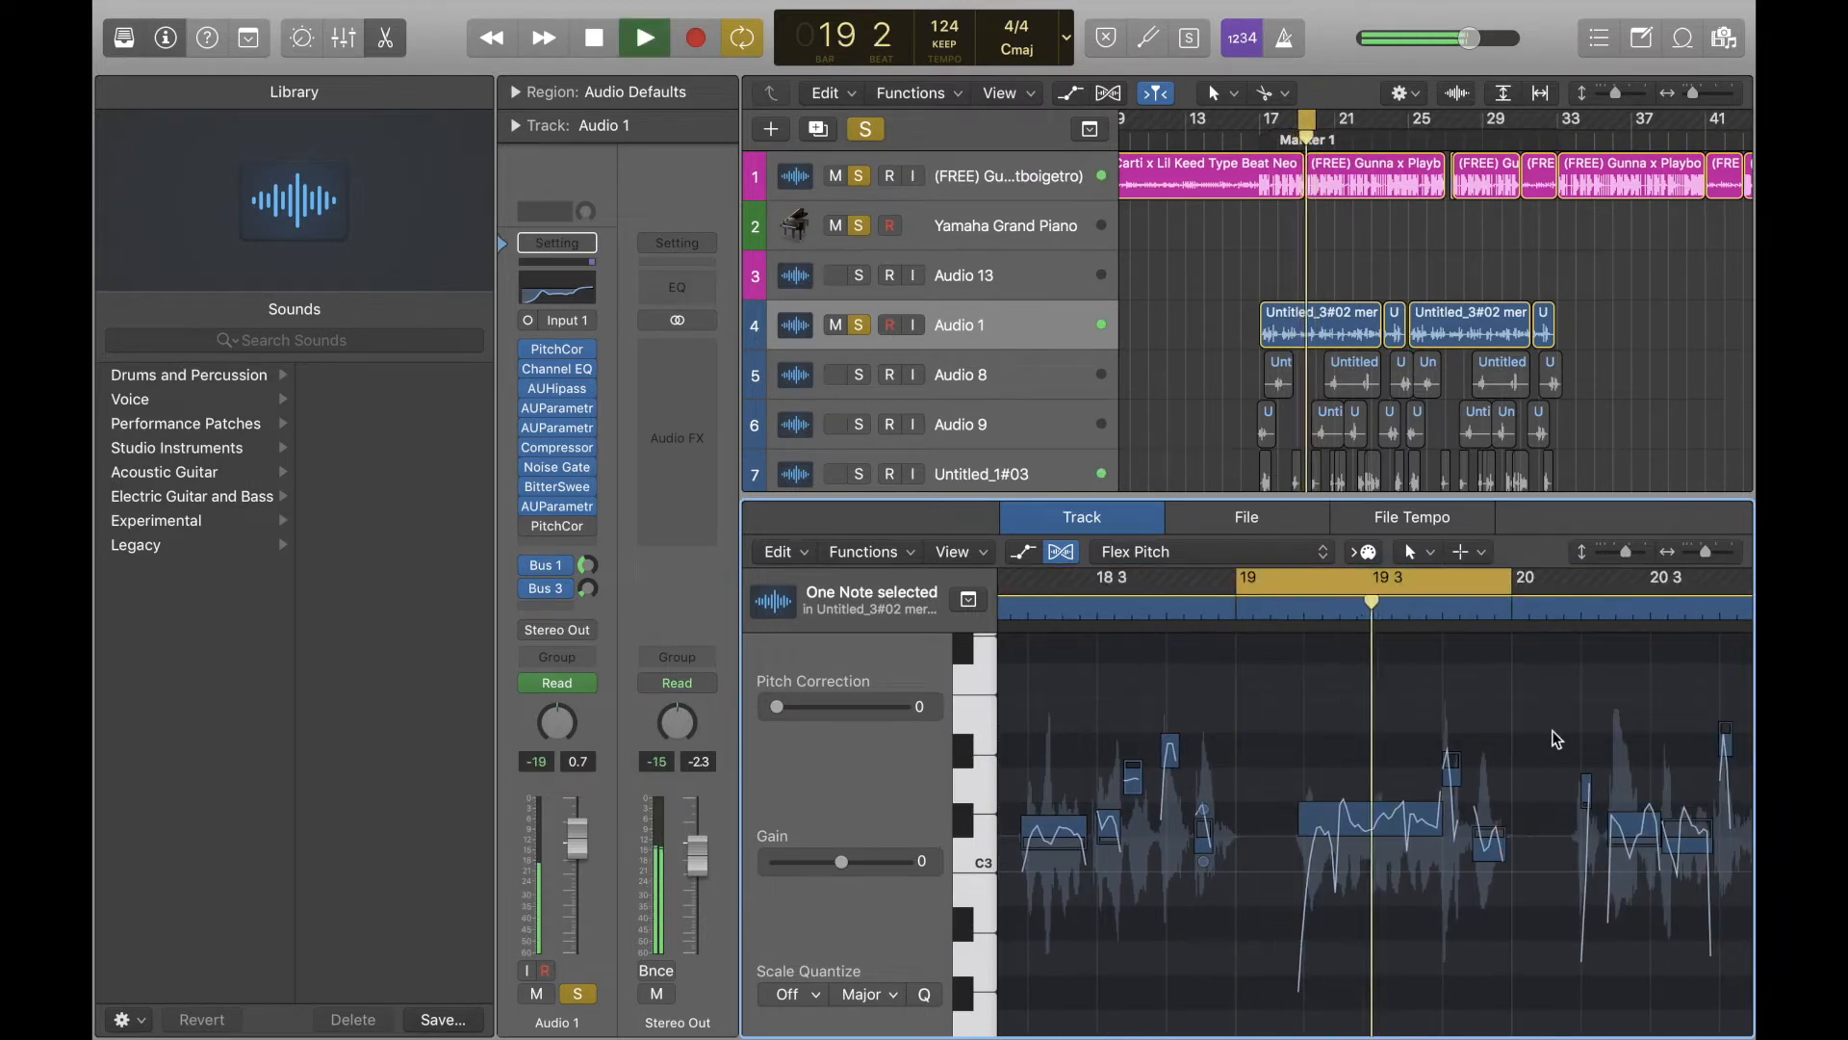
pyautogui.press('space')
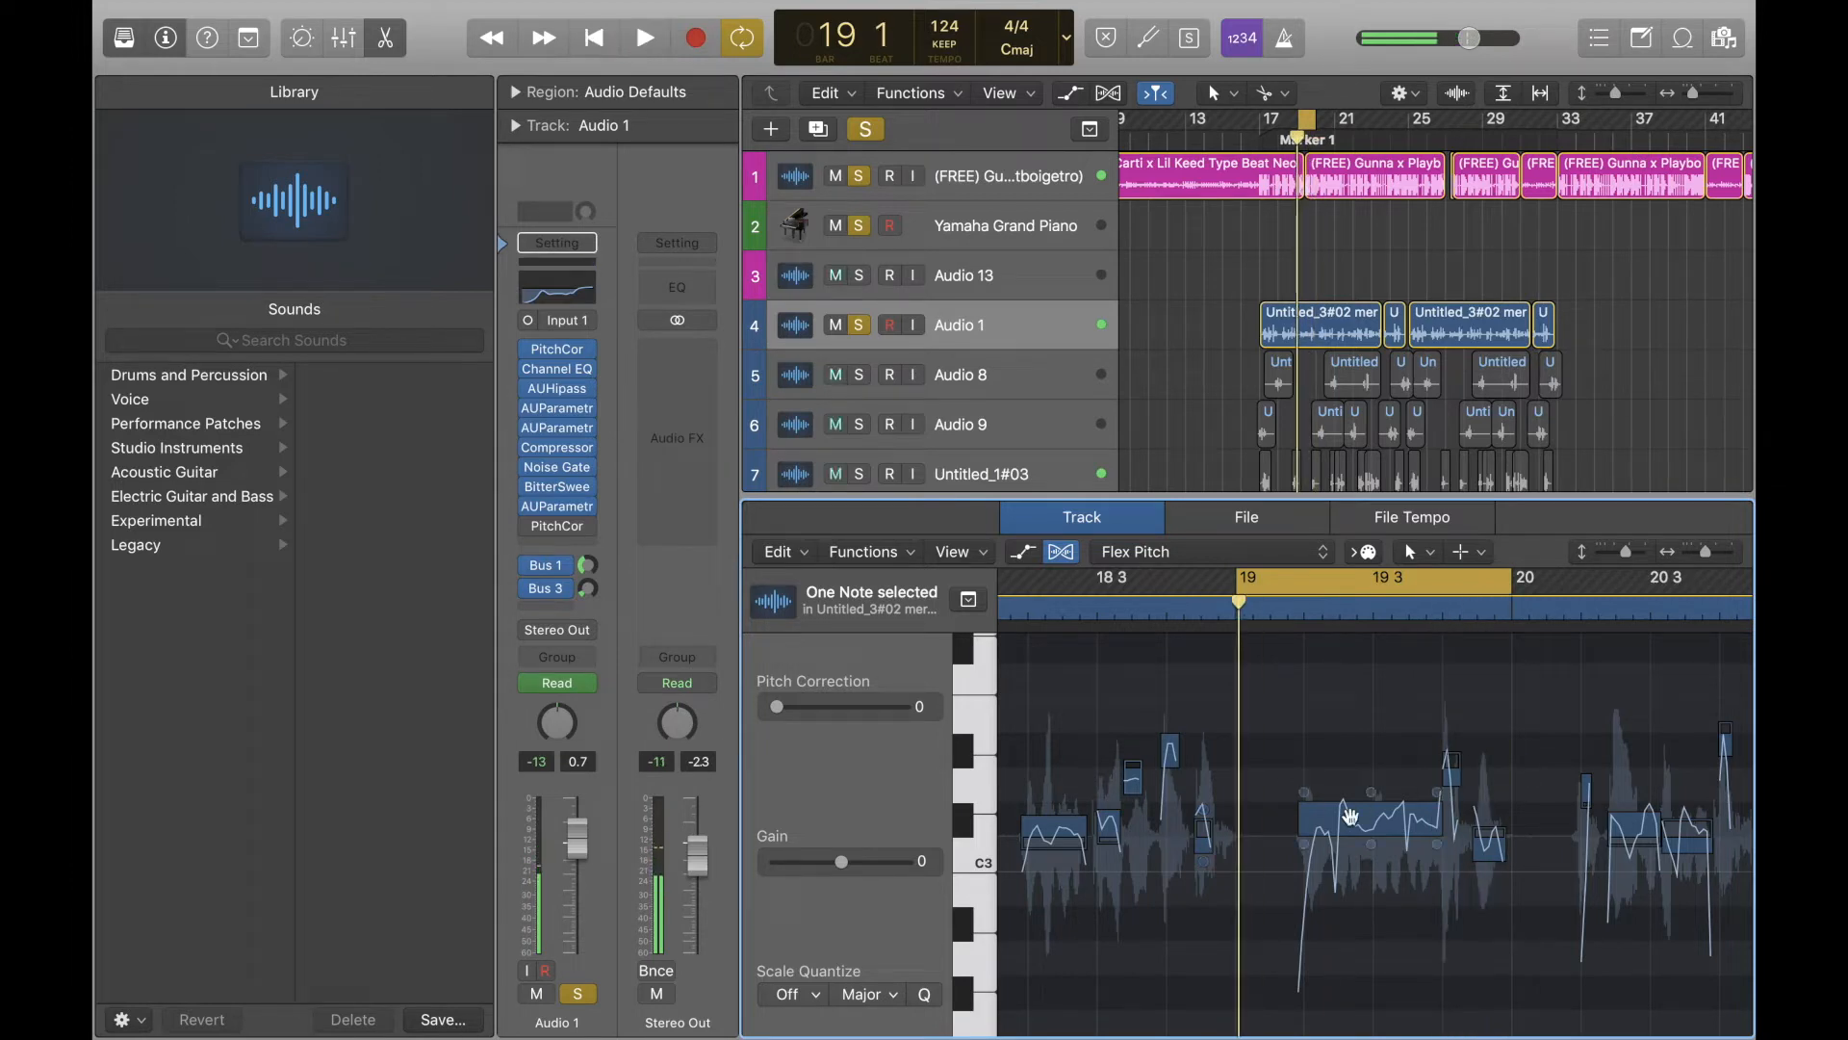
# Try lowering the long vocal note in bar 19 to C3 and listen to the loop
pyautogui.scroll(-4, 1340, 825)
pyautogui.scroll(4, 1340, 825)
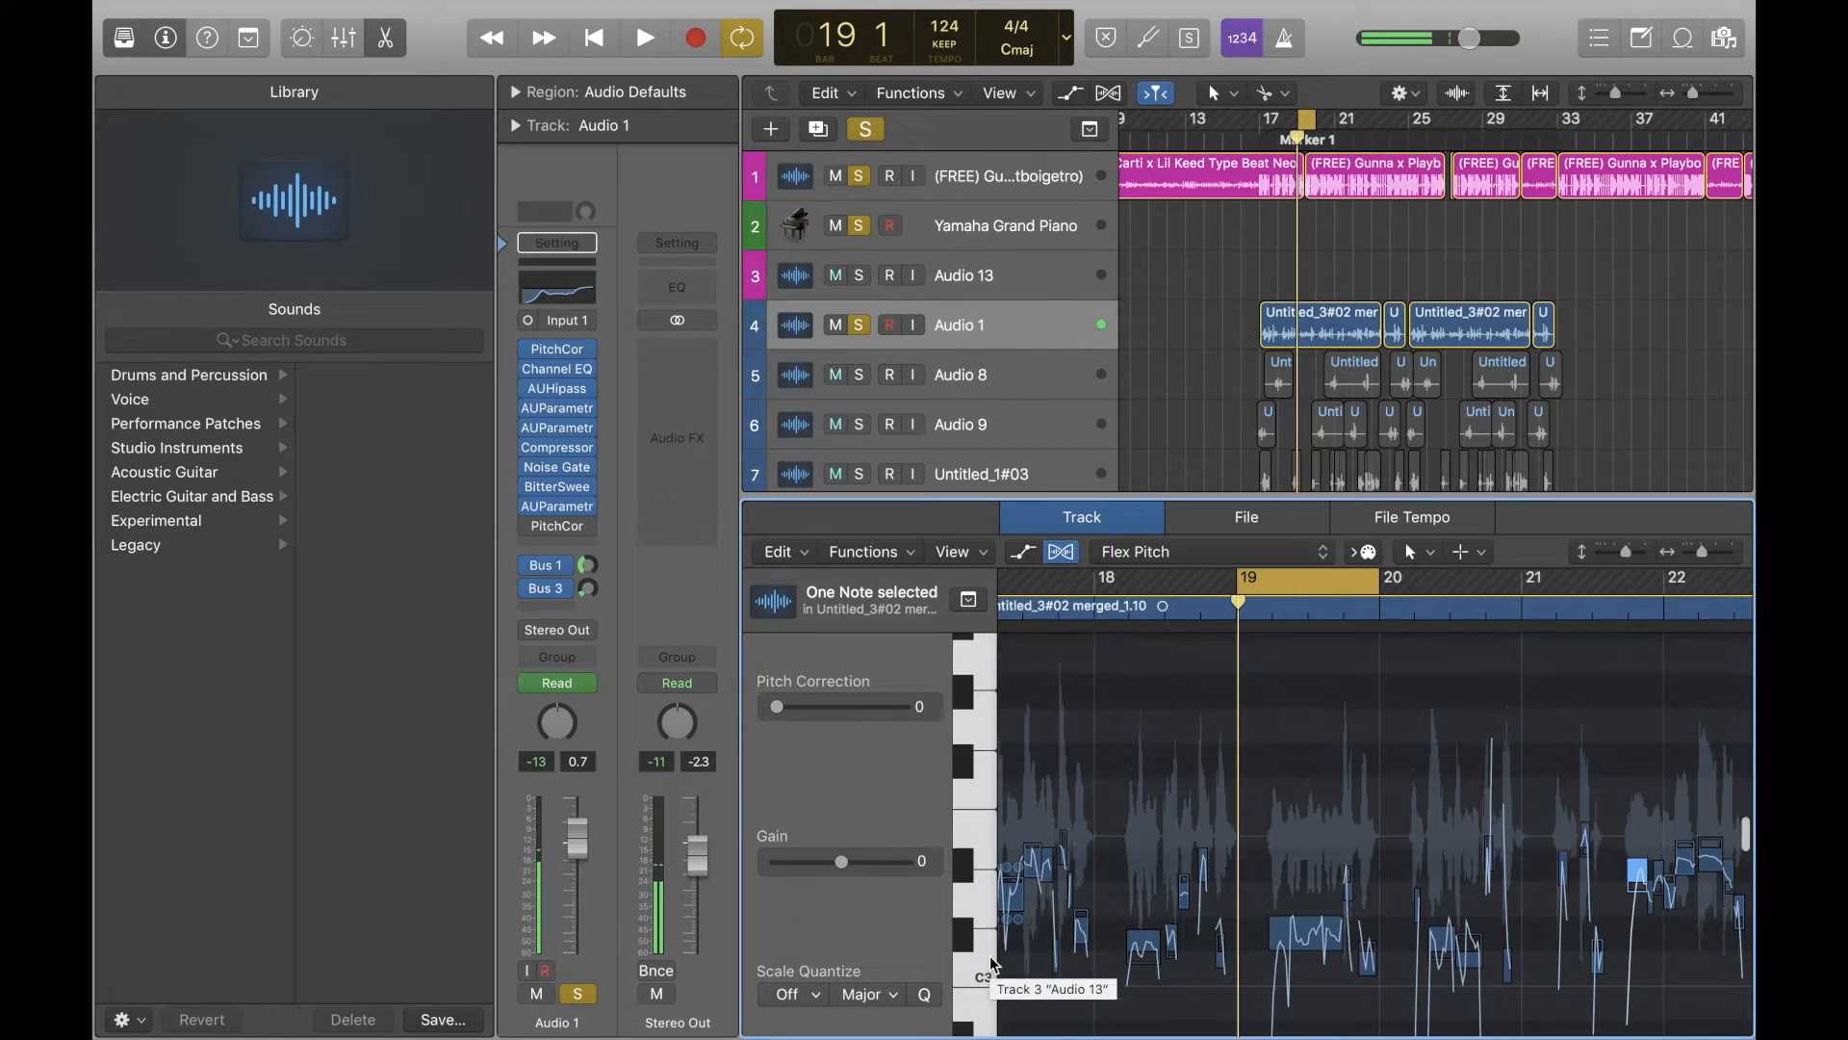
pyautogui.scroll(-3, 1361, 941)
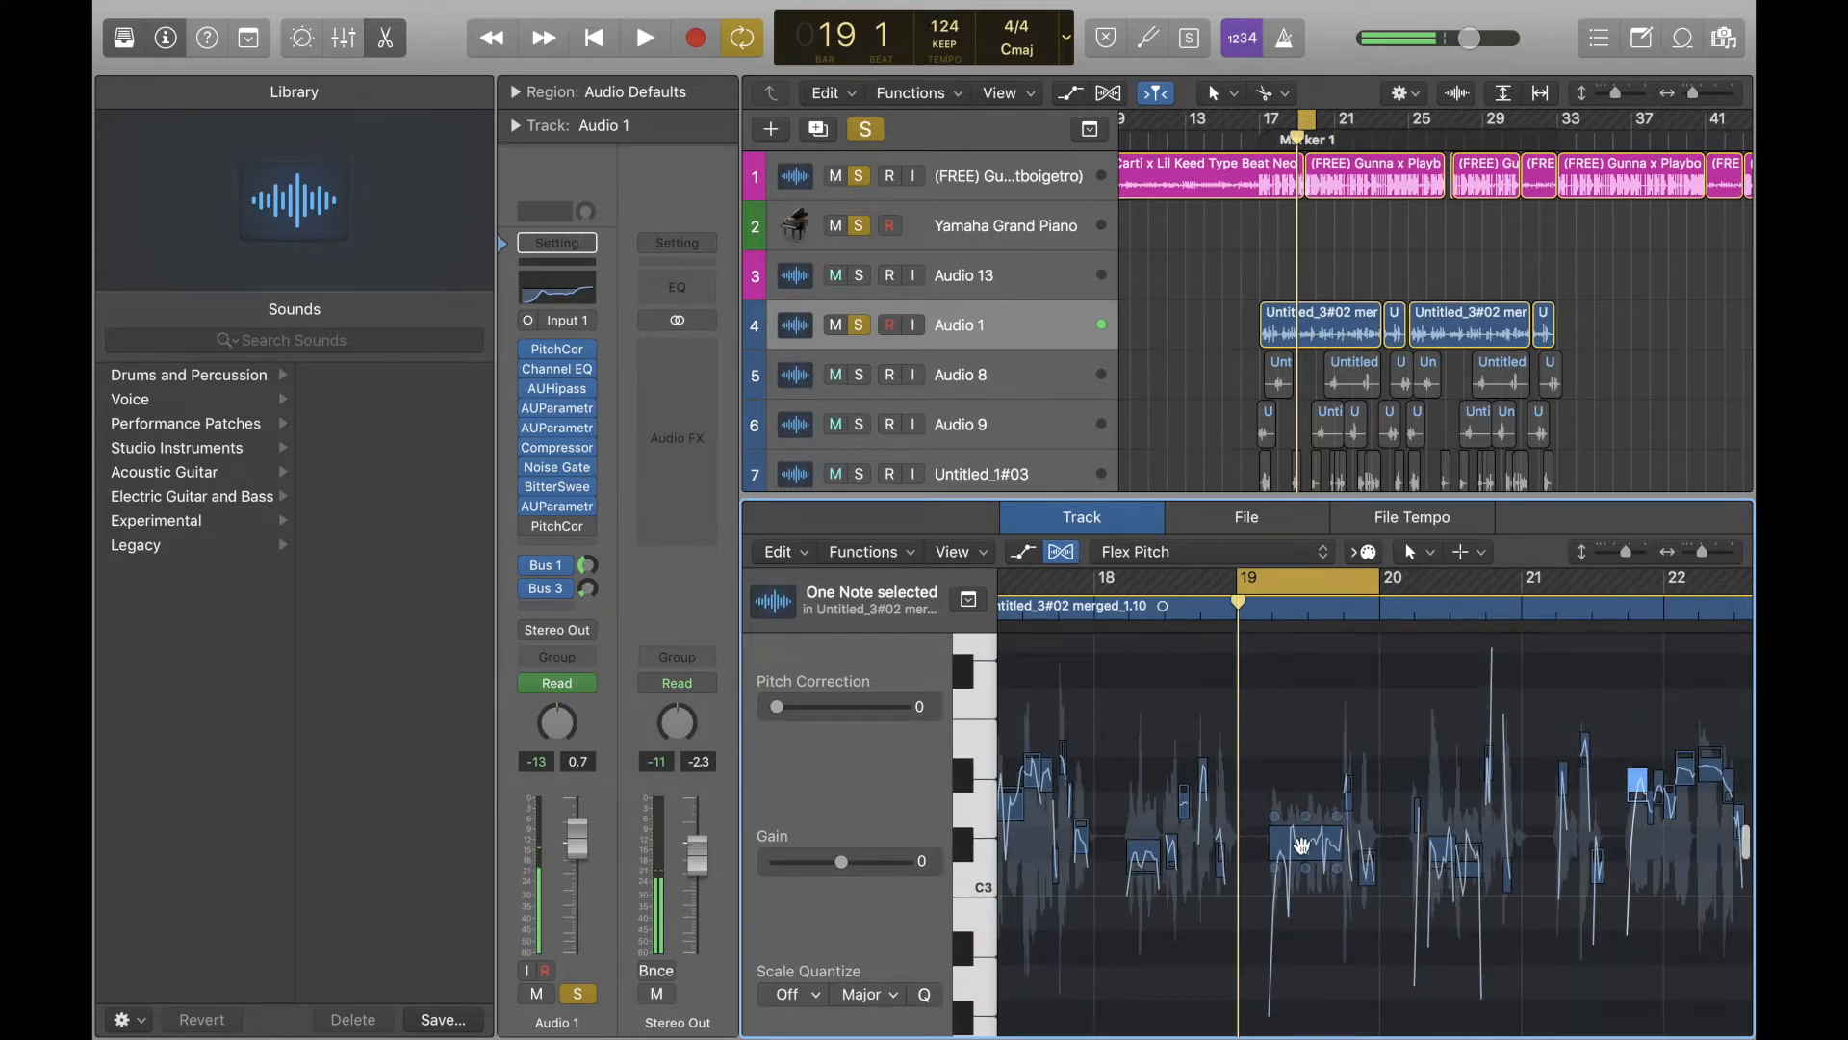
pyautogui.moveTo(1303, 849); pyautogui.dragTo(1306, 887)
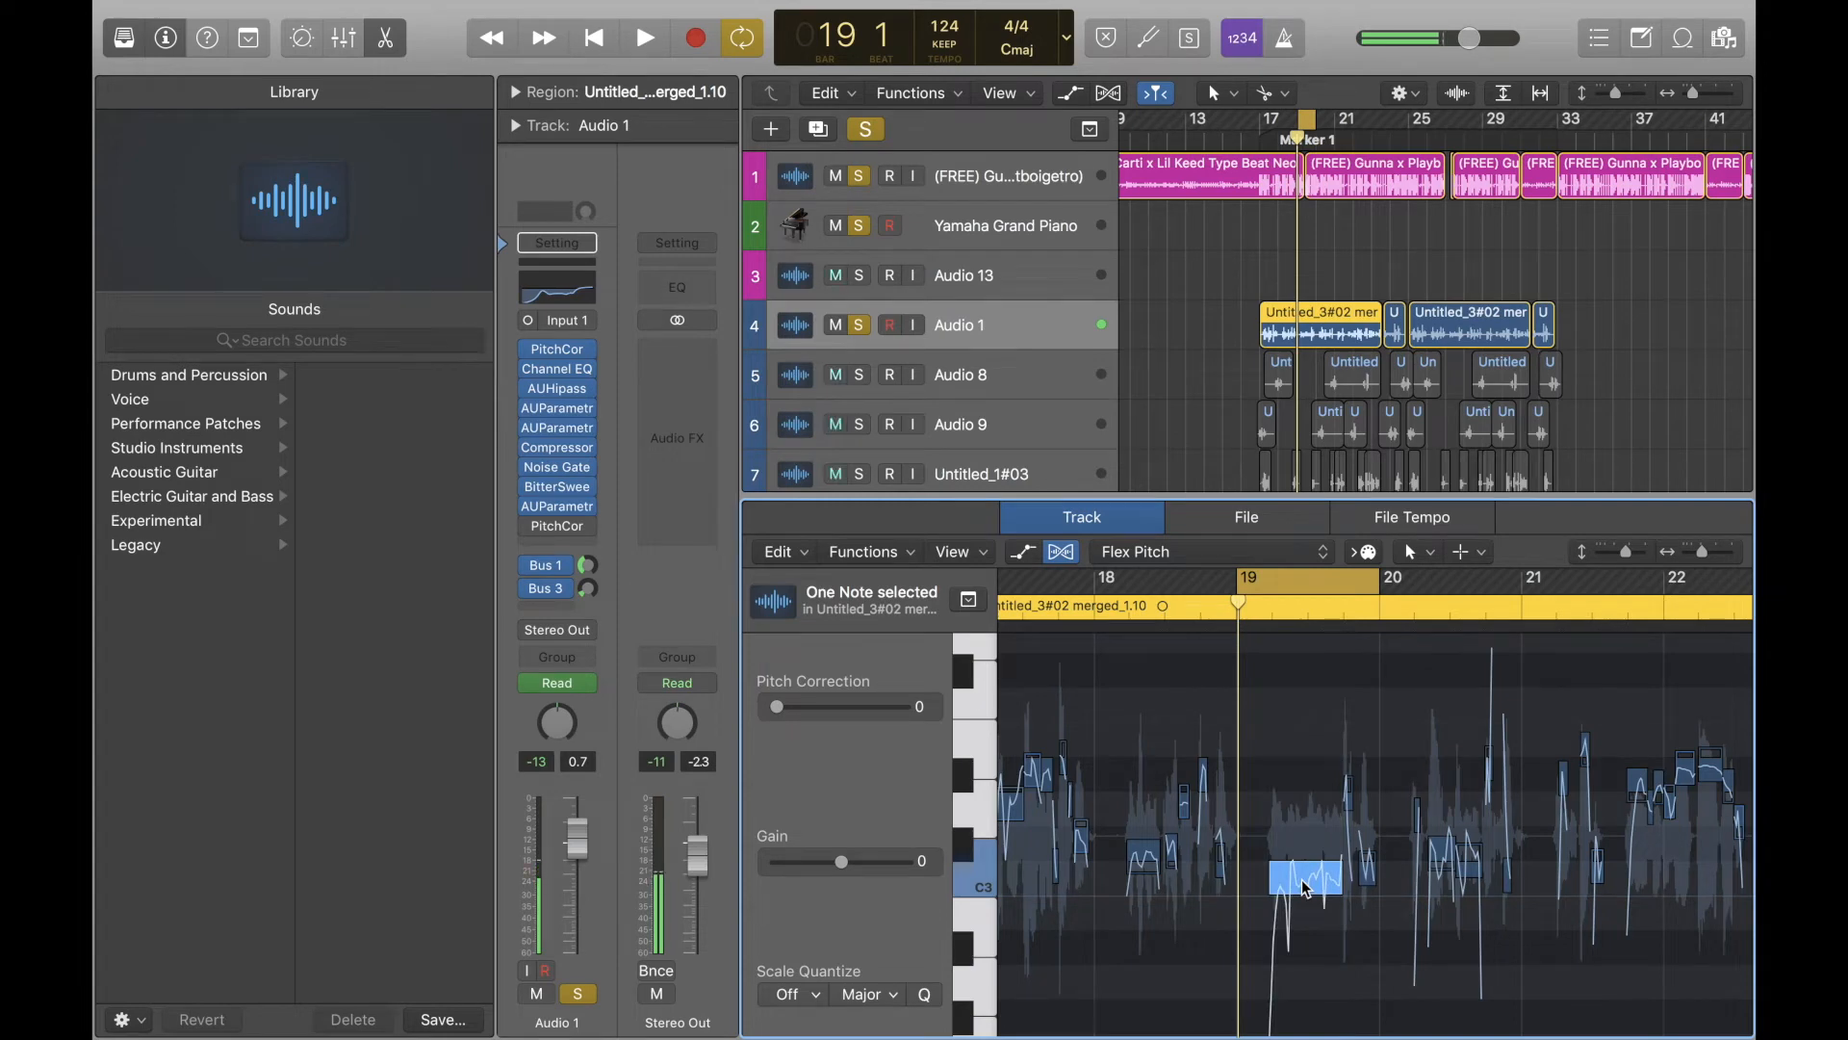
pyautogui.press('space')
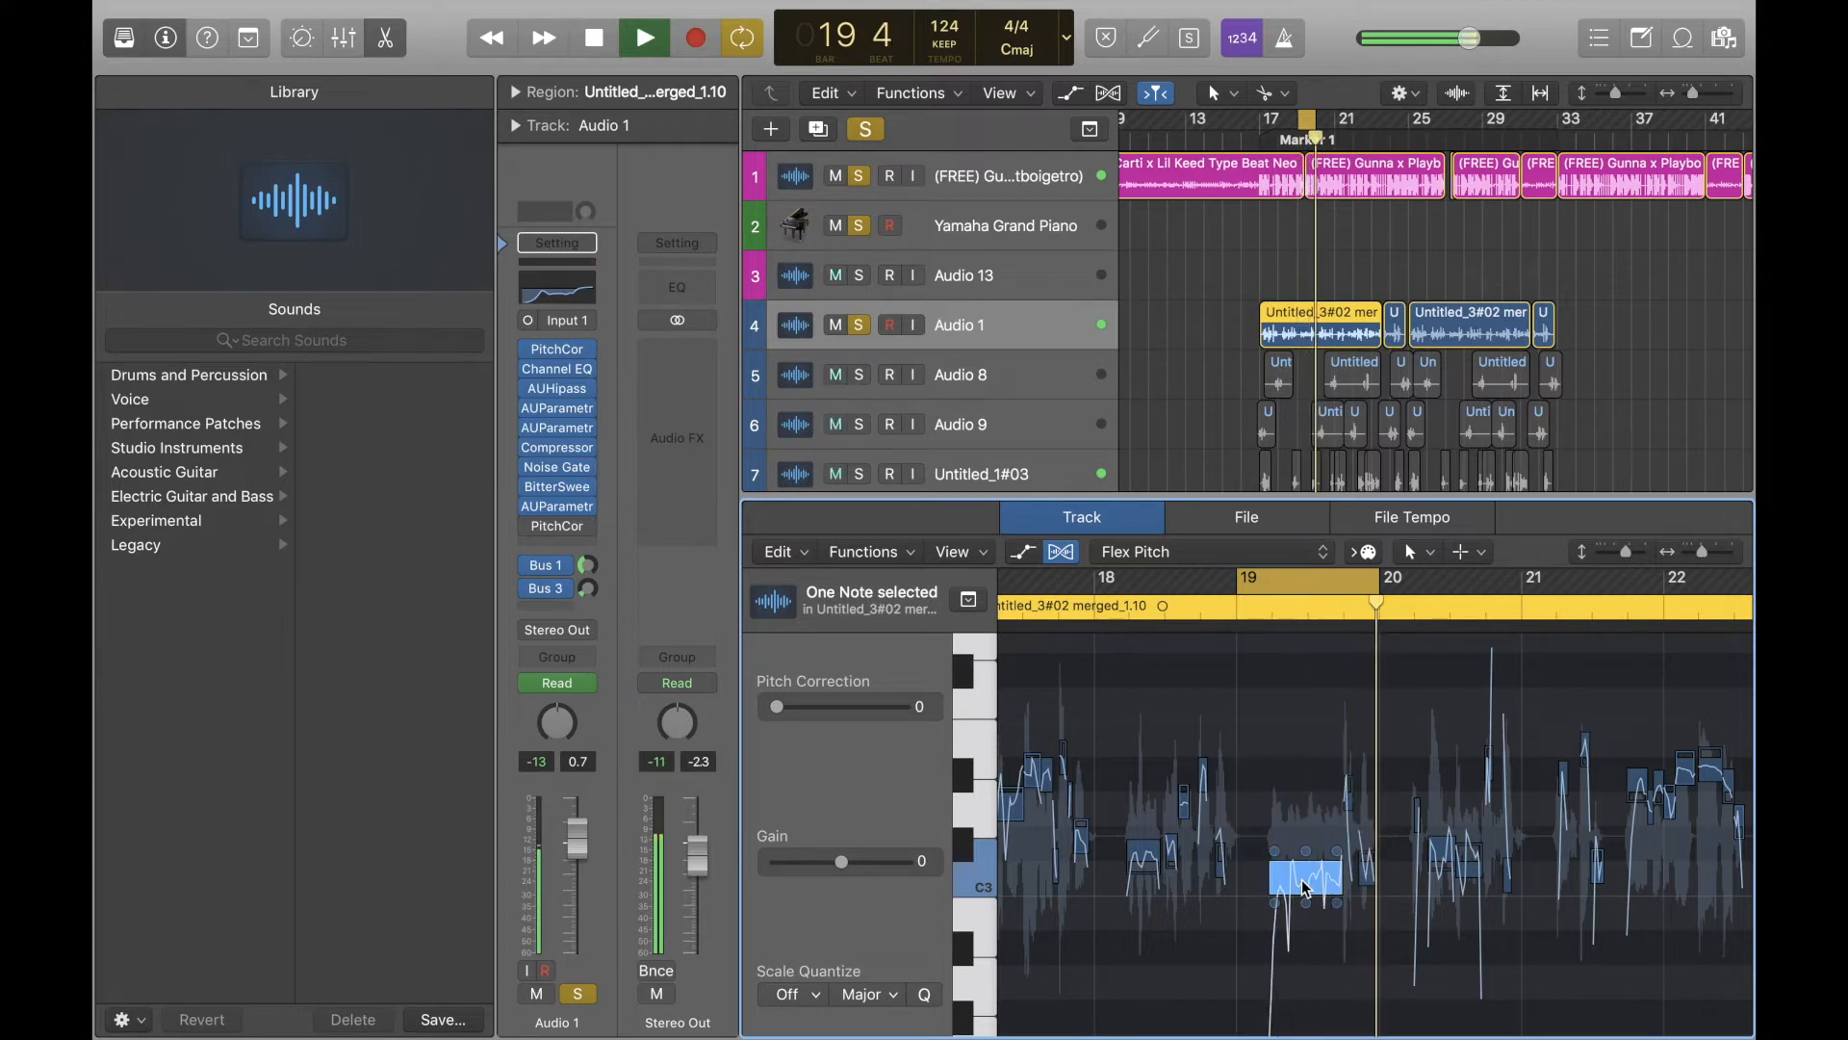
pyautogui.press('space')
# Return the long note in bar 19 to C#3 and listen to the loop again
pyautogui.click(1301, 871)
pyautogui.moveTo(1301, 871); pyautogui.dragTo(1304, 835)
pyautogui.press('space')
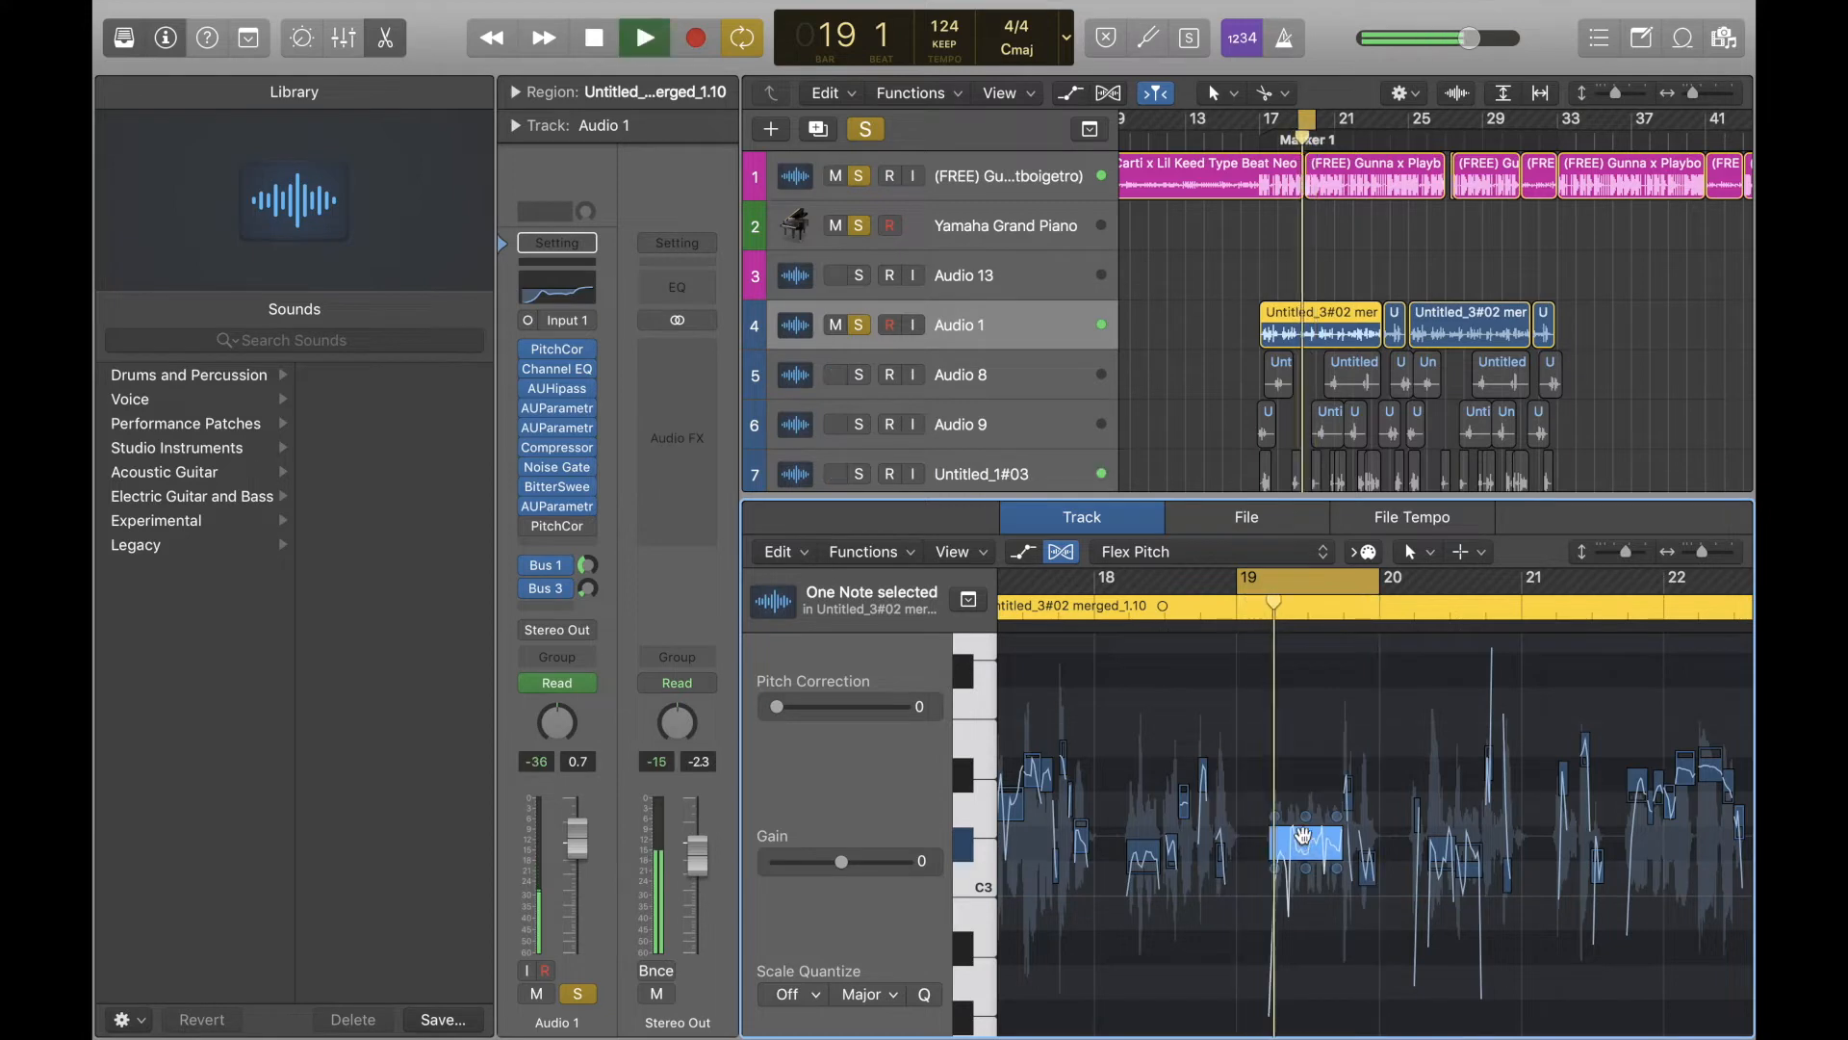
pyautogui.scroll(3, 1303, 835)
pyautogui.press('space')
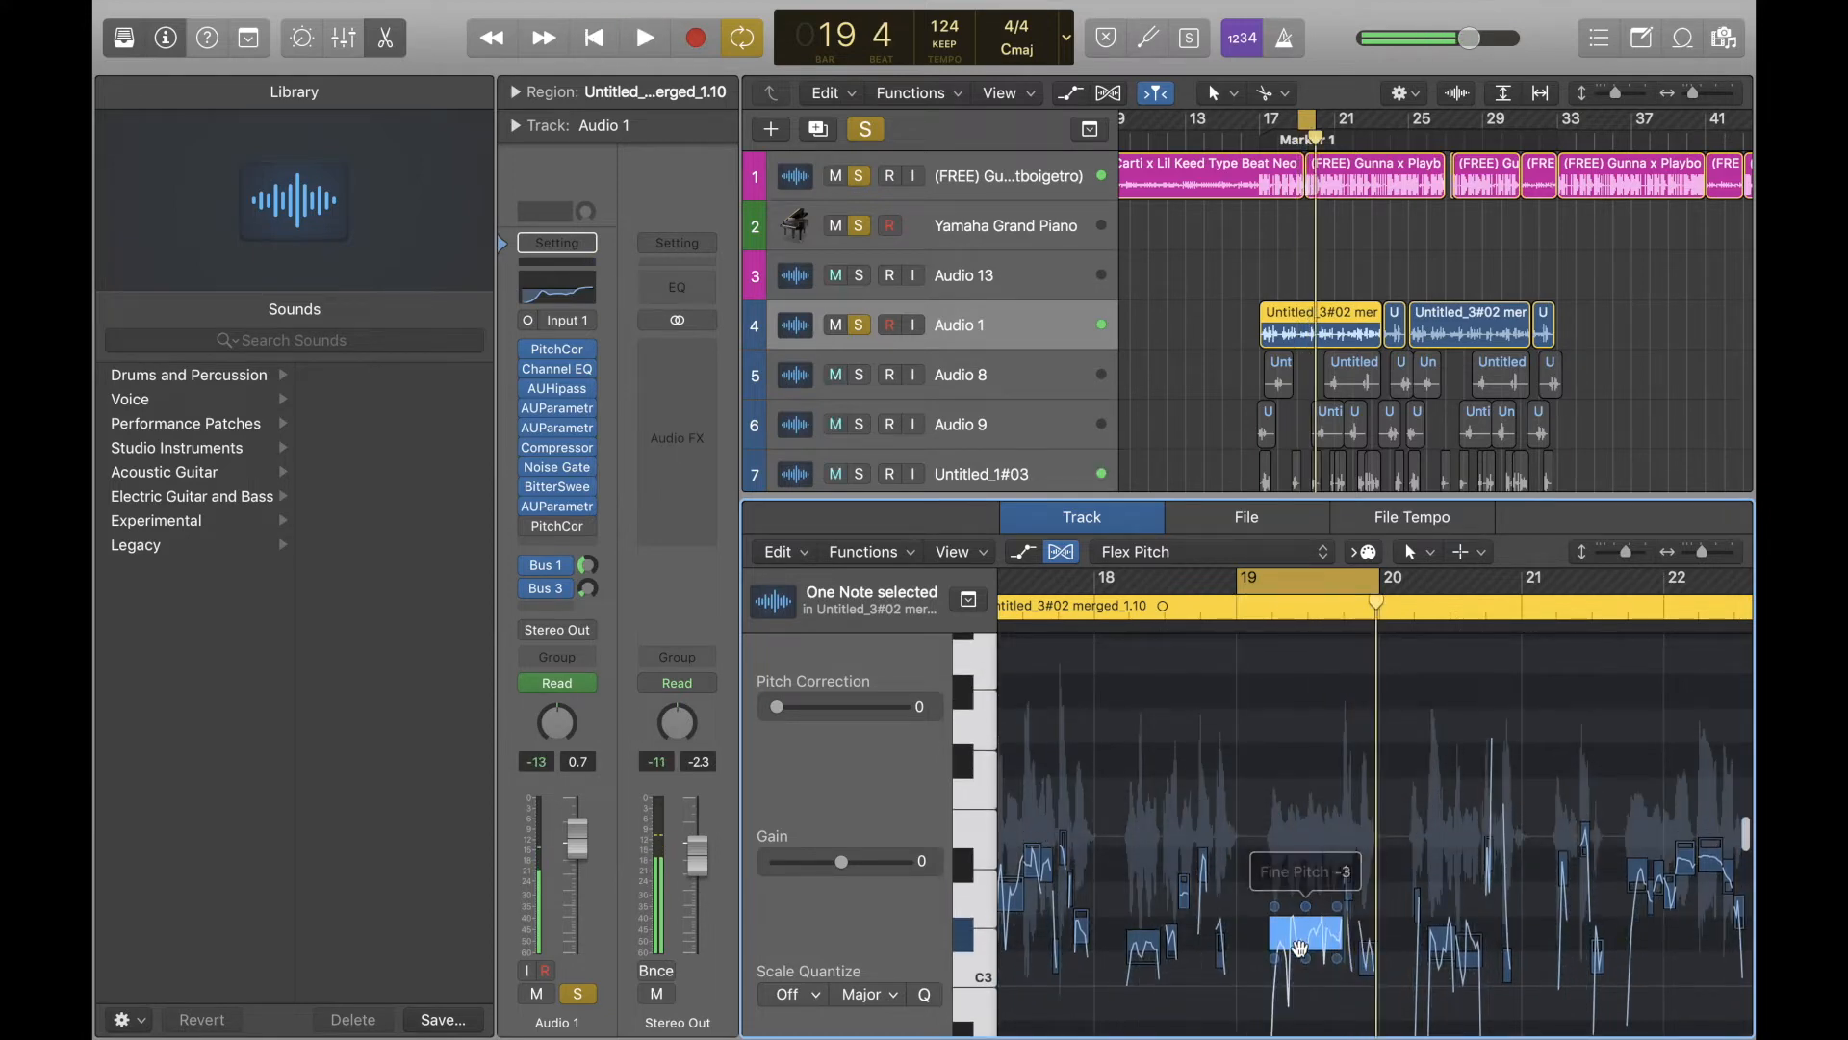
# Try raising the long note in bar 19 to G#3, listen to the loop, and move the note back to C#3
pyautogui.click(1309, 869)
pyautogui.moveTo(1309, 869); pyautogui.dragTo(1325, 689)
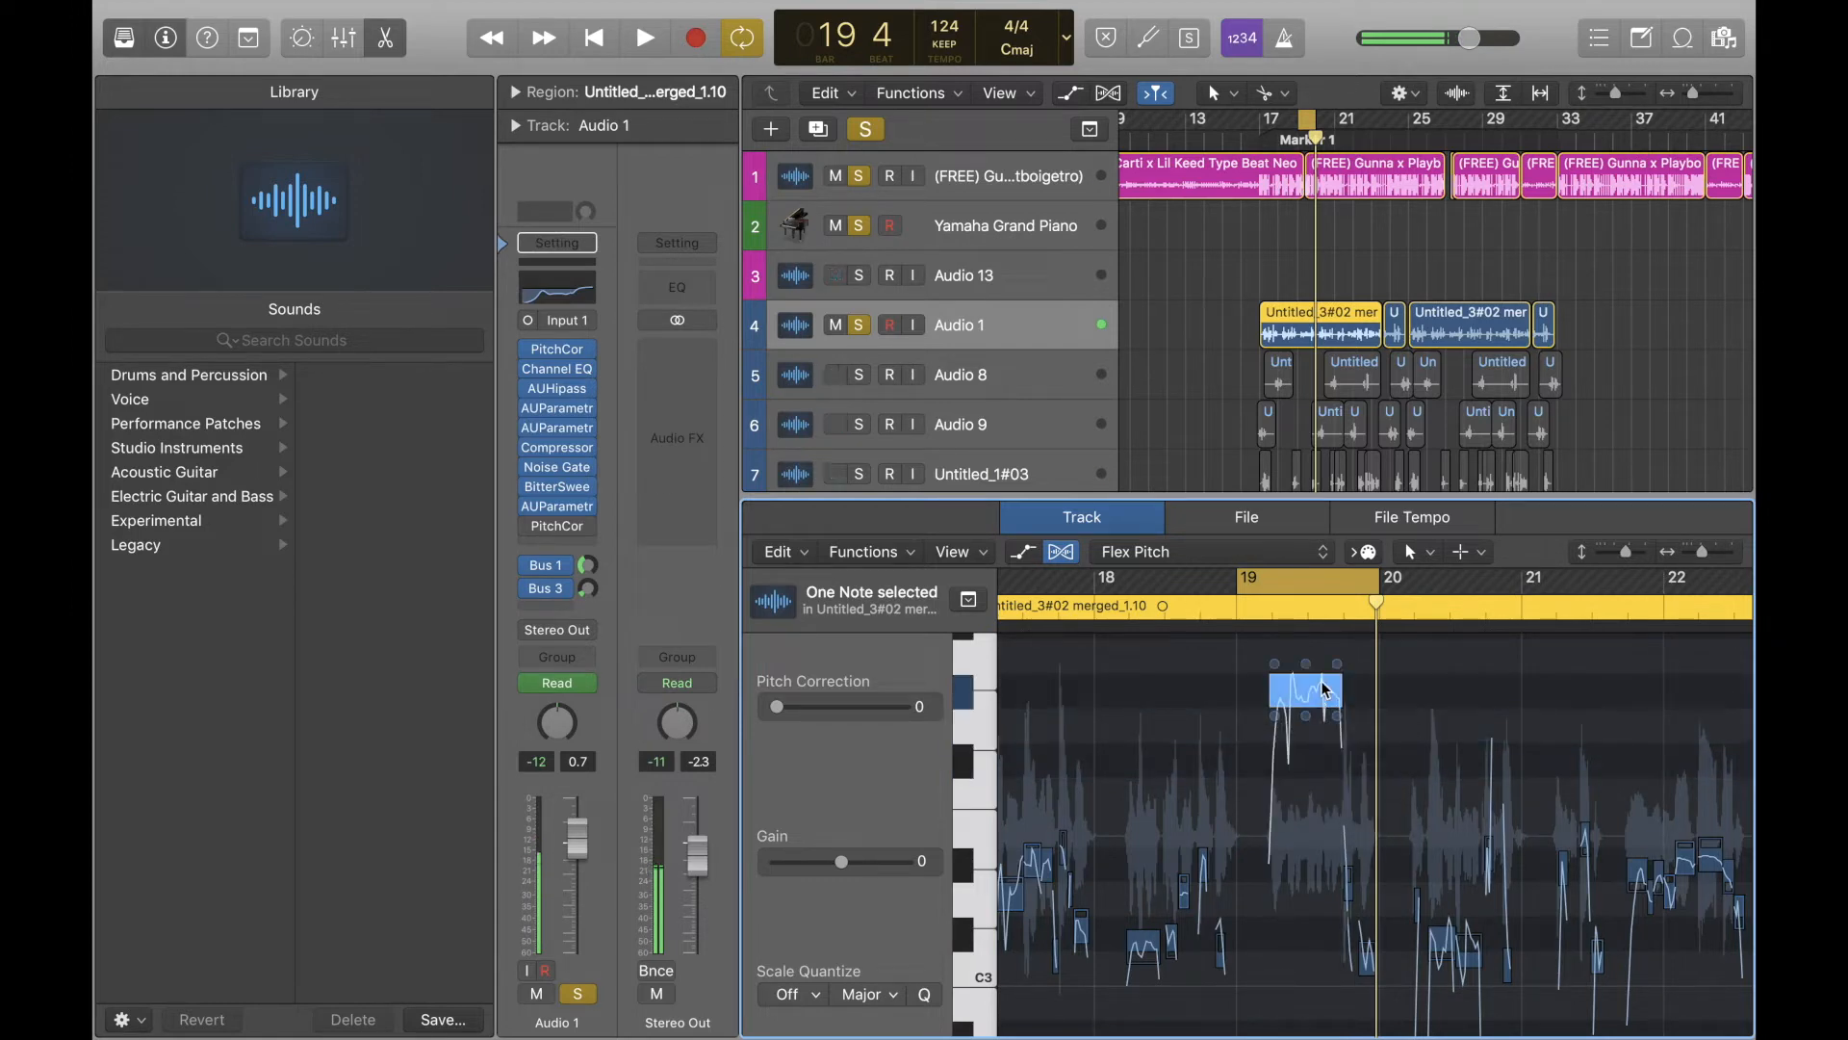
pyautogui.press('space')
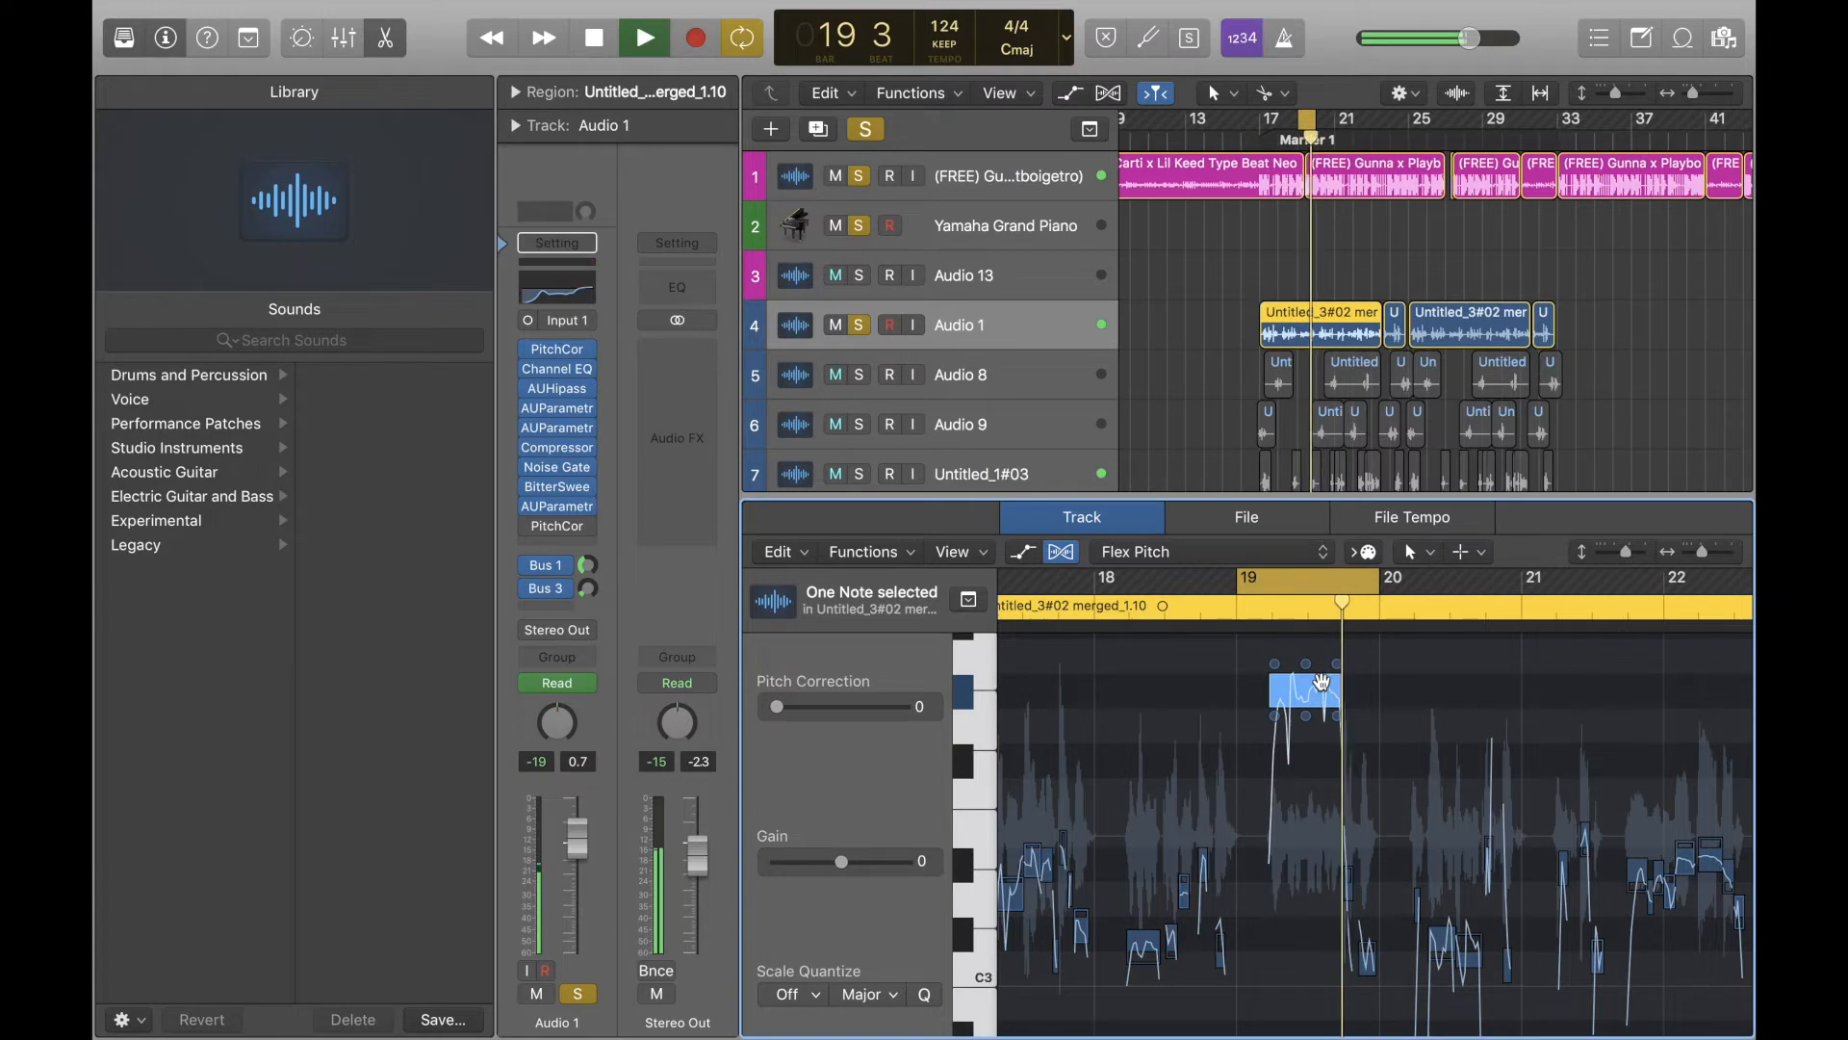
pyautogui.press('space')
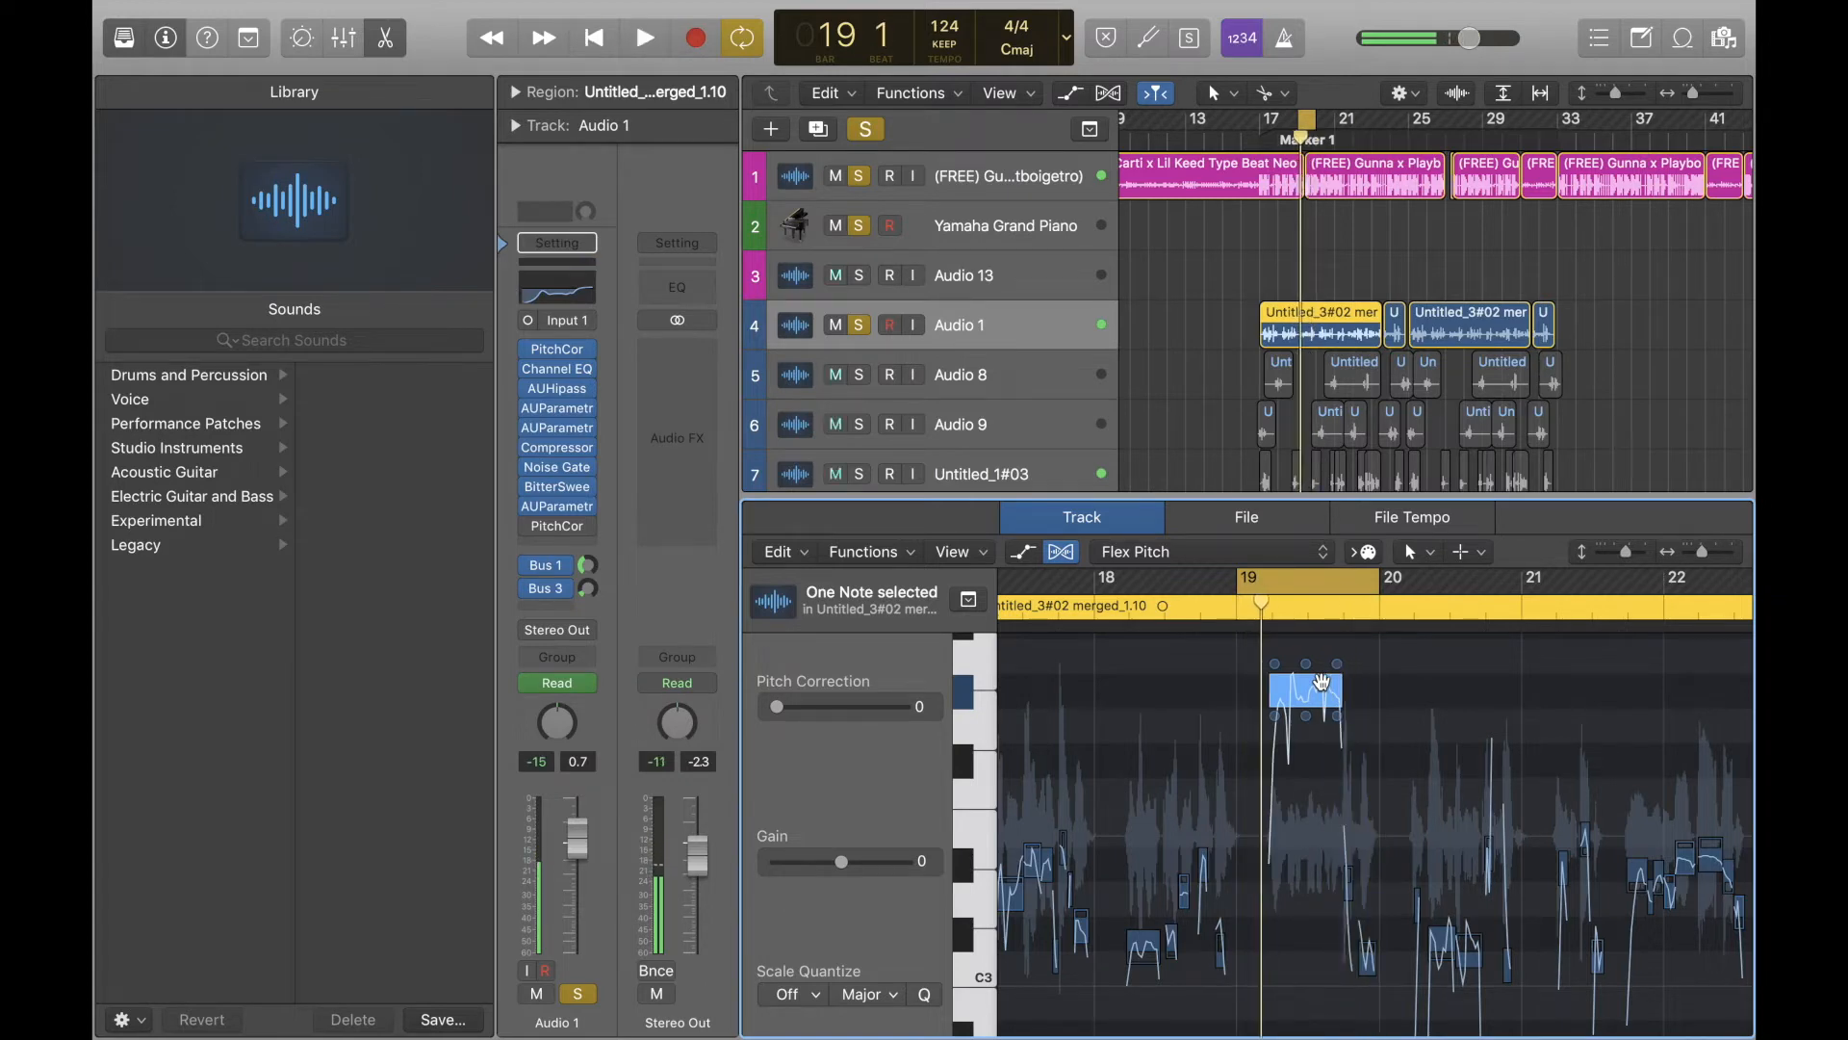
pyautogui.moveTo(1294, 693); pyautogui.dragTo(1299, 951)
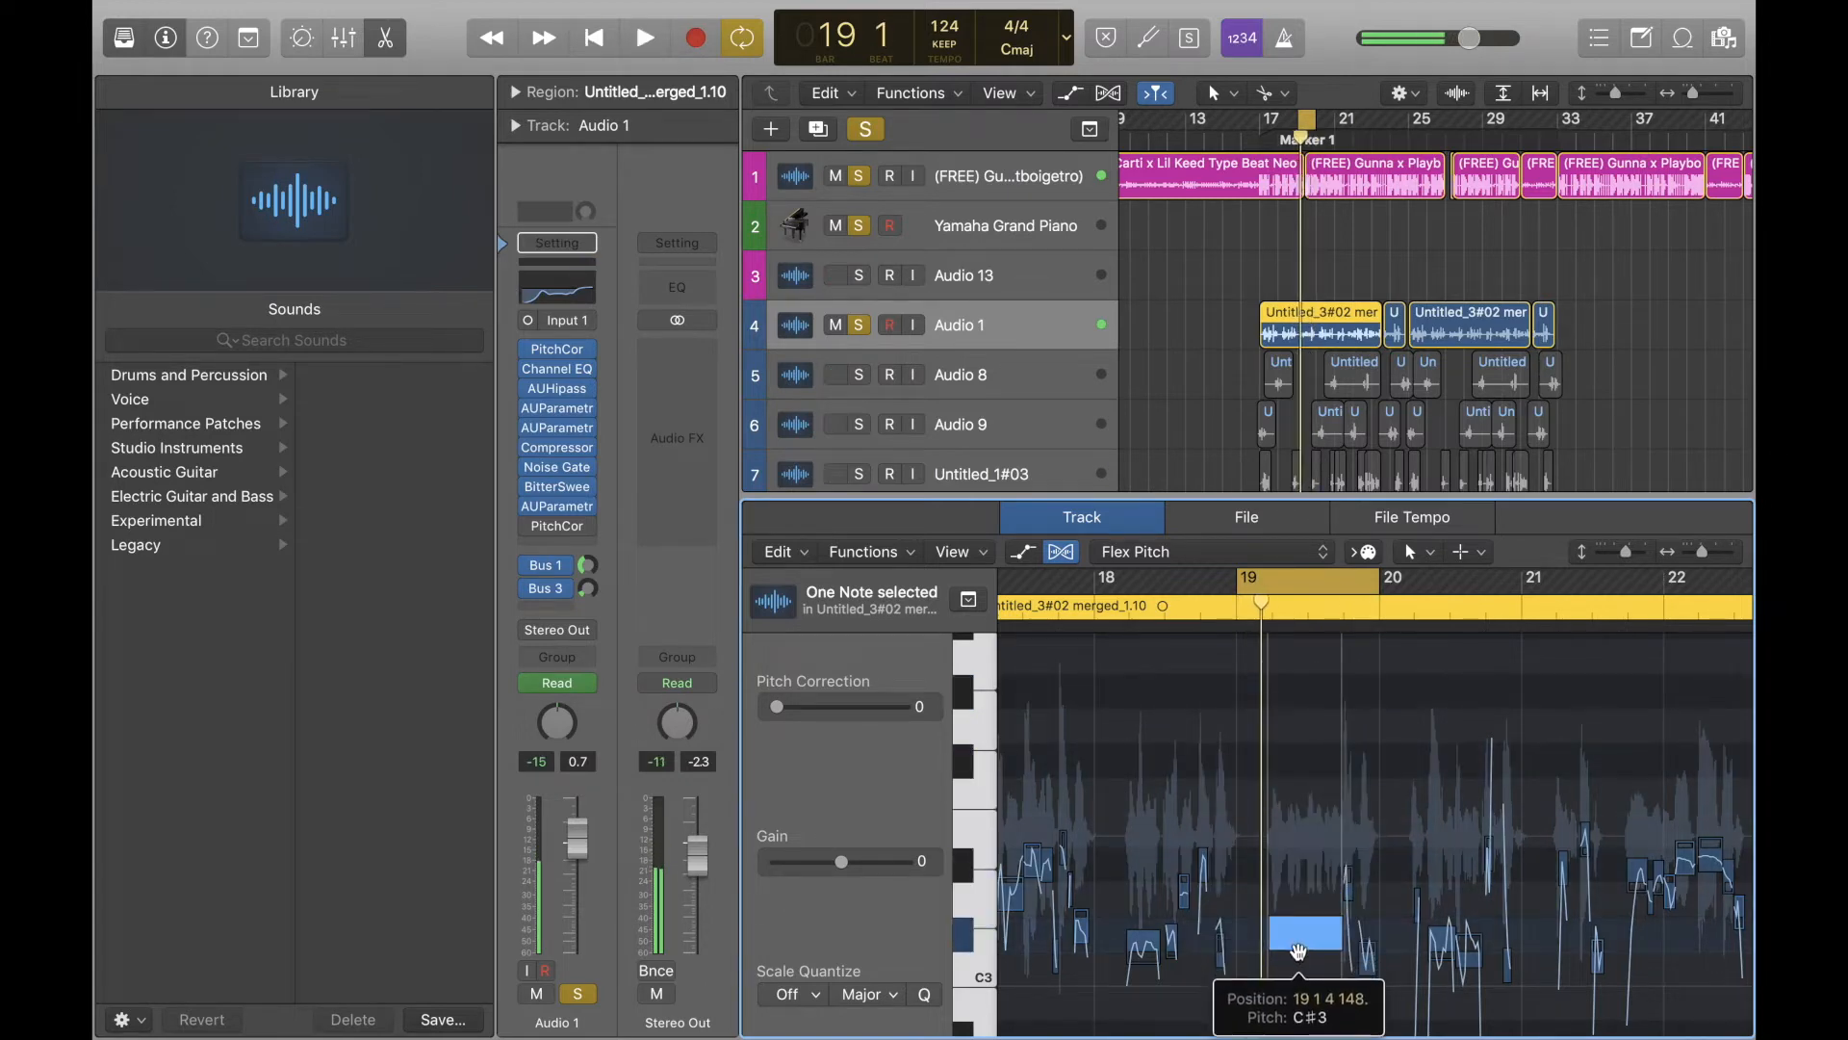
# Bend the start of the long C#3 note in bar 19 downward with its starting Pitch Drift handle and play the loop
pyautogui.scroll(-3, 1299, 951)
pyautogui.press('super+Right')
pyautogui.press('super+Right')
pyautogui.press('super+Right')
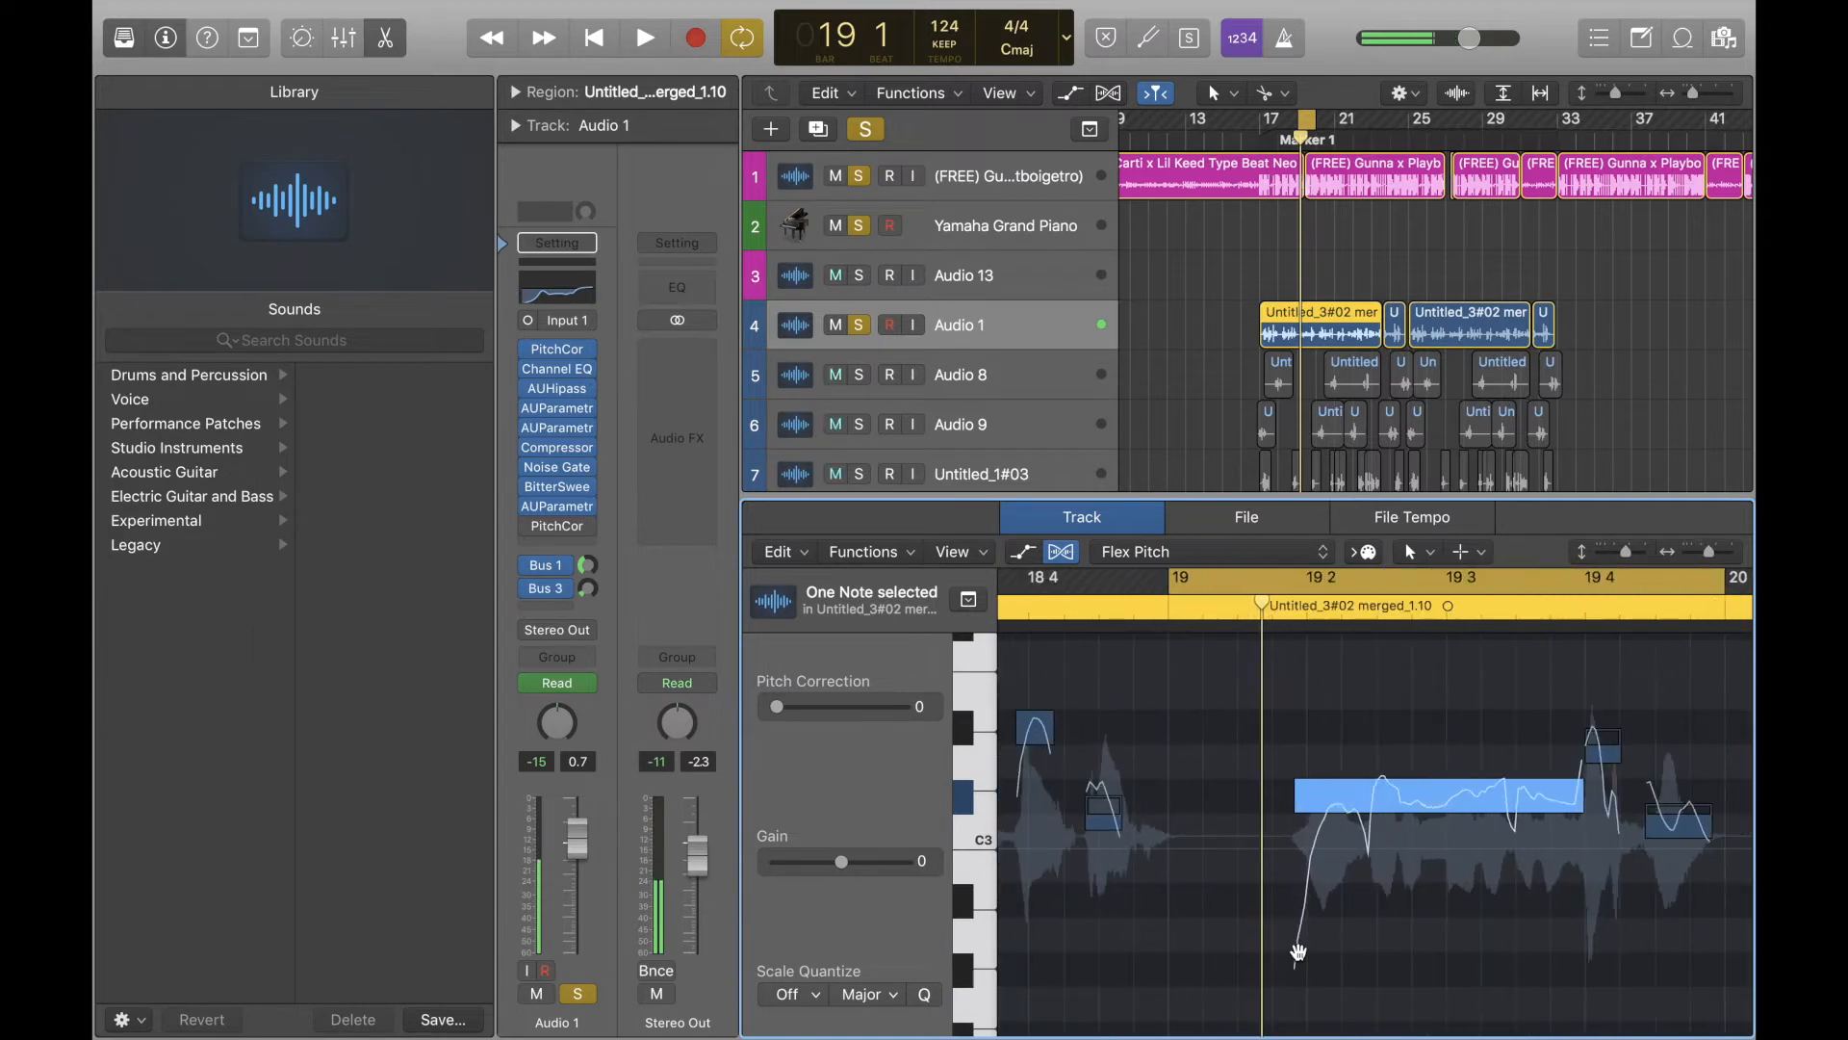
pyautogui.hscroll(3, 1299, 951)
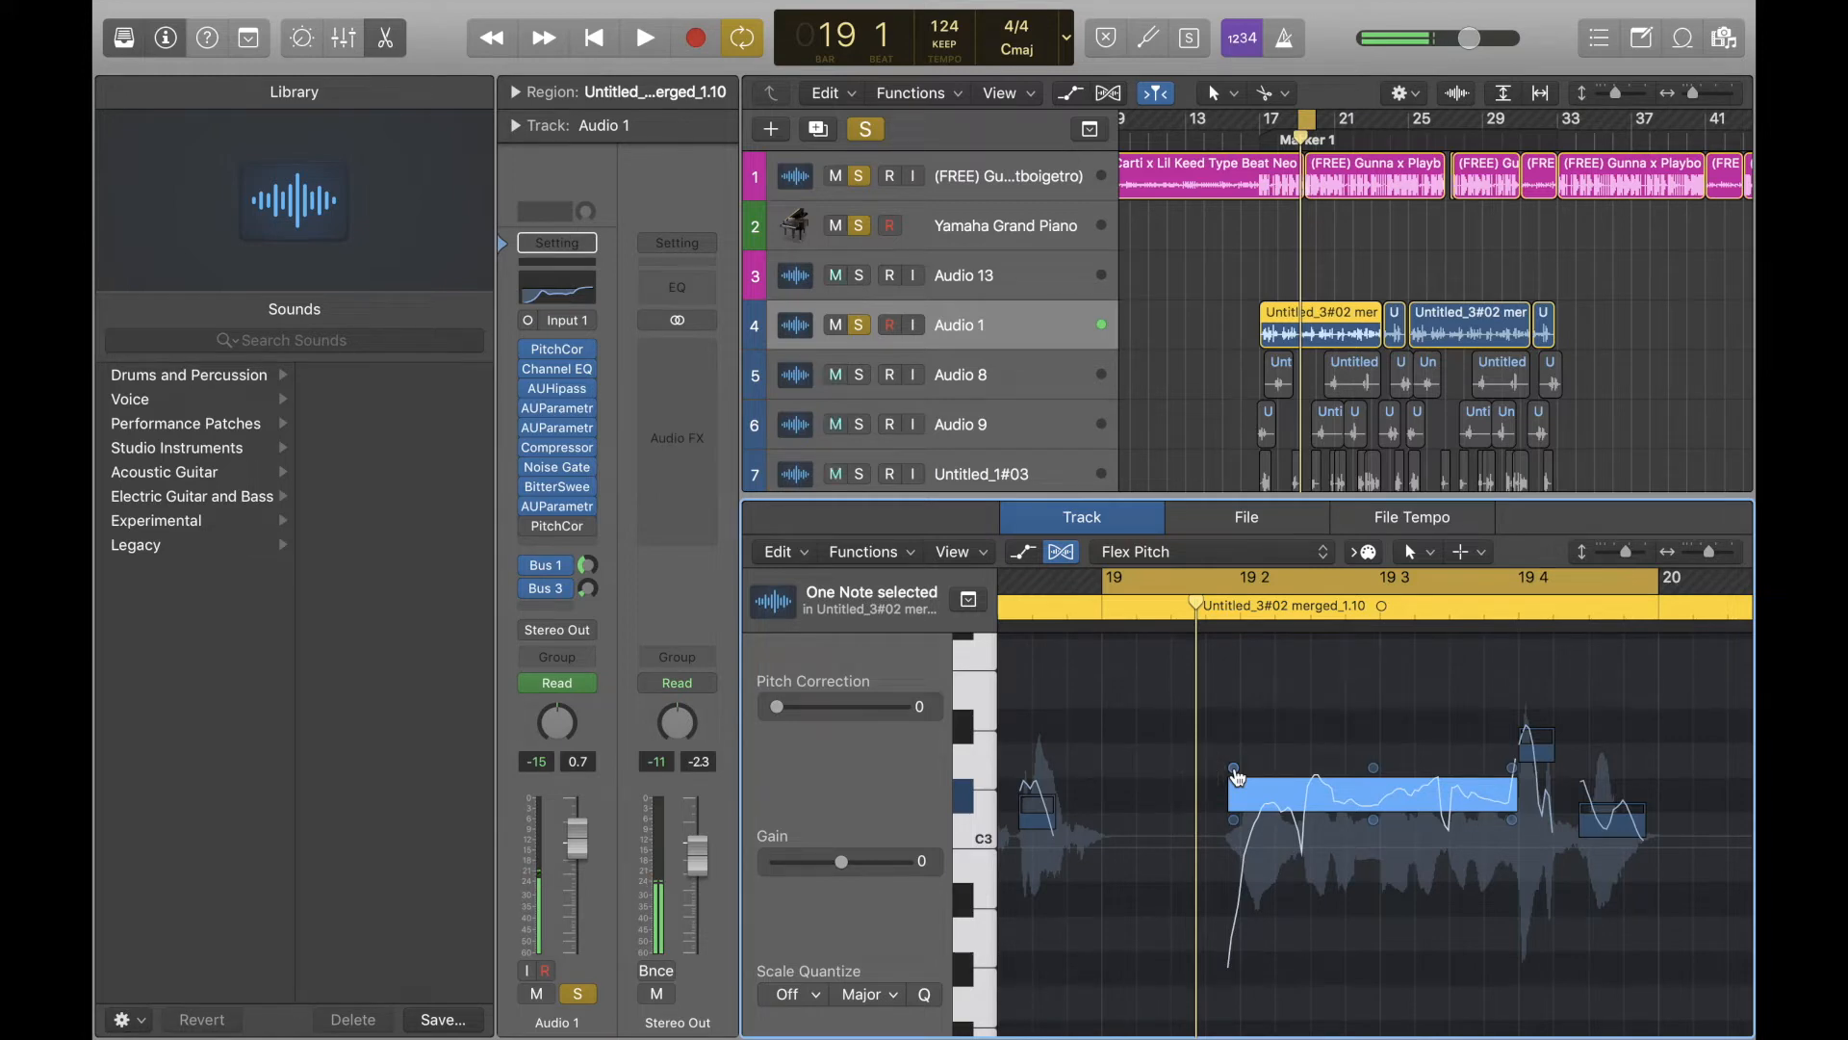
pyautogui.moveTo(1235, 768); pyautogui.dragTo(1235, 838)
pyautogui.press('space')
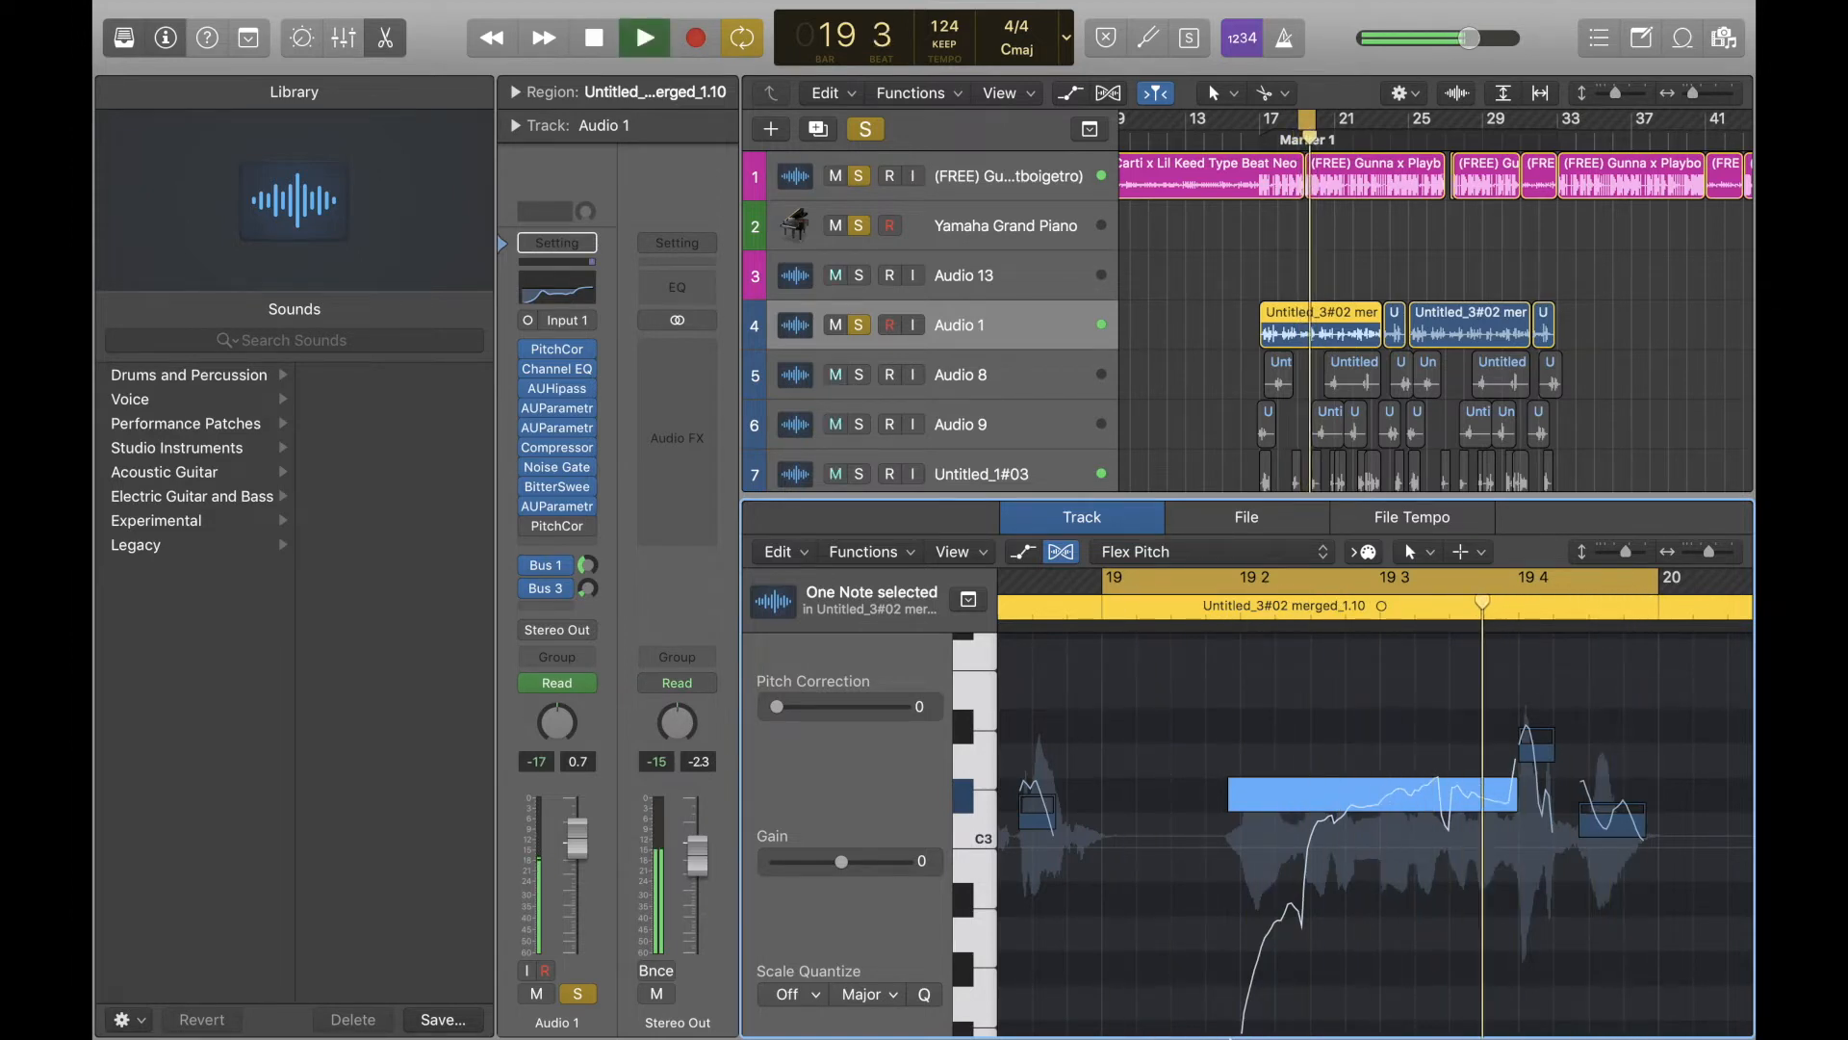
# Try bending the start of the long C#3 note in bar 19 upward, play the loop, and restore its starting Pitch Drift
pyautogui.press('space')
pyautogui.moveTo(1235, 767); pyautogui.dragTo(1192, 8)
pyautogui.press('space')
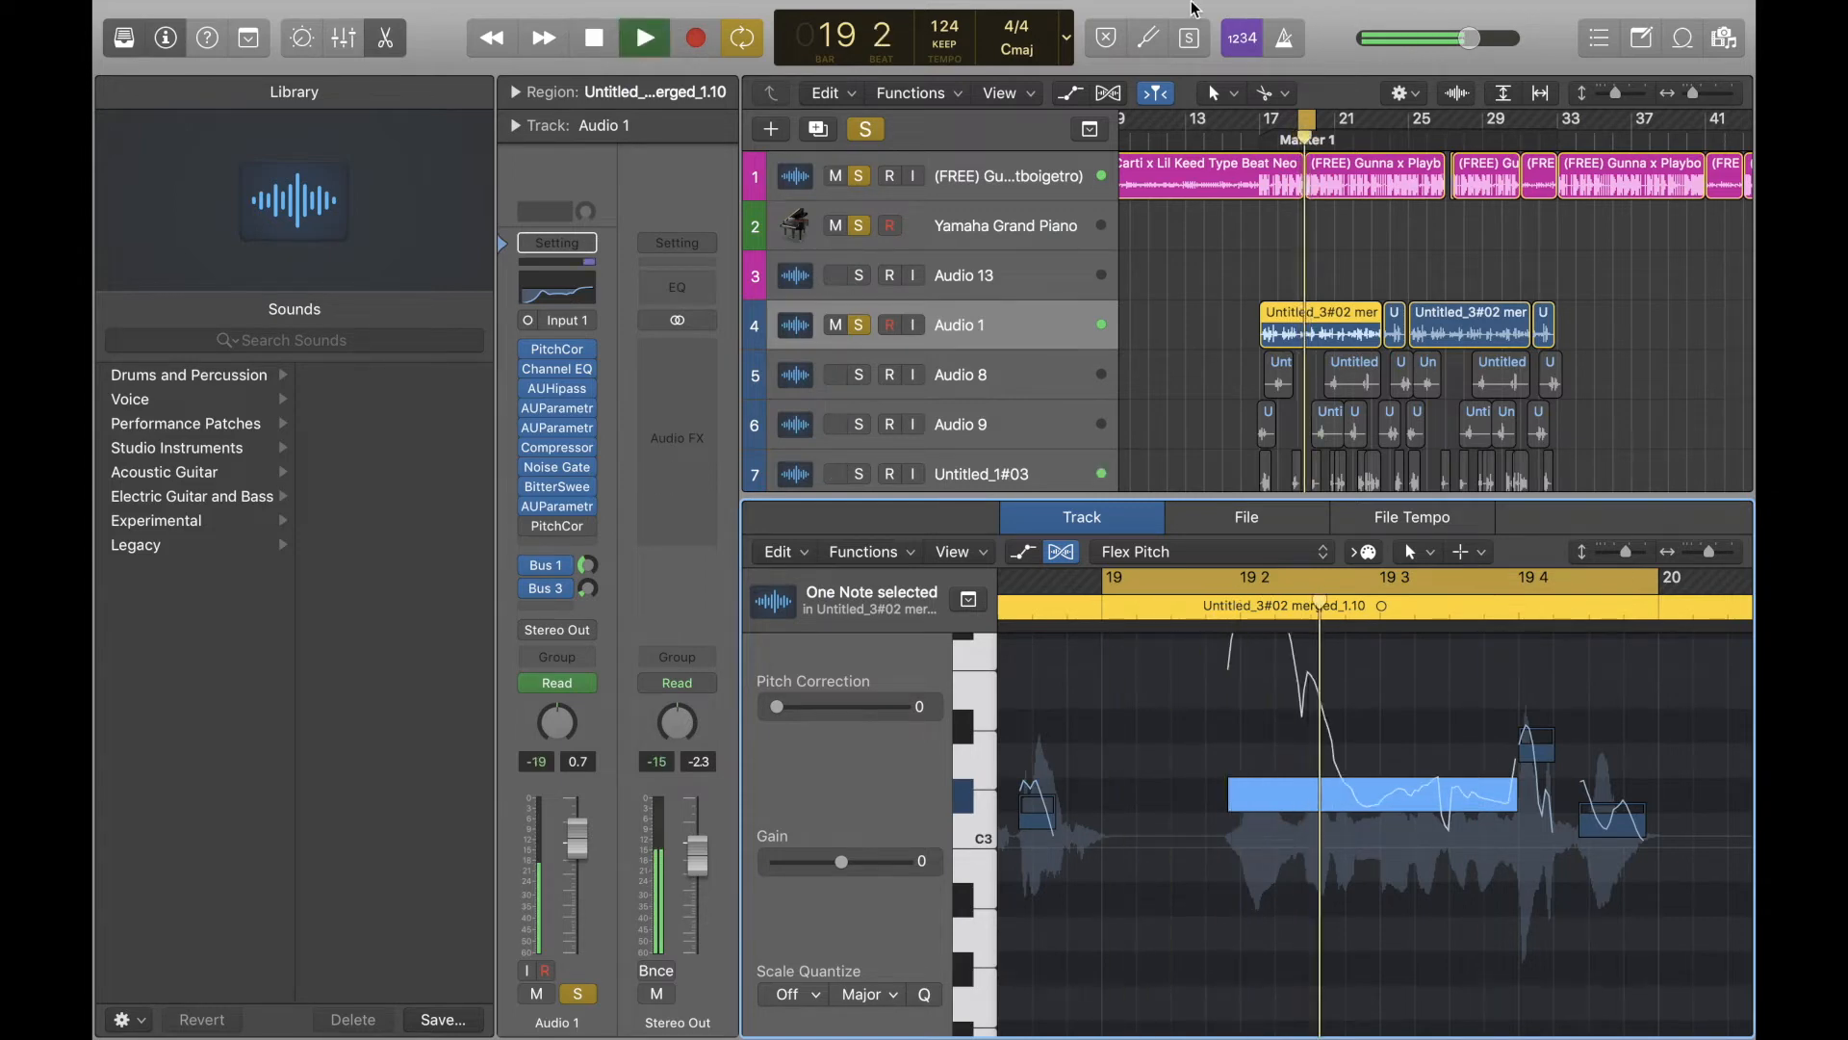
pyautogui.press('space')
pyautogui.moveTo(1232, 770)
pyautogui.mouseDown()
pyautogui.moveTo(1241, 818)
pyautogui.moveTo(1249, 743)
pyautogui.moveTo(1234, 776)
pyautogui.mouseUp()
pyautogui.moveTo(1375, 773); pyautogui.dragTo(1376, 775)
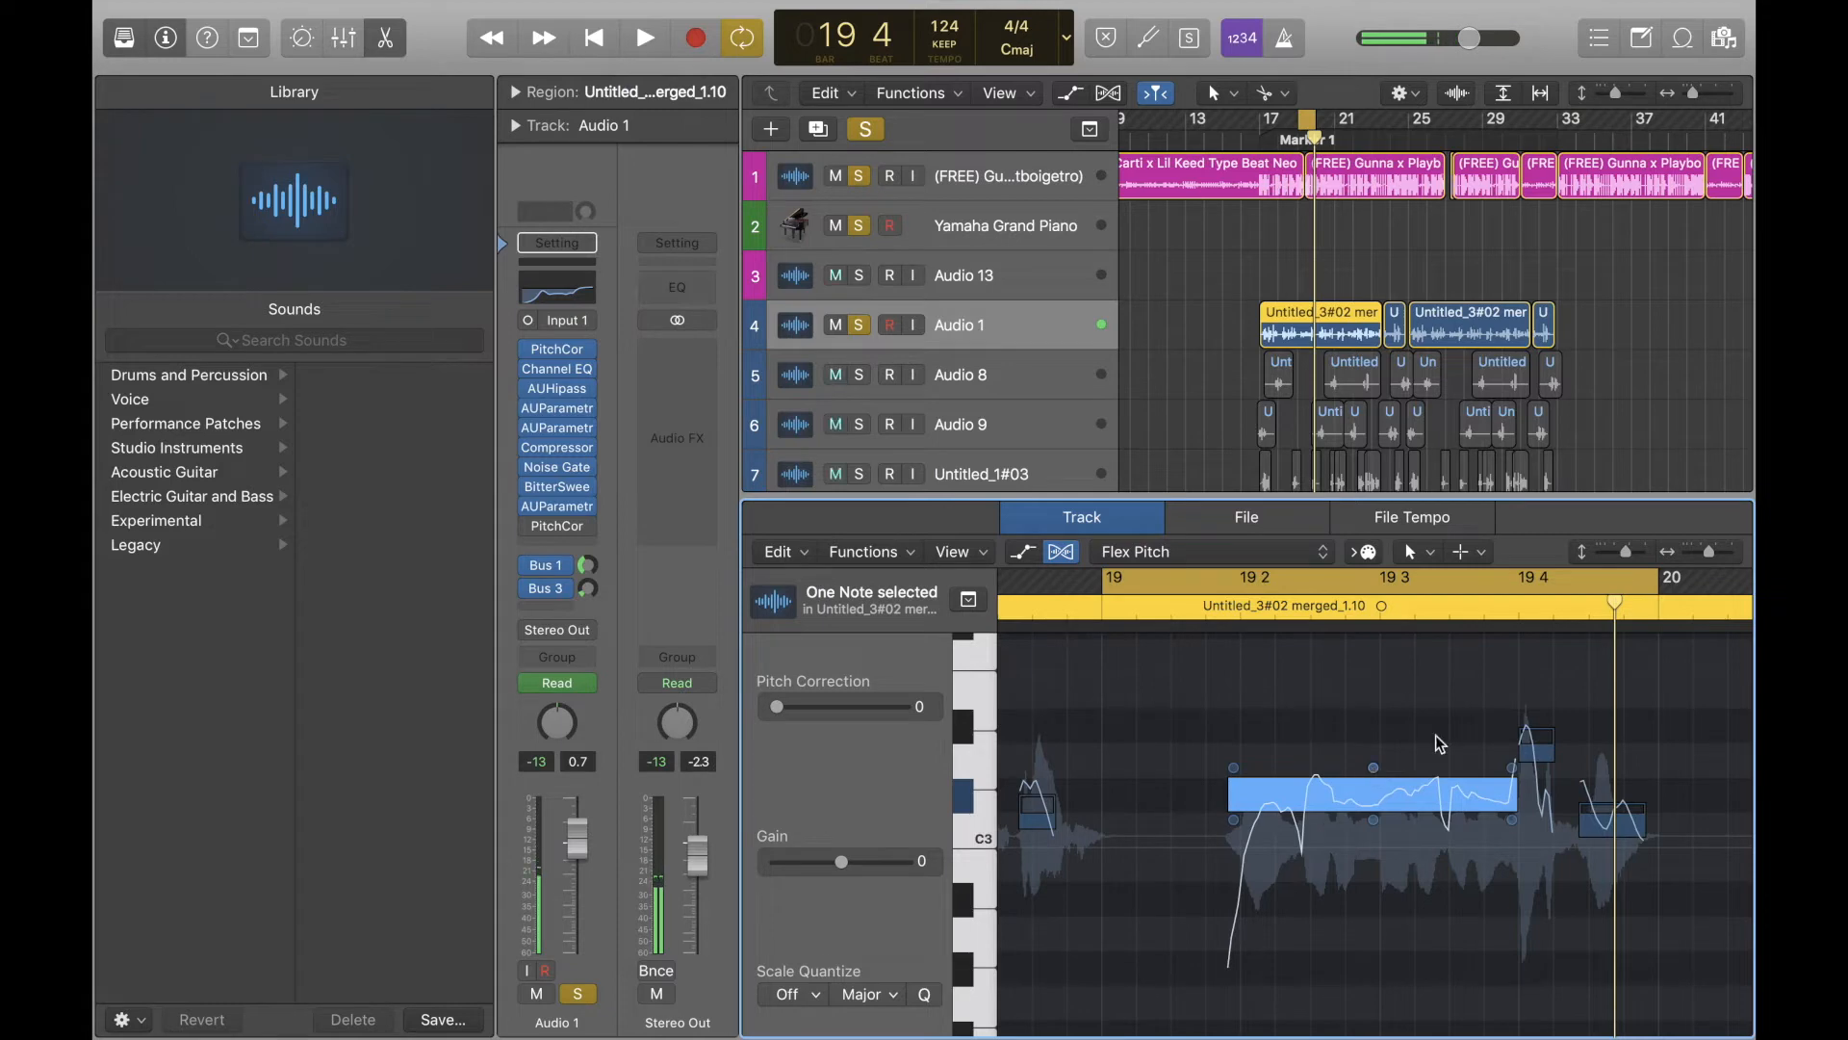
# Tune the short note at 19 4 to Fine Pitch 0, and shift its Fine Pitch to about -44
pyautogui.press('super+Right')
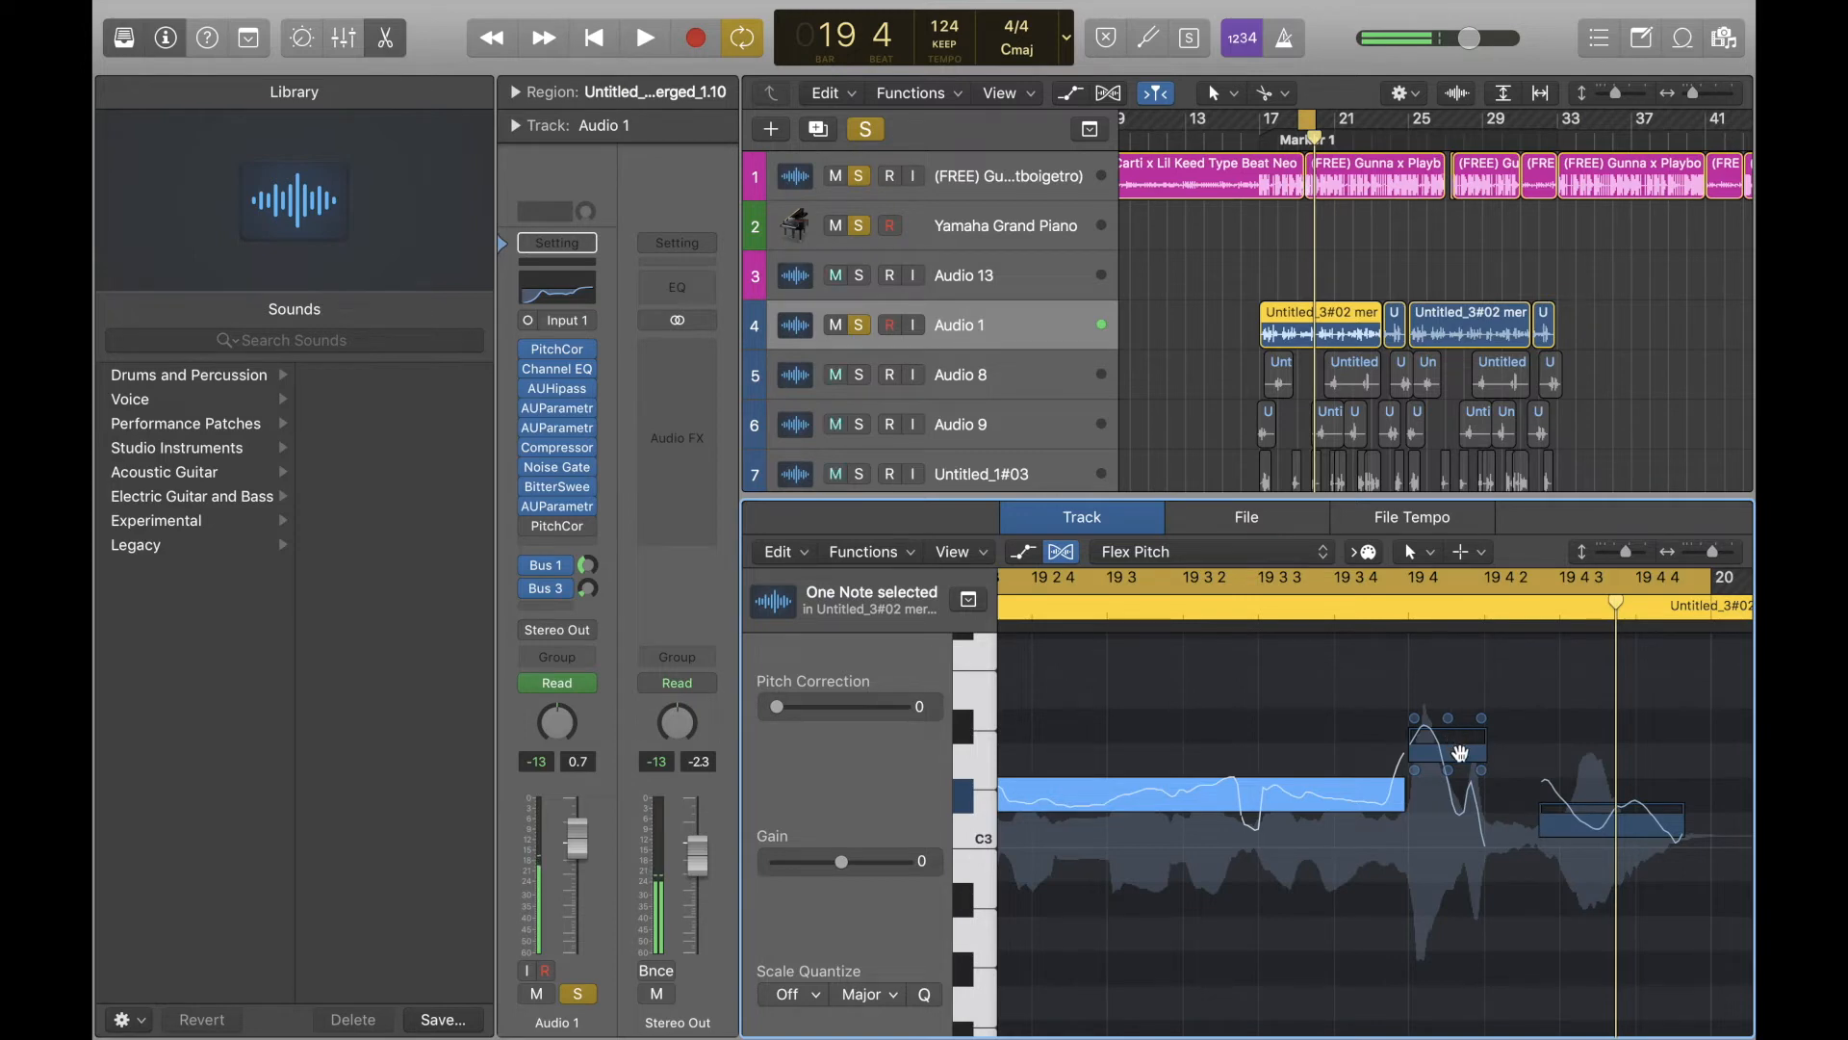
pyautogui.hscroll(-1, 1451, 737)
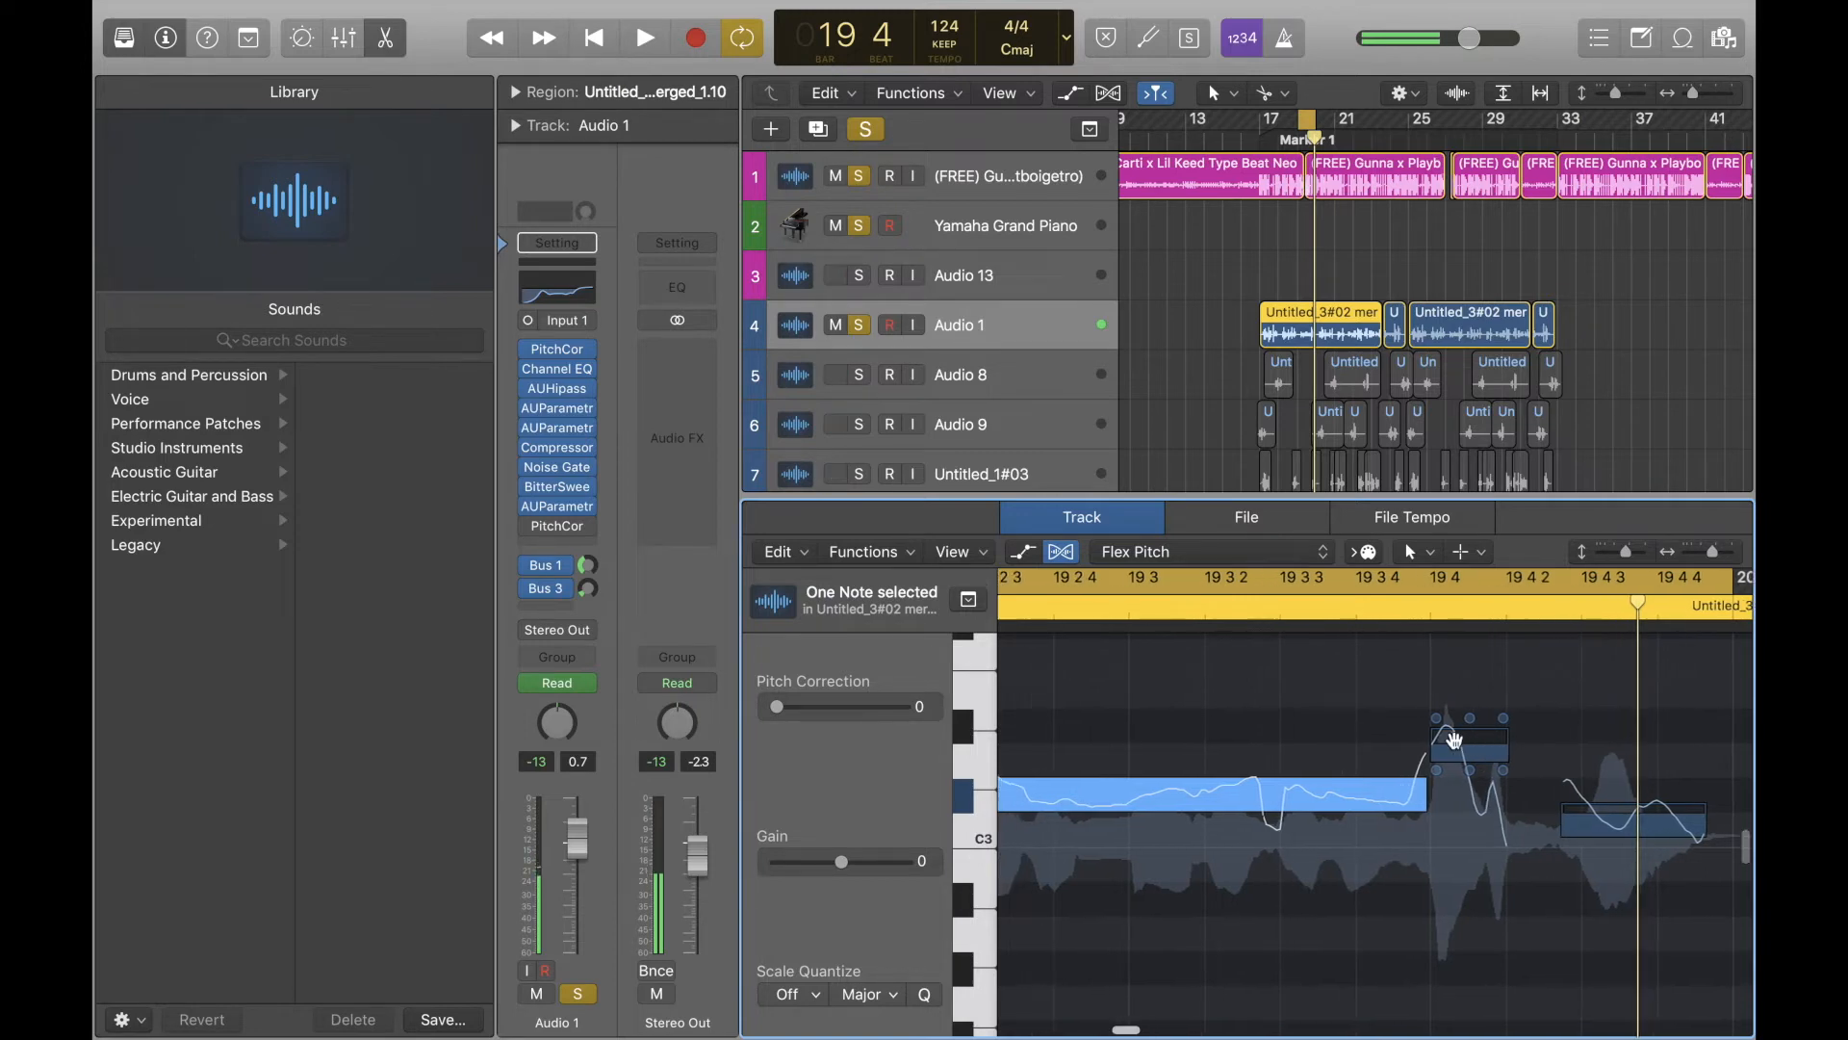
pyautogui.moveTo(1474, 733)
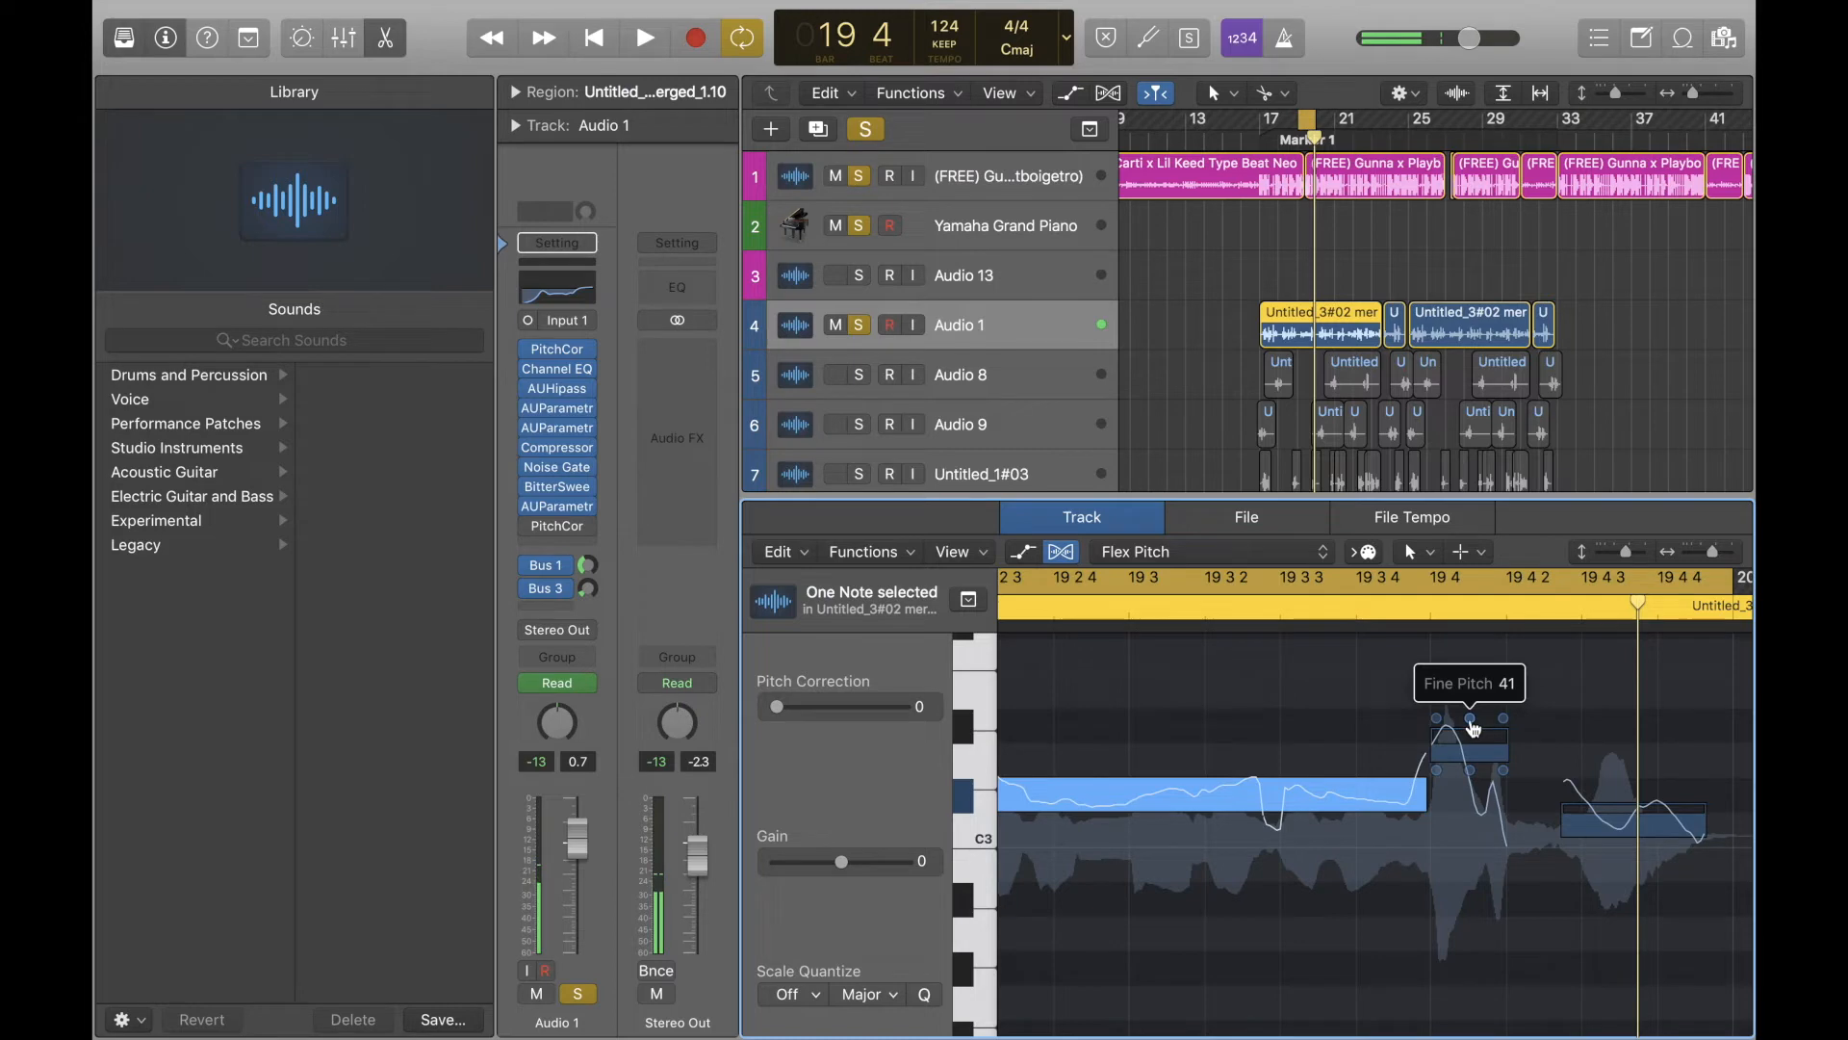
pyautogui.click(1470, 715)
pyautogui.moveTo(1470, 721); pyautogui.dragTo(1470, 704)
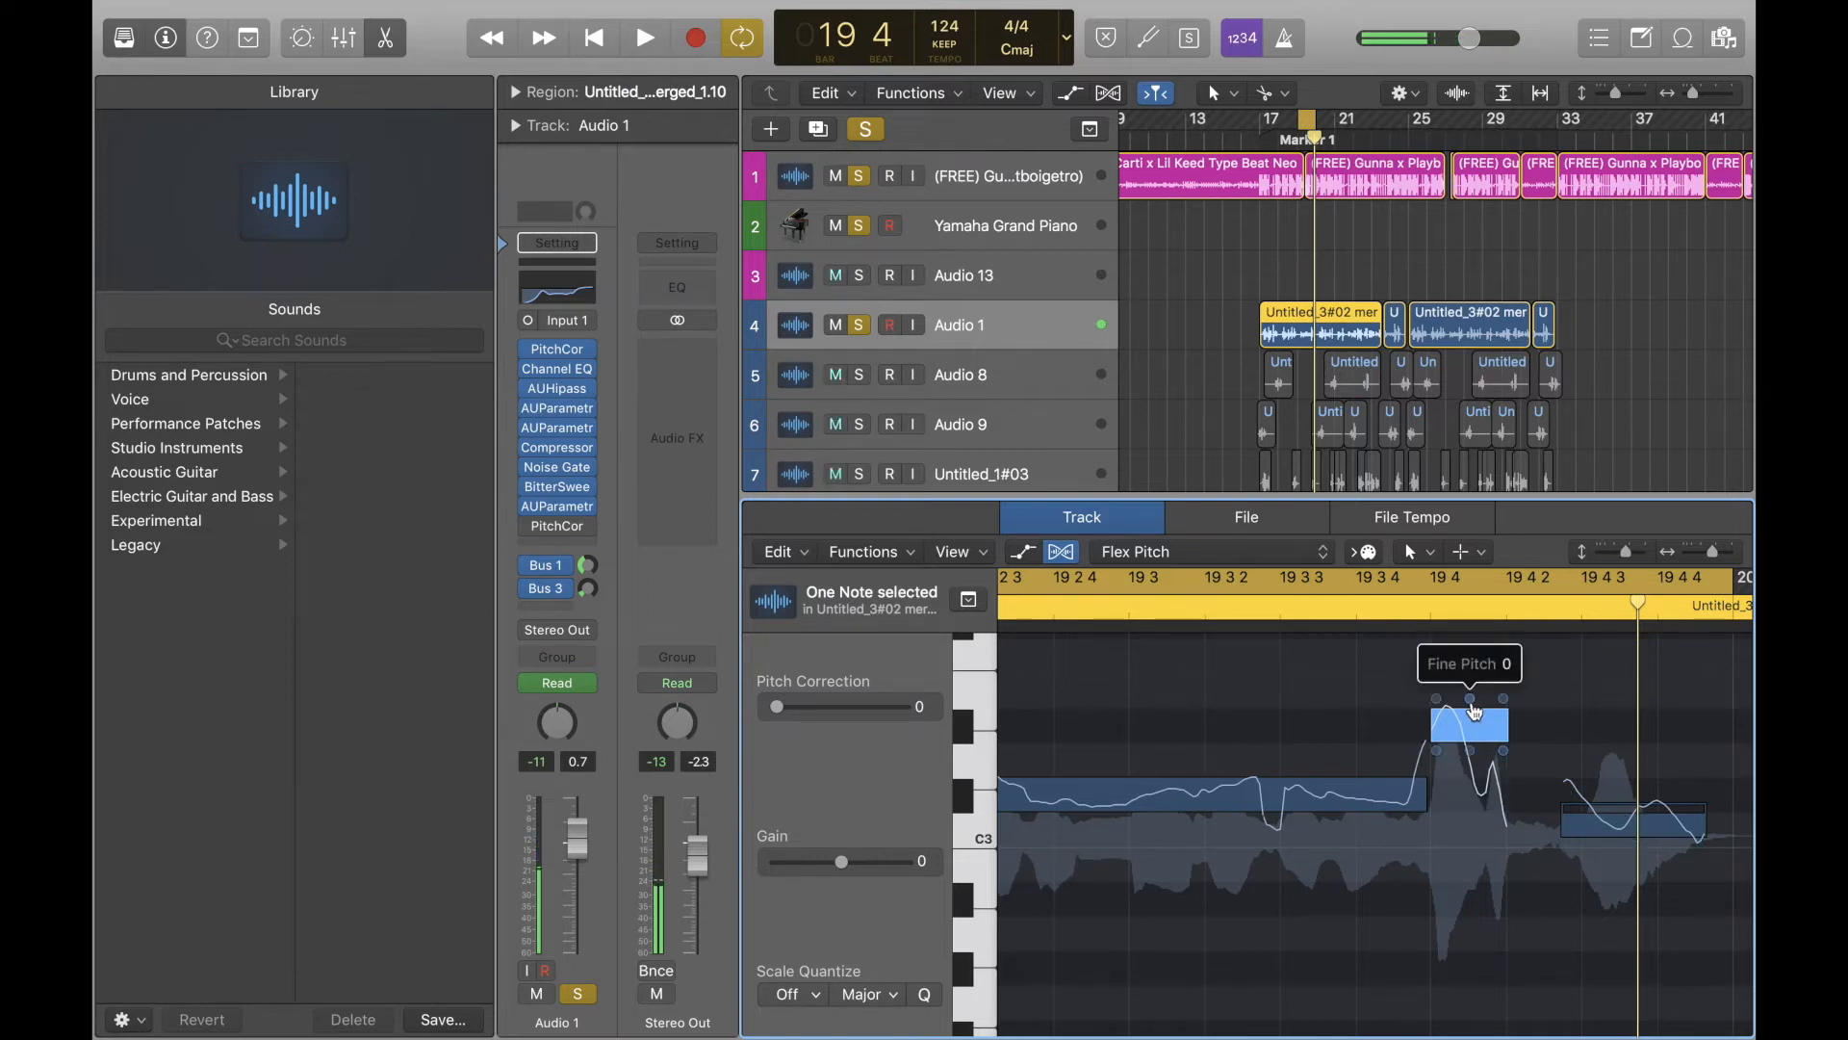
pyautogui.moveTo(1478, 709); pyautogui.dragTo(1477, 749)
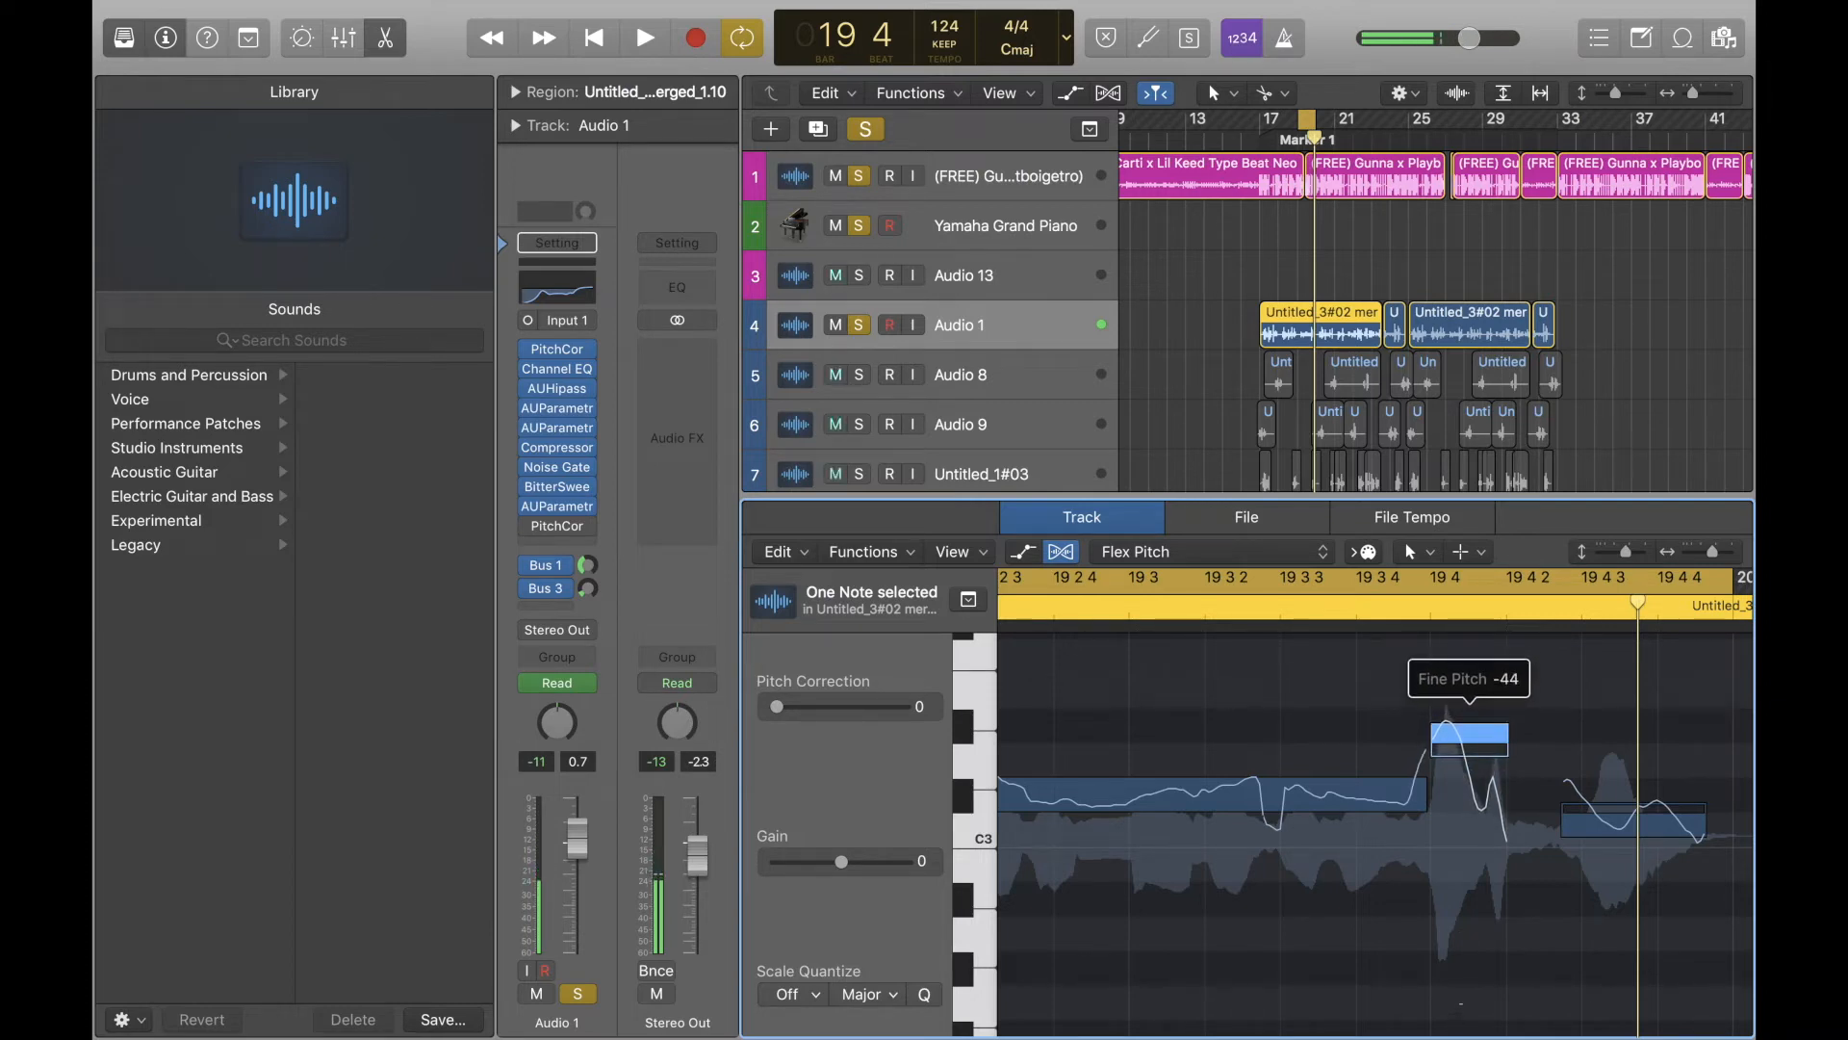
# Try bending the end of the long C#3 note downward to a Pitch Drift of about -4.96 and restore its curve
pyautogui.hscroll(-5, 1336, 887)
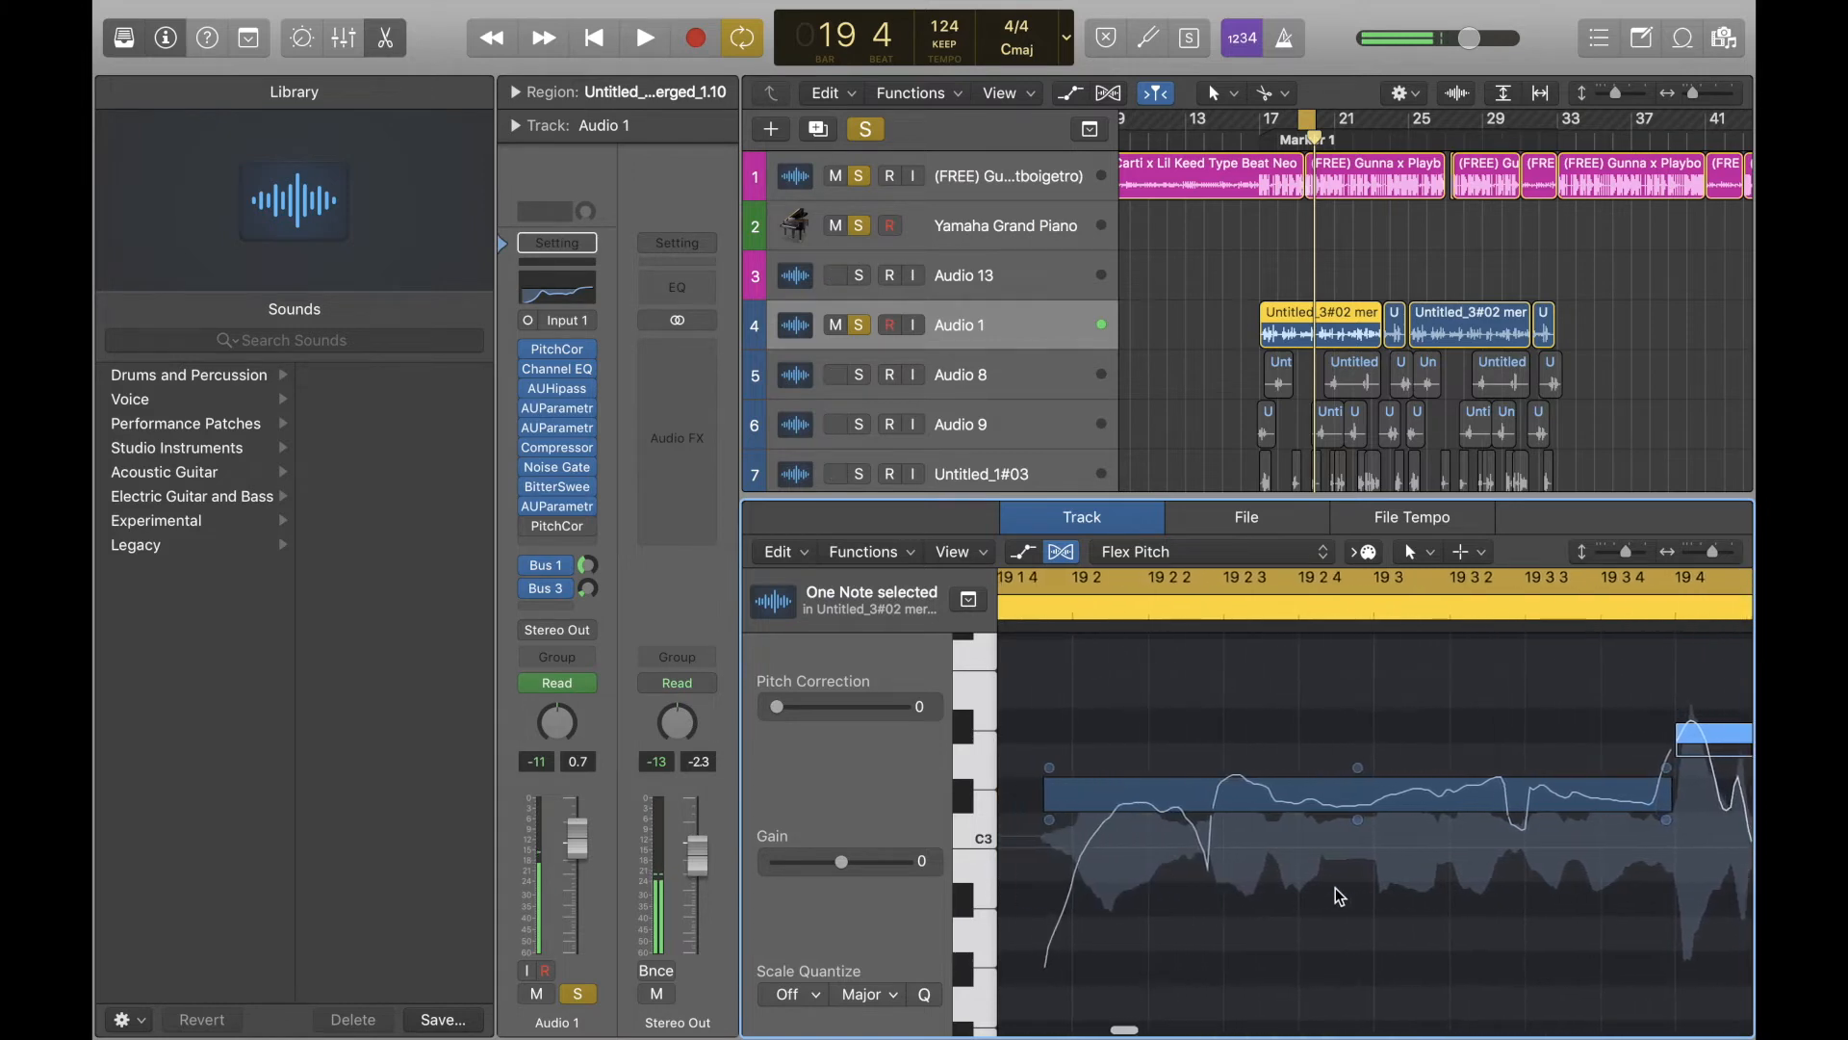
pyautogui.hscroll(3, 1399, 864)
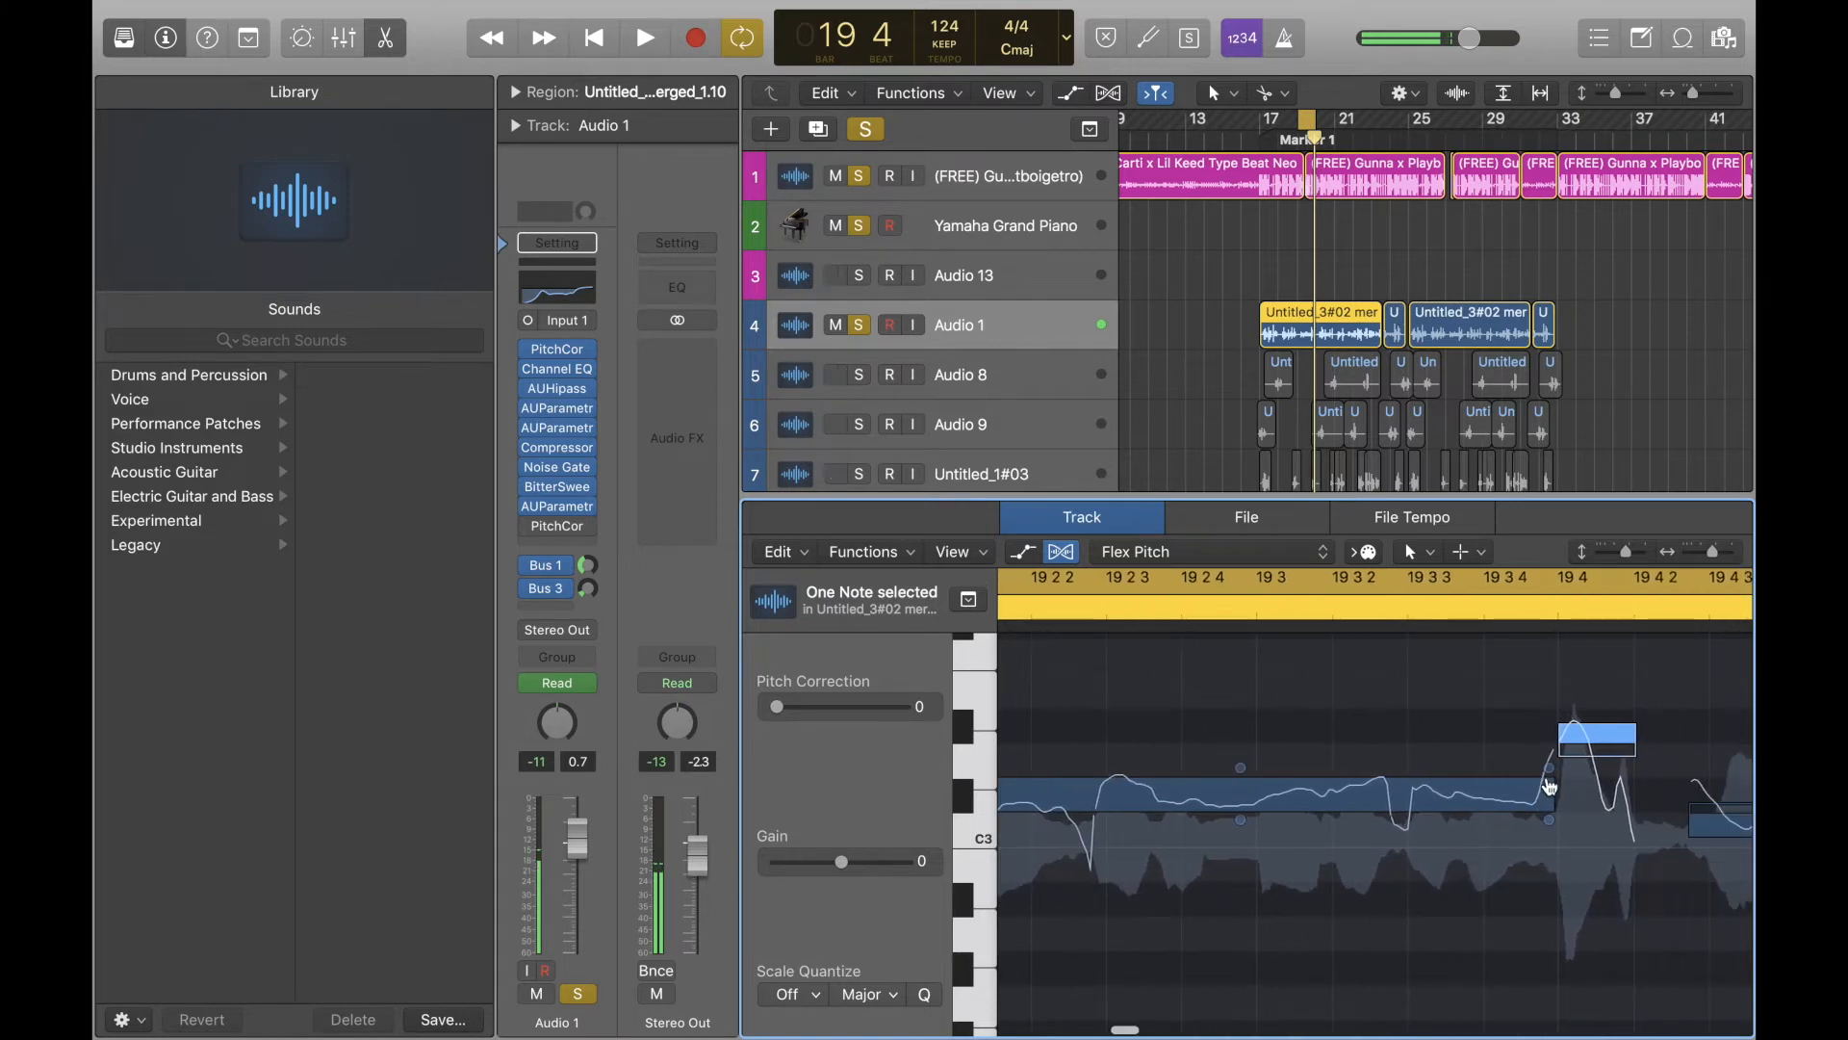
pyautogui.moveTo(1549, 774)
pyautogui.moveTo(1552, 782); pyautogui.dragTo(1489, 885)
pyautogui.hscroll(-5, 1473, 847)
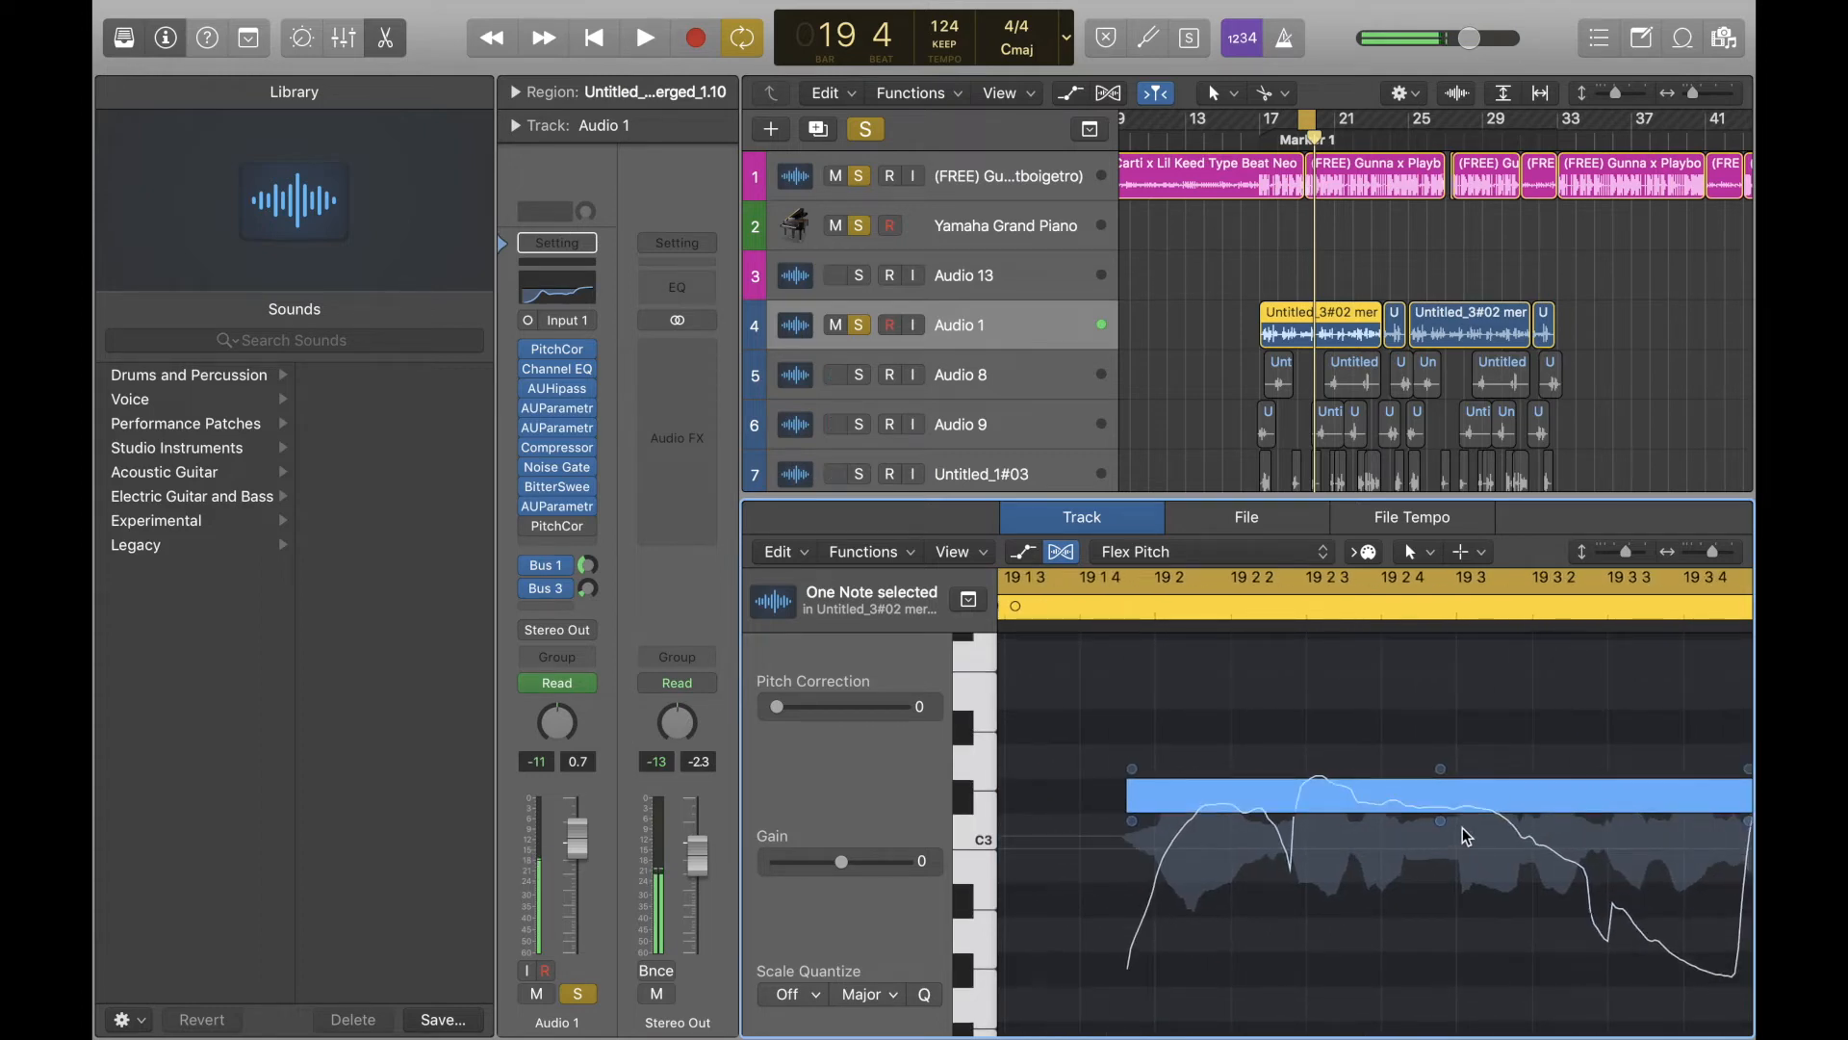
pyautogui.hscroll(4, 1540, 809)
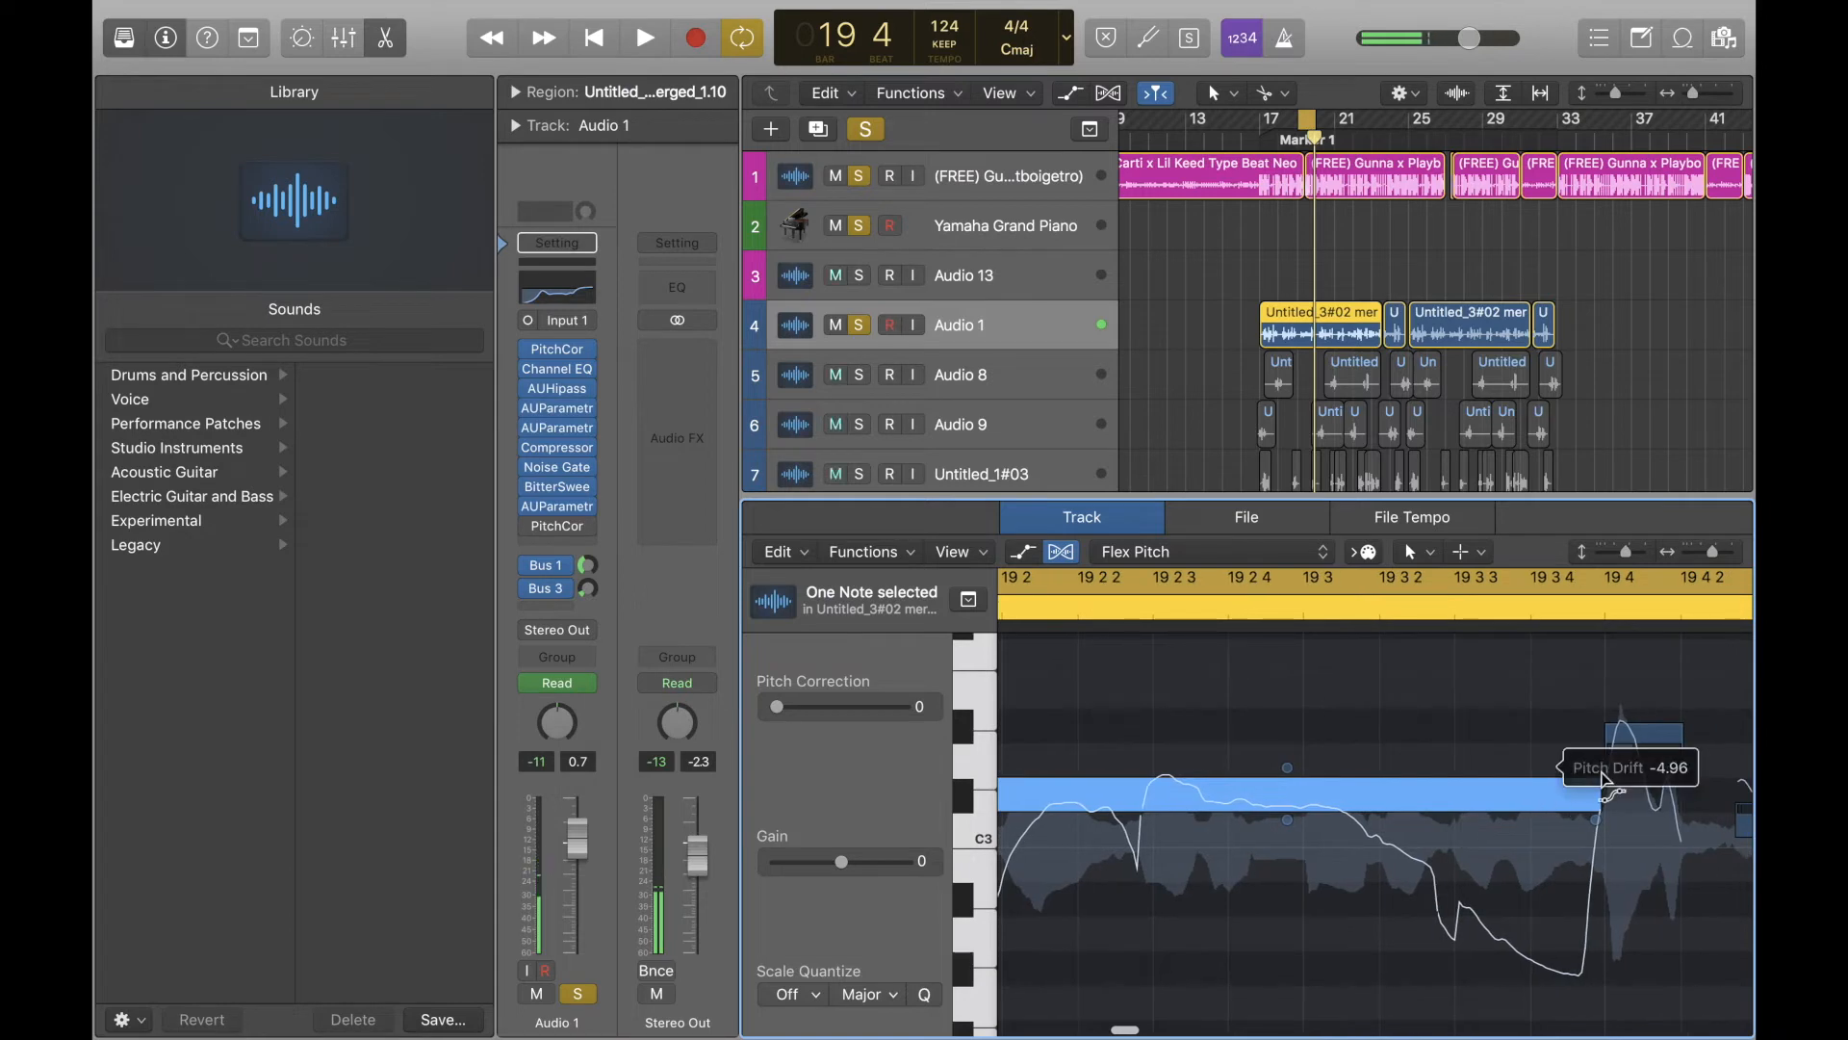
pyautogui.moveTo(1598, 775); pyautogui.dragTo(1597, 742)
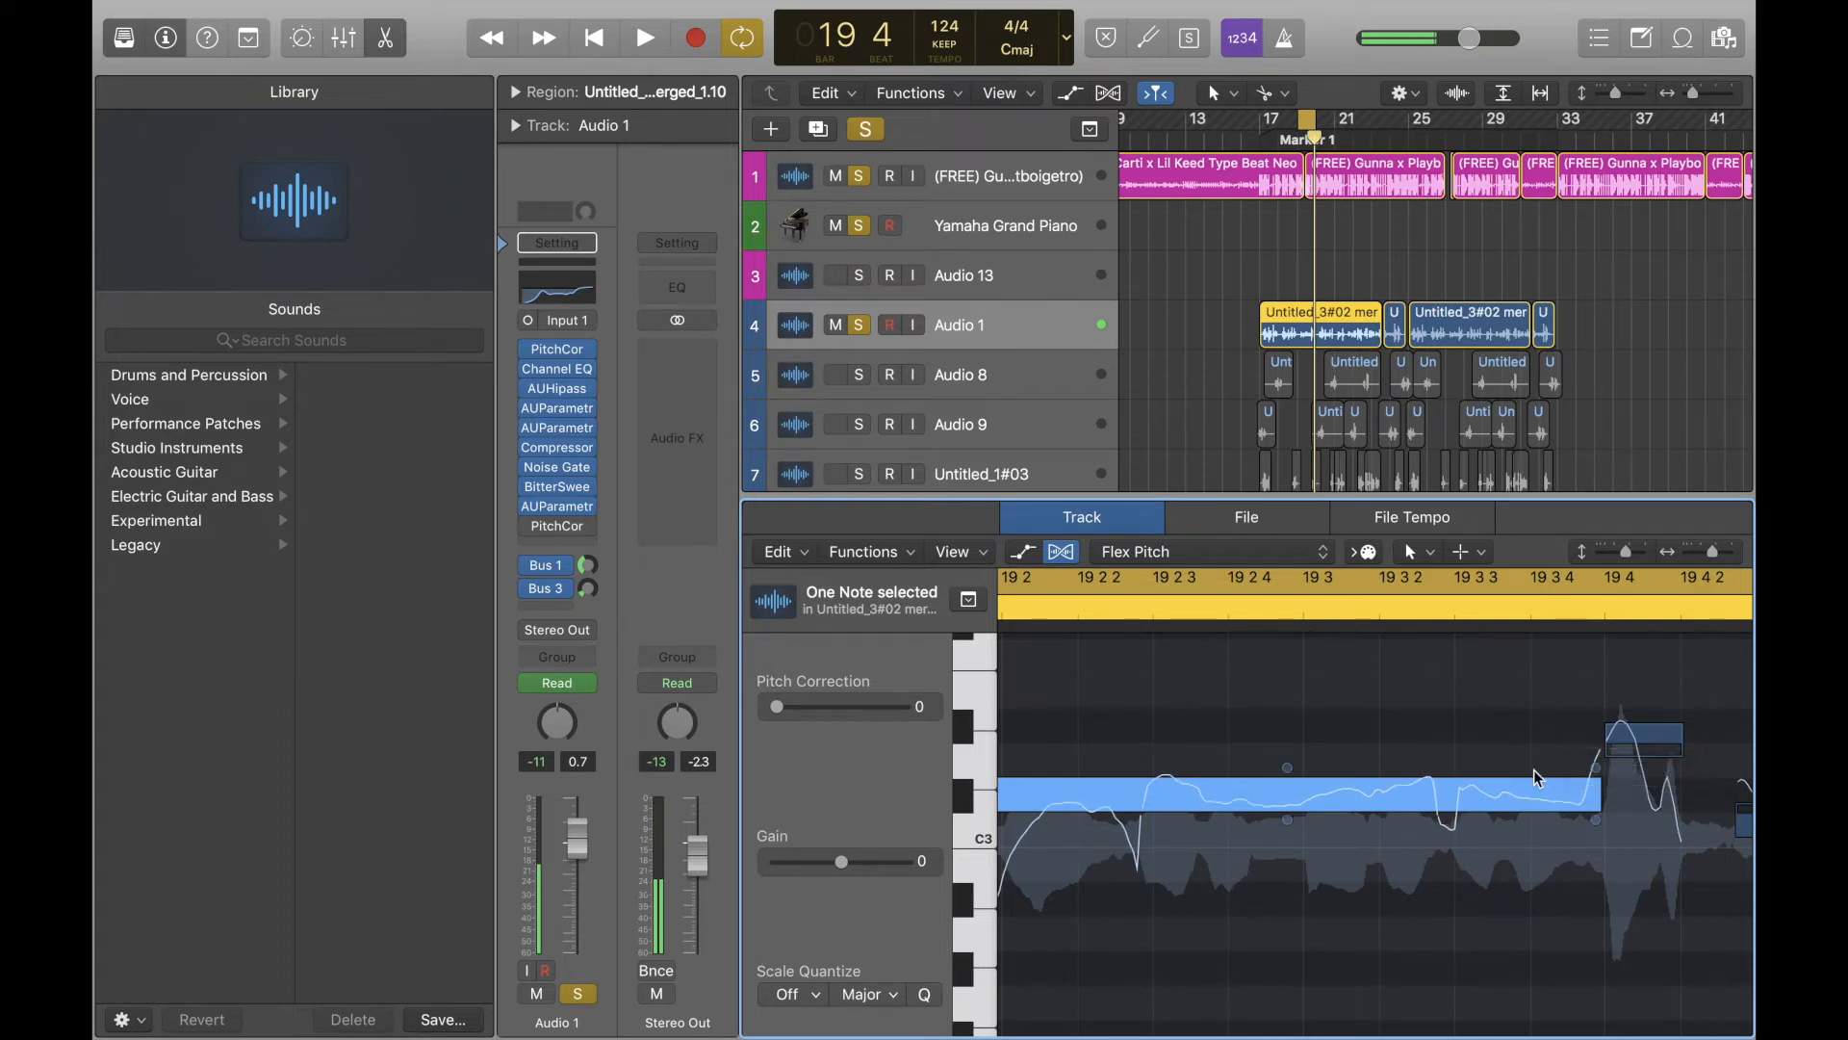
# Raise the Gain of the long C#3 note in bar 19 to 10 dB and listen to the loop
pyautogui.hscroll(-5, 1533, 770)
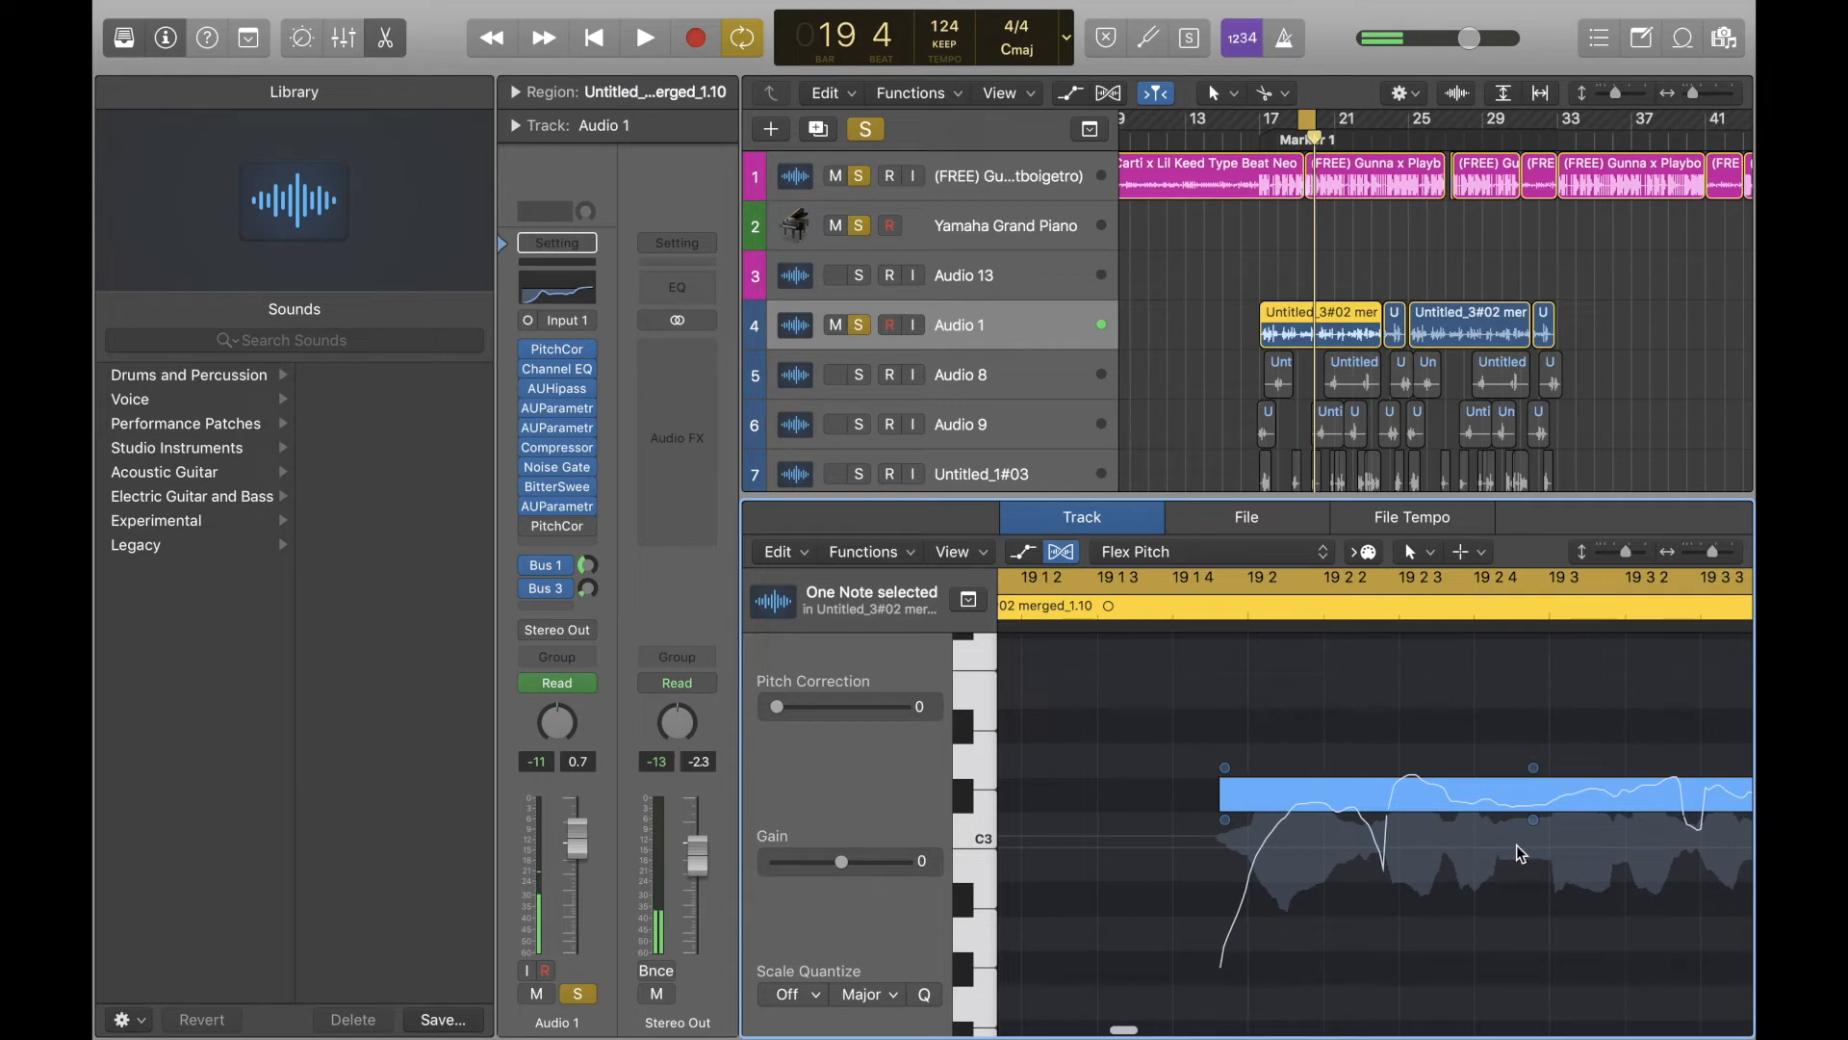
pyautogui.moveTo(1230, 827)
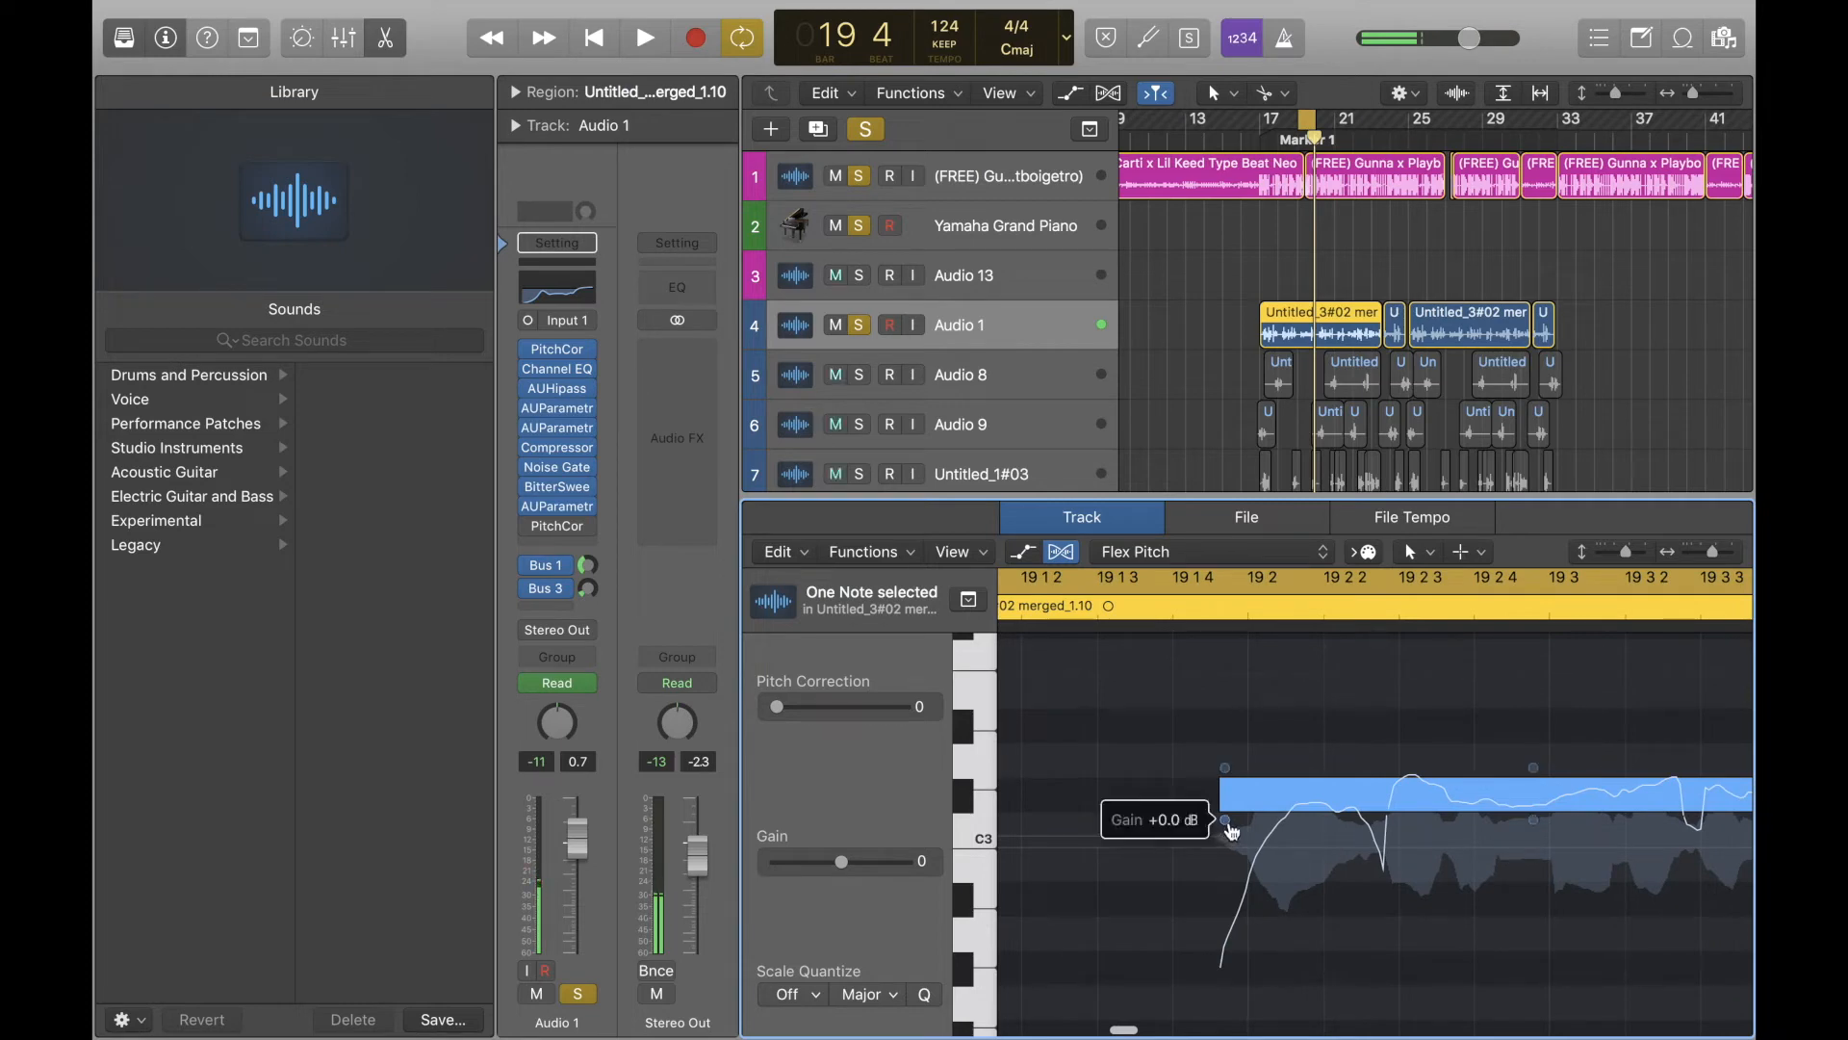
pyautogui.scroll(-8, 1230, 829)
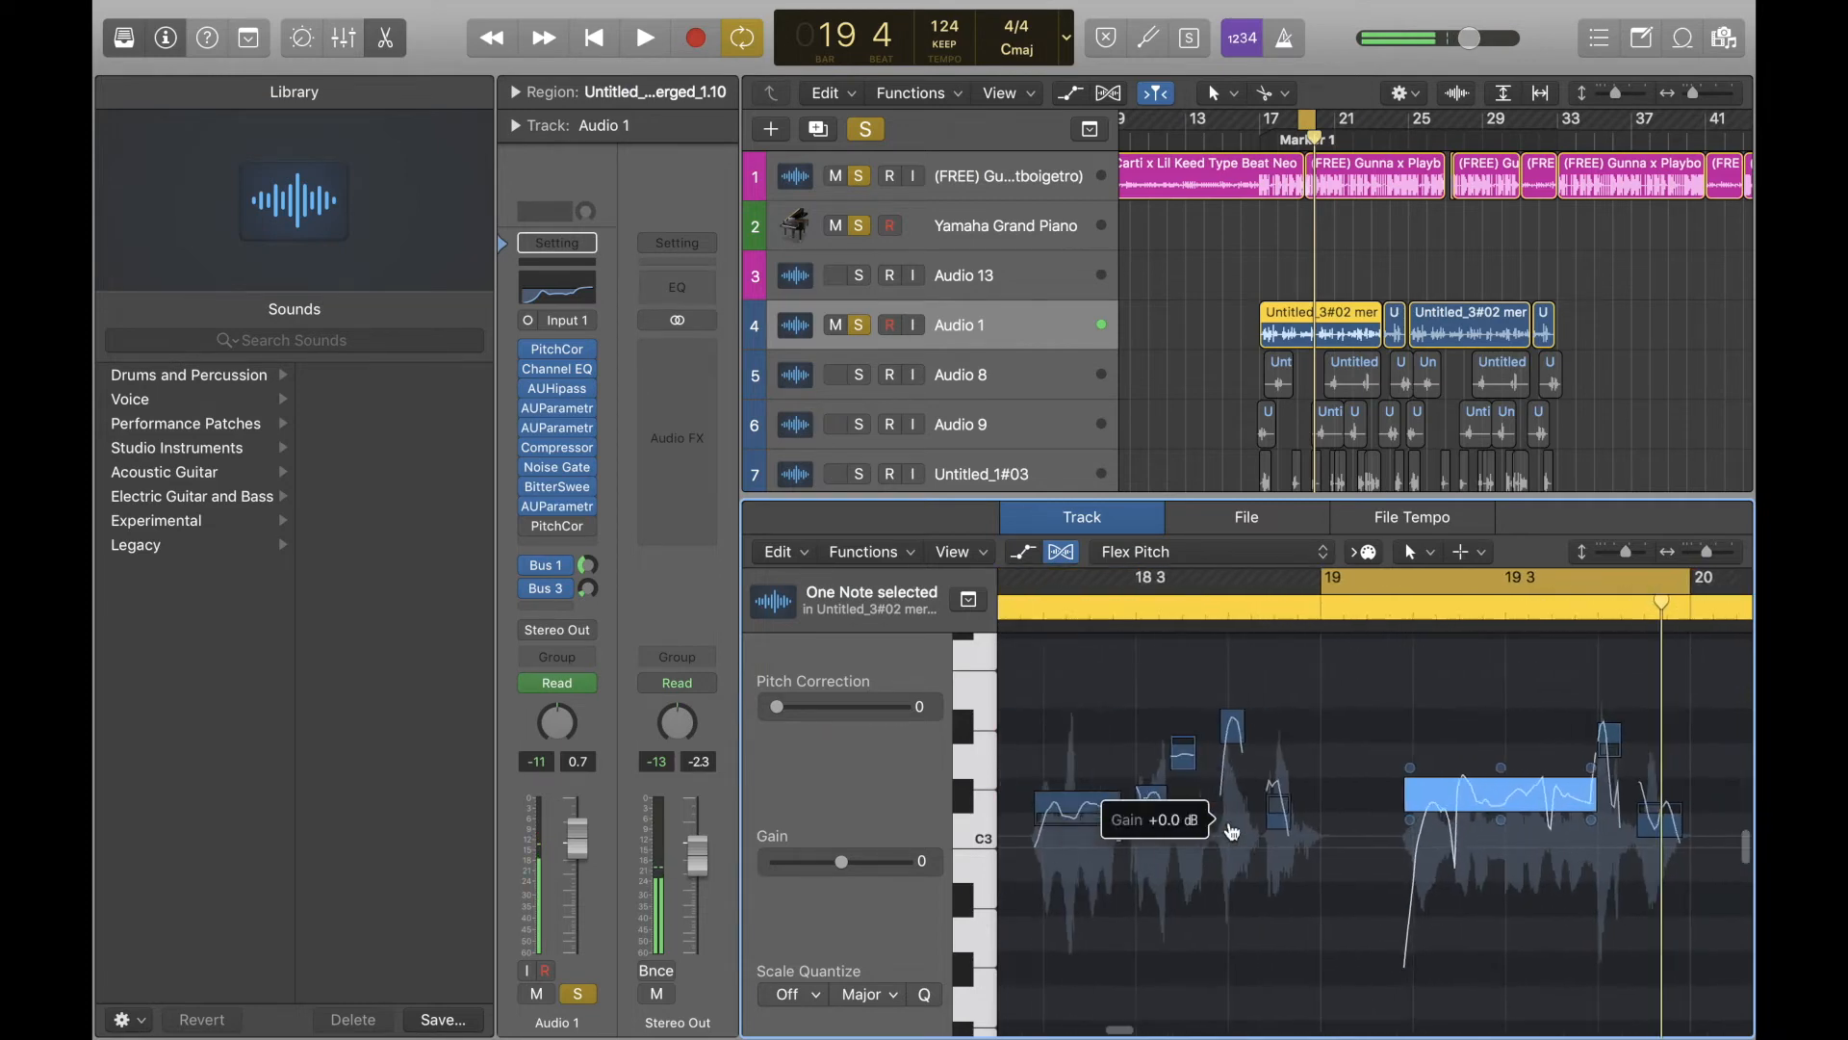
pyautogui.scroll(4, 1230, 830)
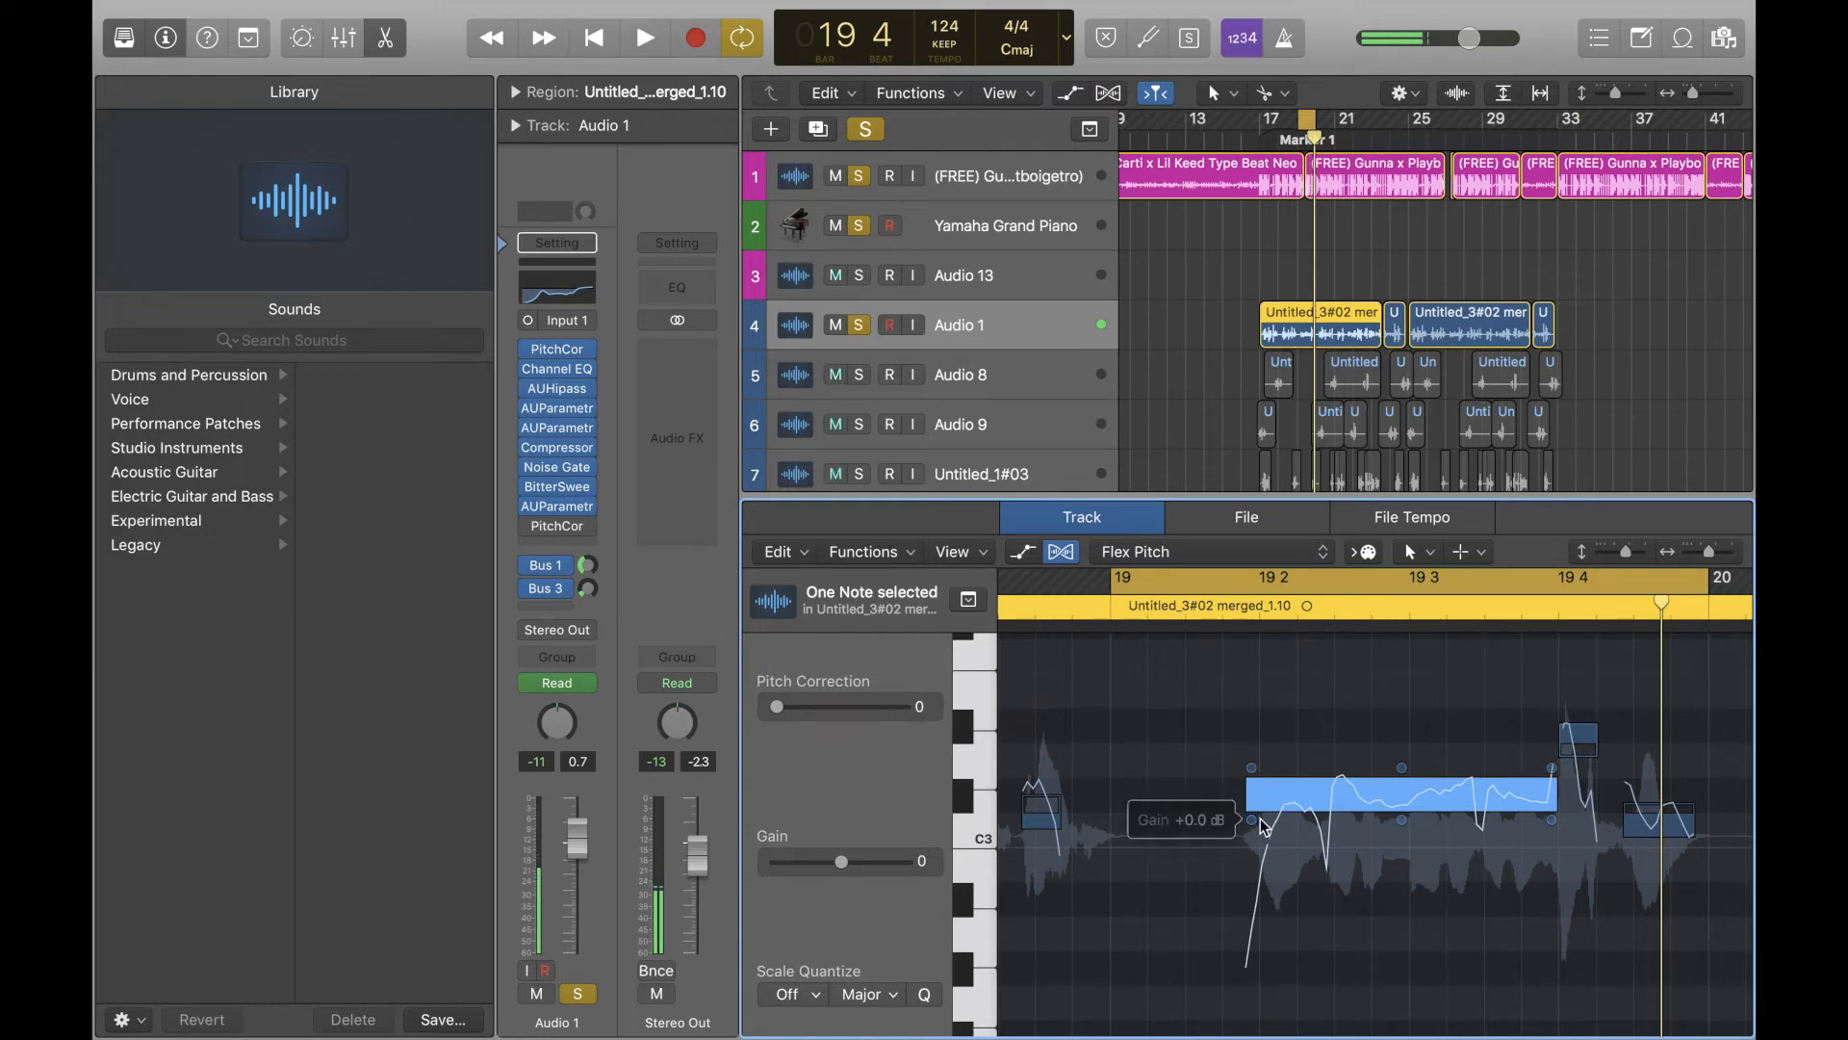
pyautogui.moveTo(1252, 820); pyautogui.dragTo(1252, 760)
pyautogui.moveTo(1233, 680); pyautogui.dragTo(1232, 696)
pyautogui.press('space')
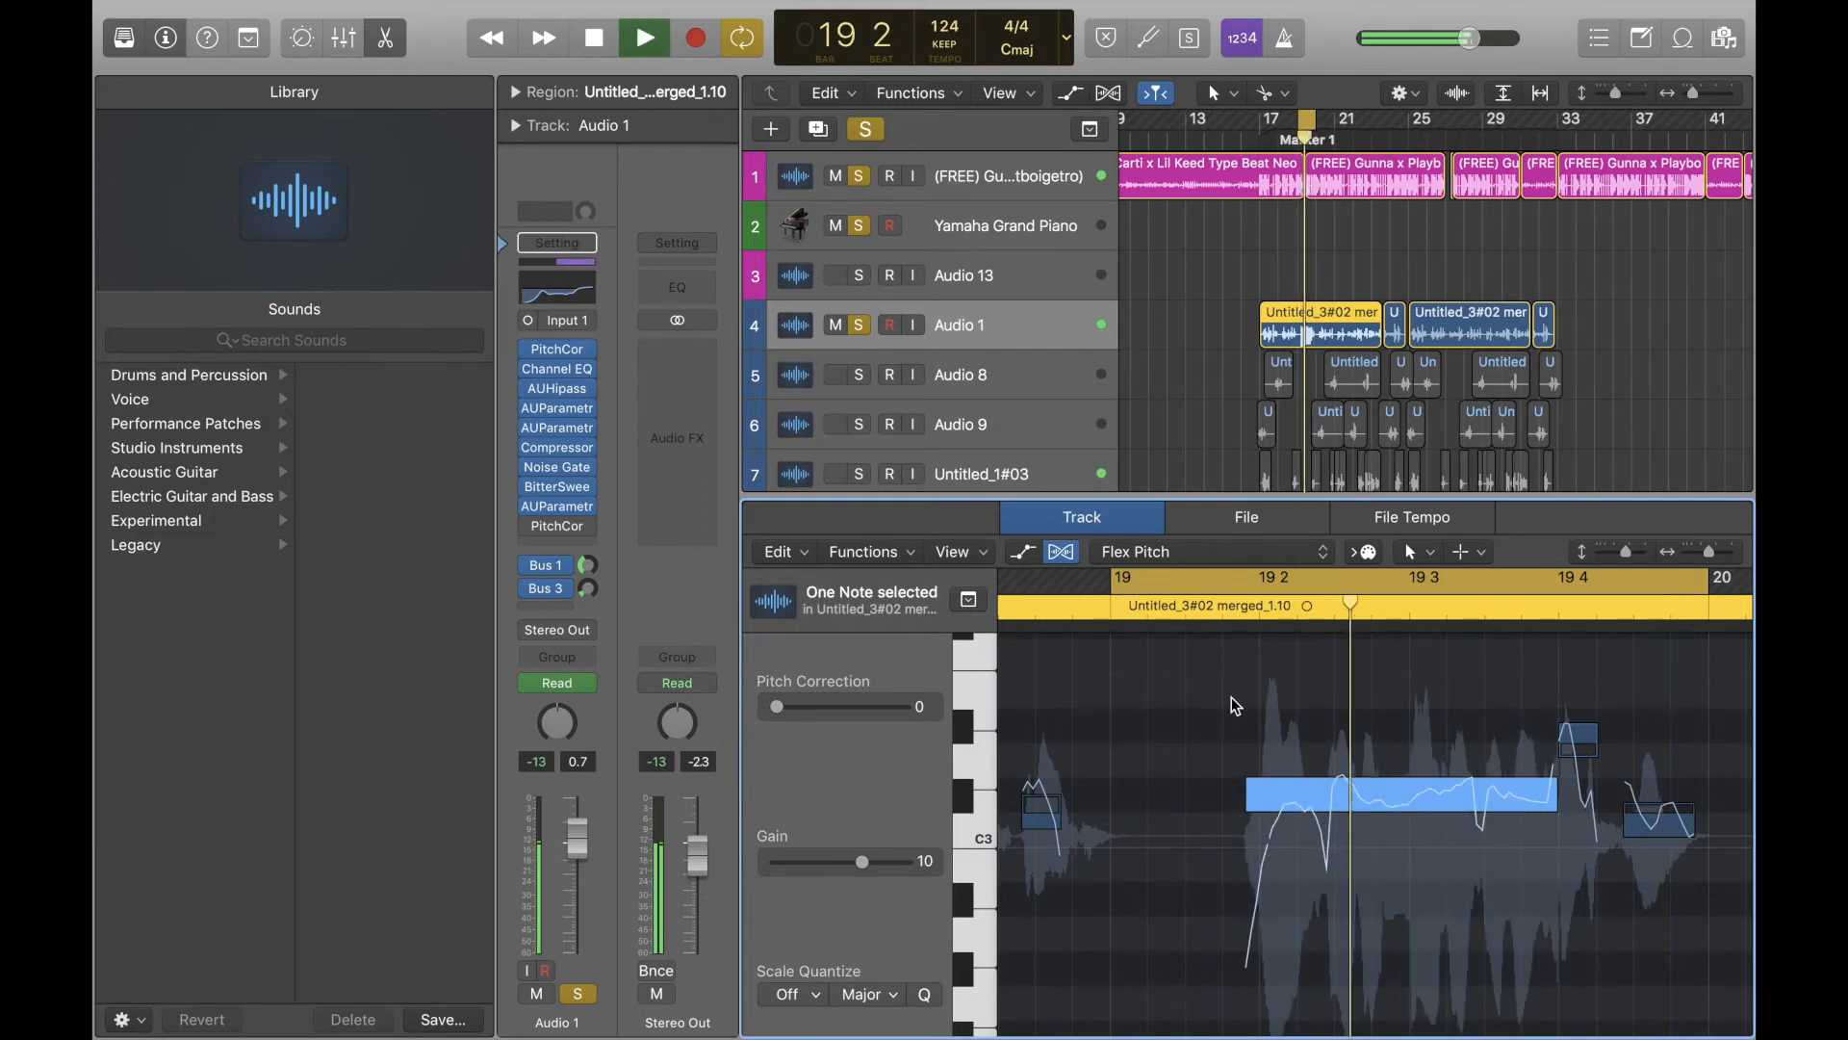
pyautogui.press('space')
# Try lowering the long C#3 note's Gain to -7 dB, listen to the loop, and return the Gain to 0 dB
pyautogui.moveTo(1258, 830); pyautogui.dragTo(1257, 915)
pyautogui.press('space')
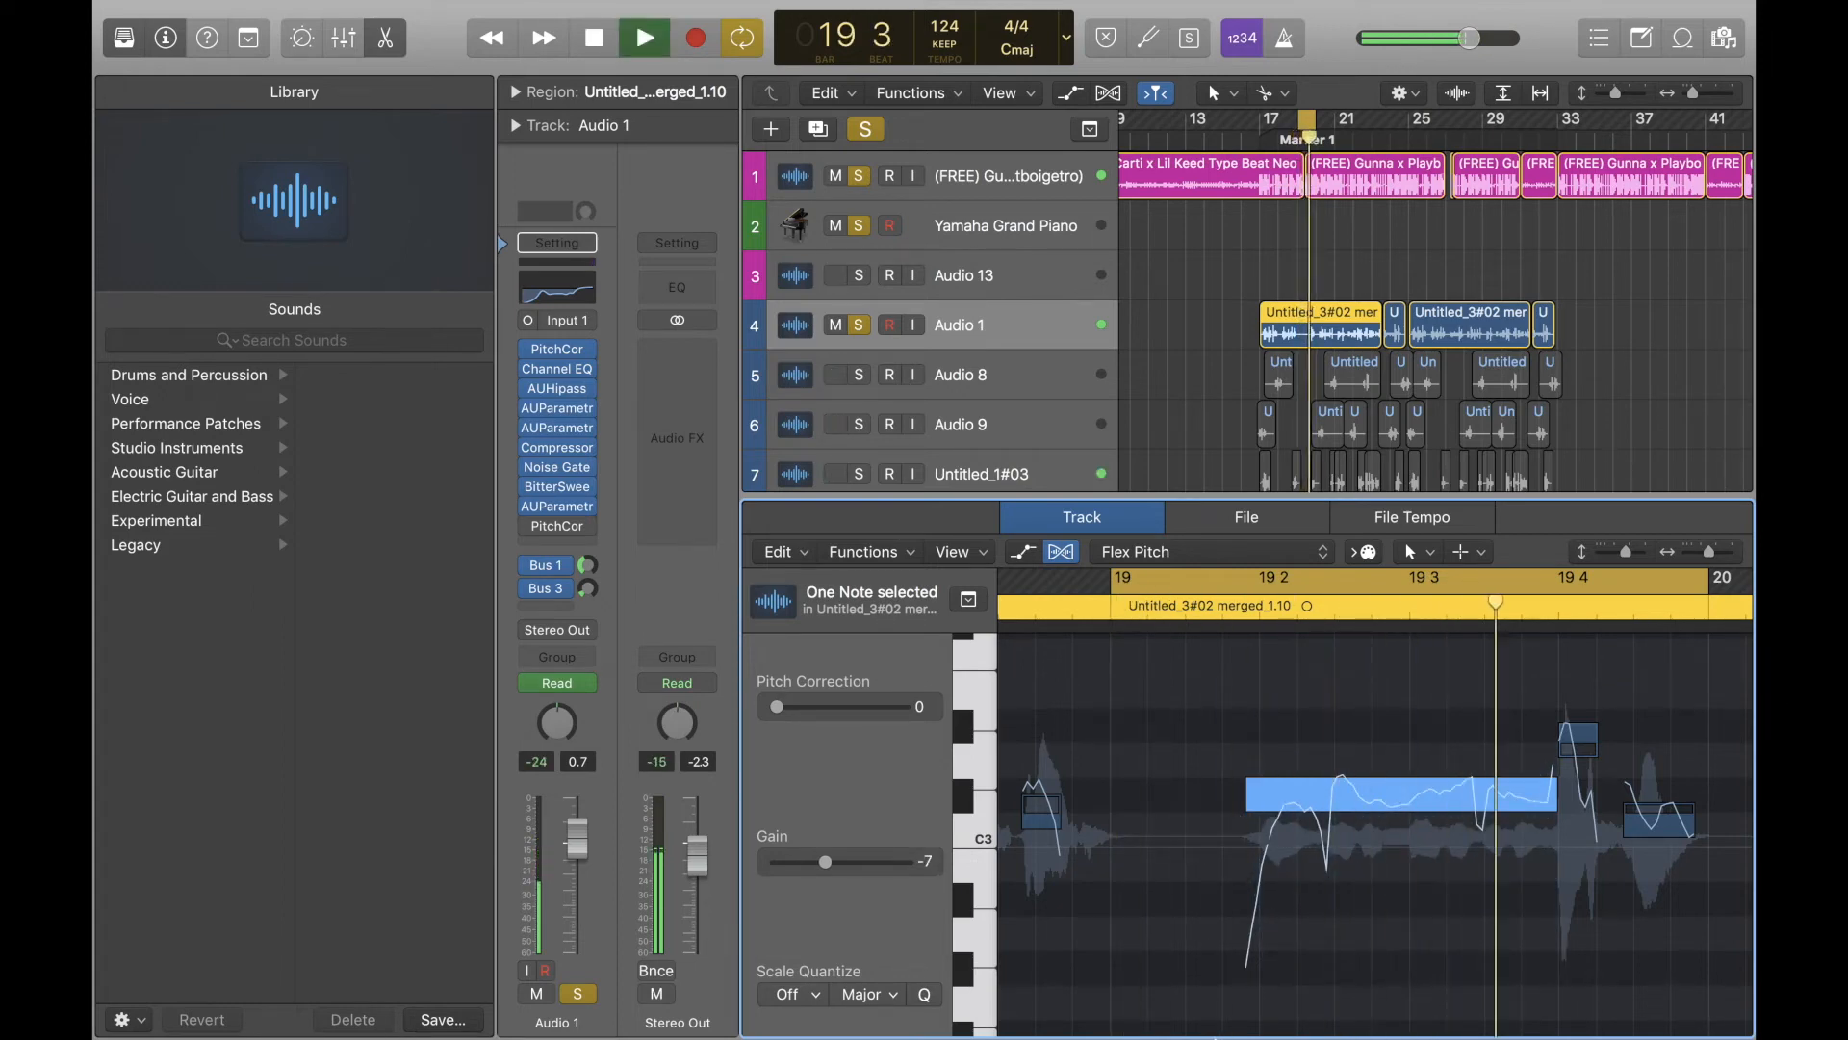
pyautogui.press('space')
pyautogui.moveTo(1256, 828); pyautogui.dragTo(1256, 719)
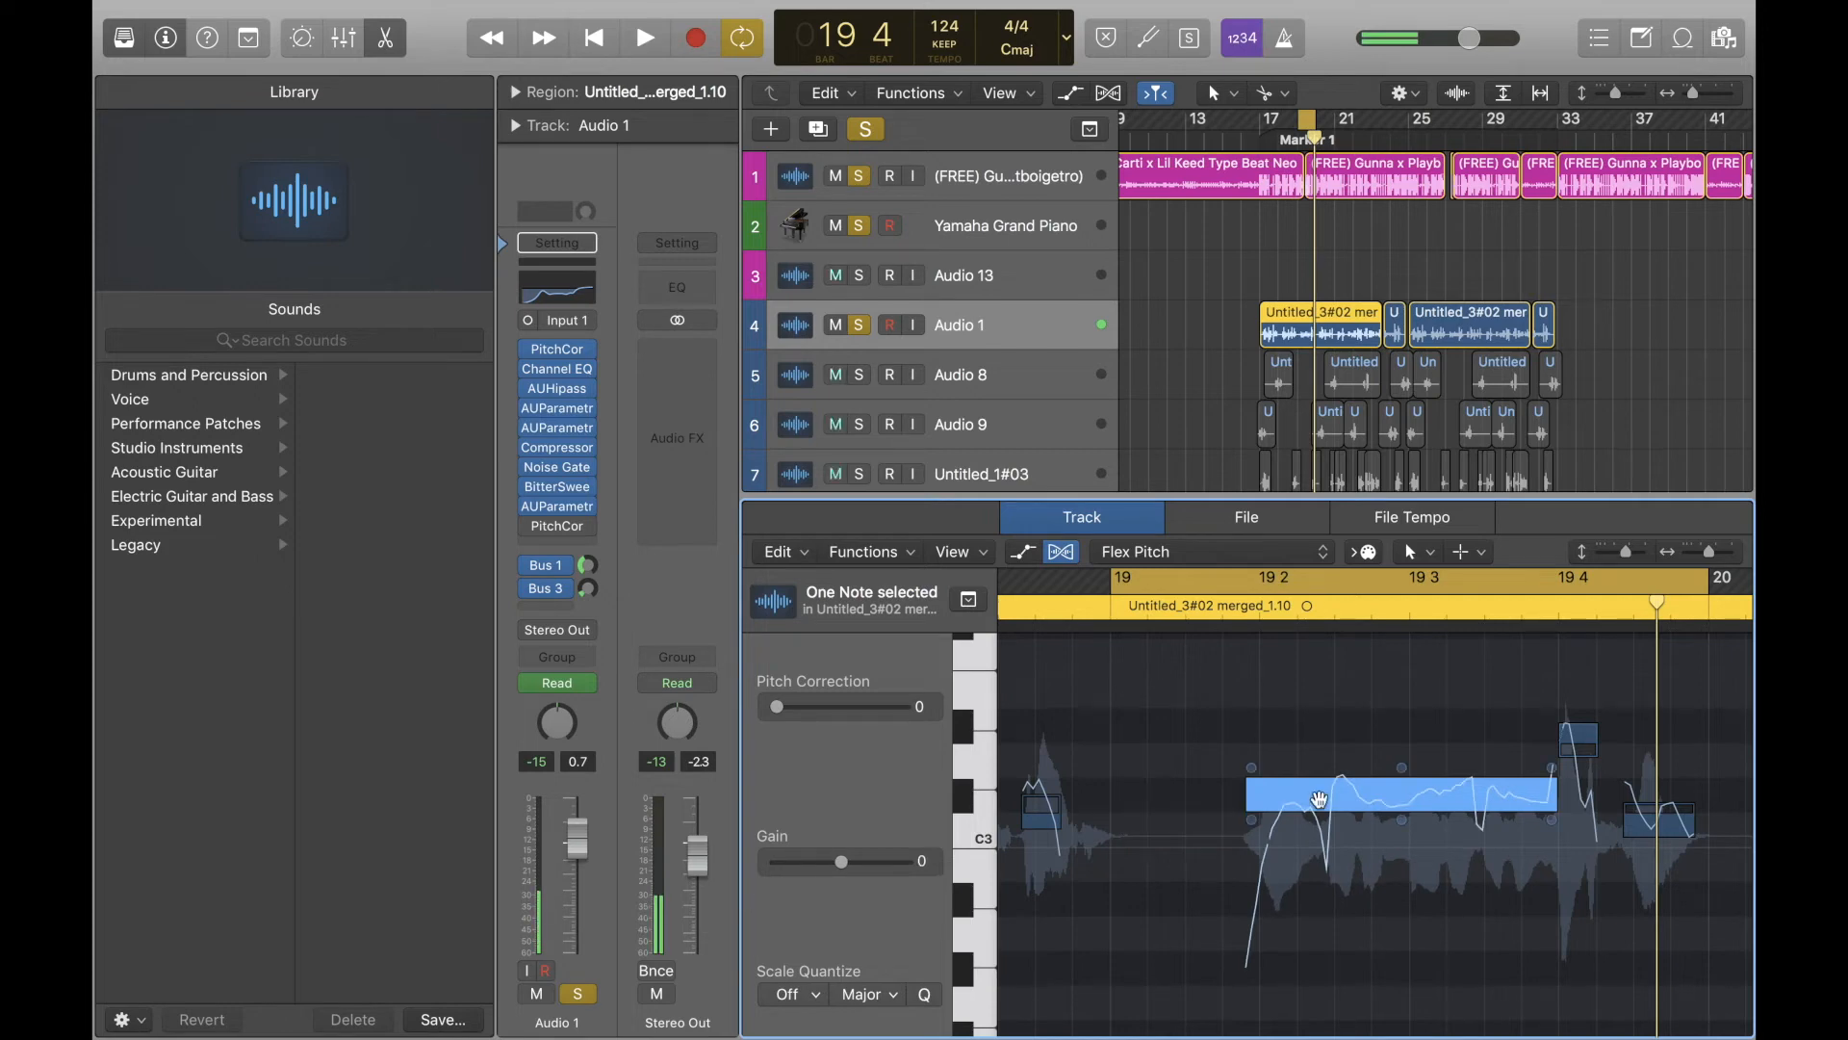
# Listen to the loop, flatten the long C#3 note's Vibrato to 0%, and play the loop again
pyautogui.moveTo(1403, 825)
pyautogui.press('space')
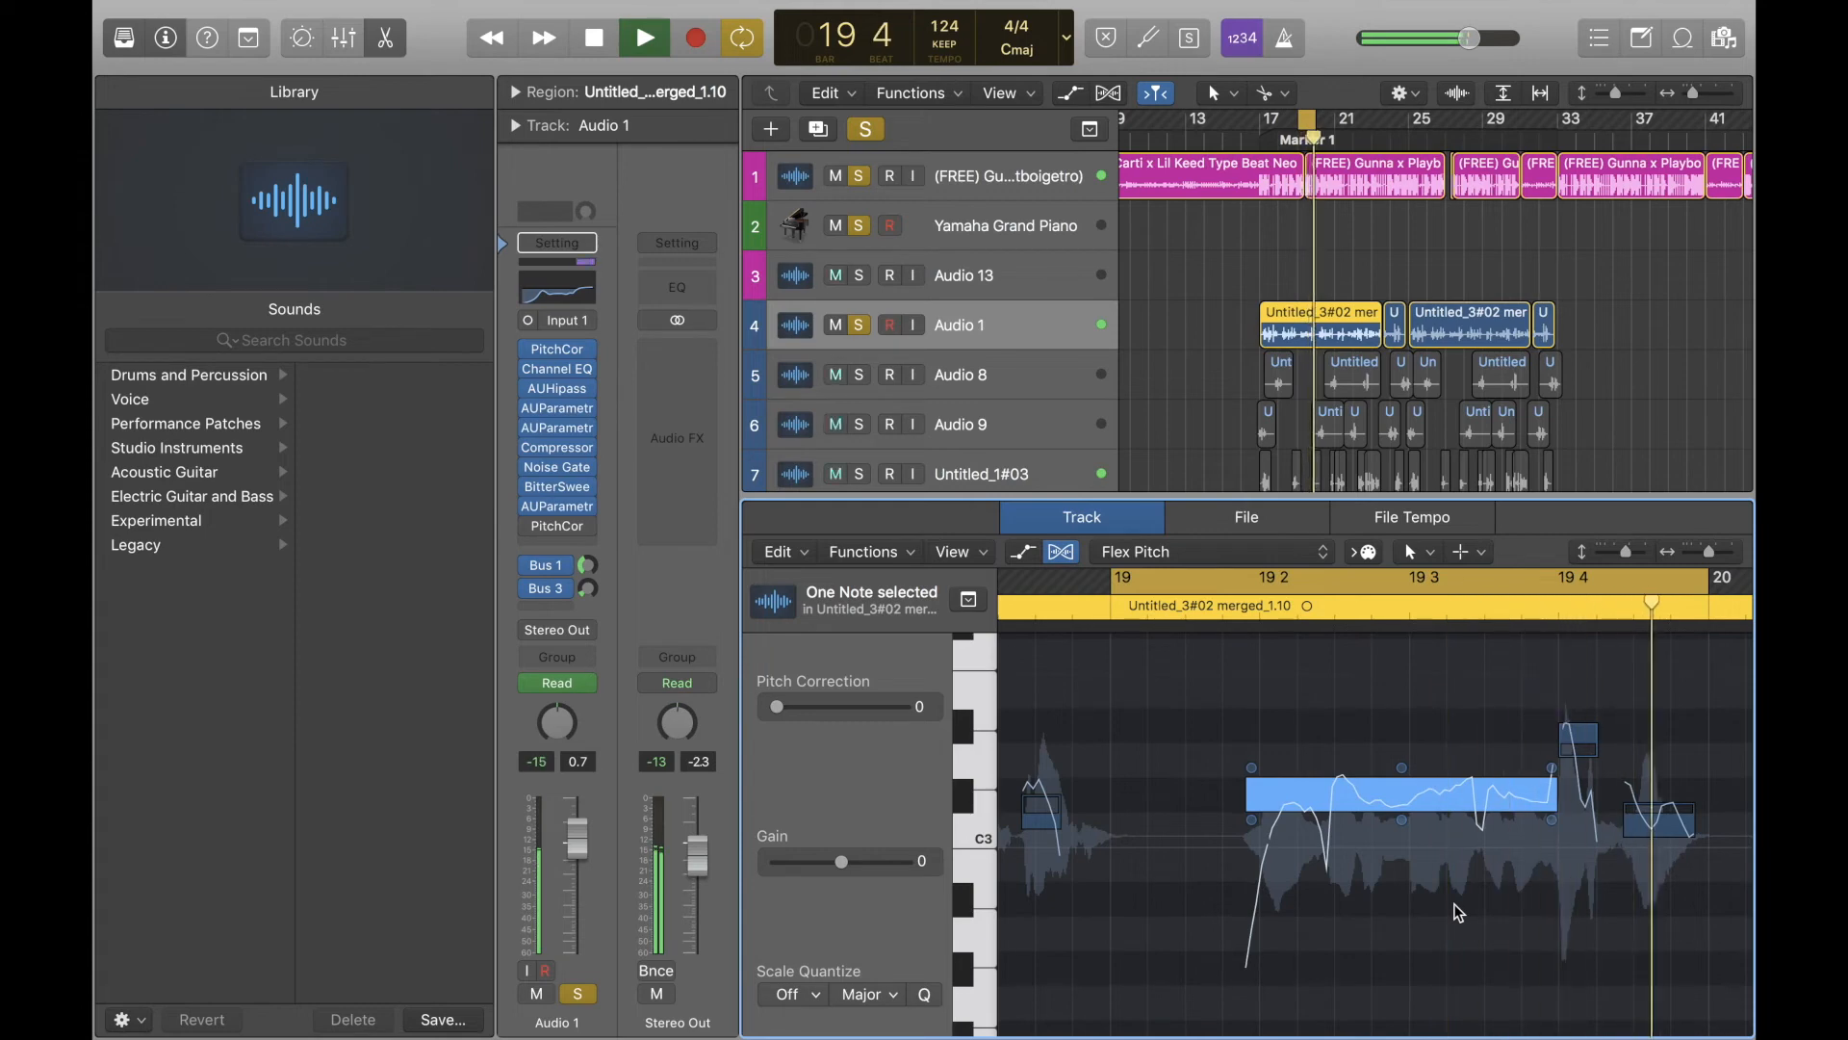
pyautogui.press('space')
pyautogui.moveTo(1401, 820); pyautogui.dragTo(1402, 877)
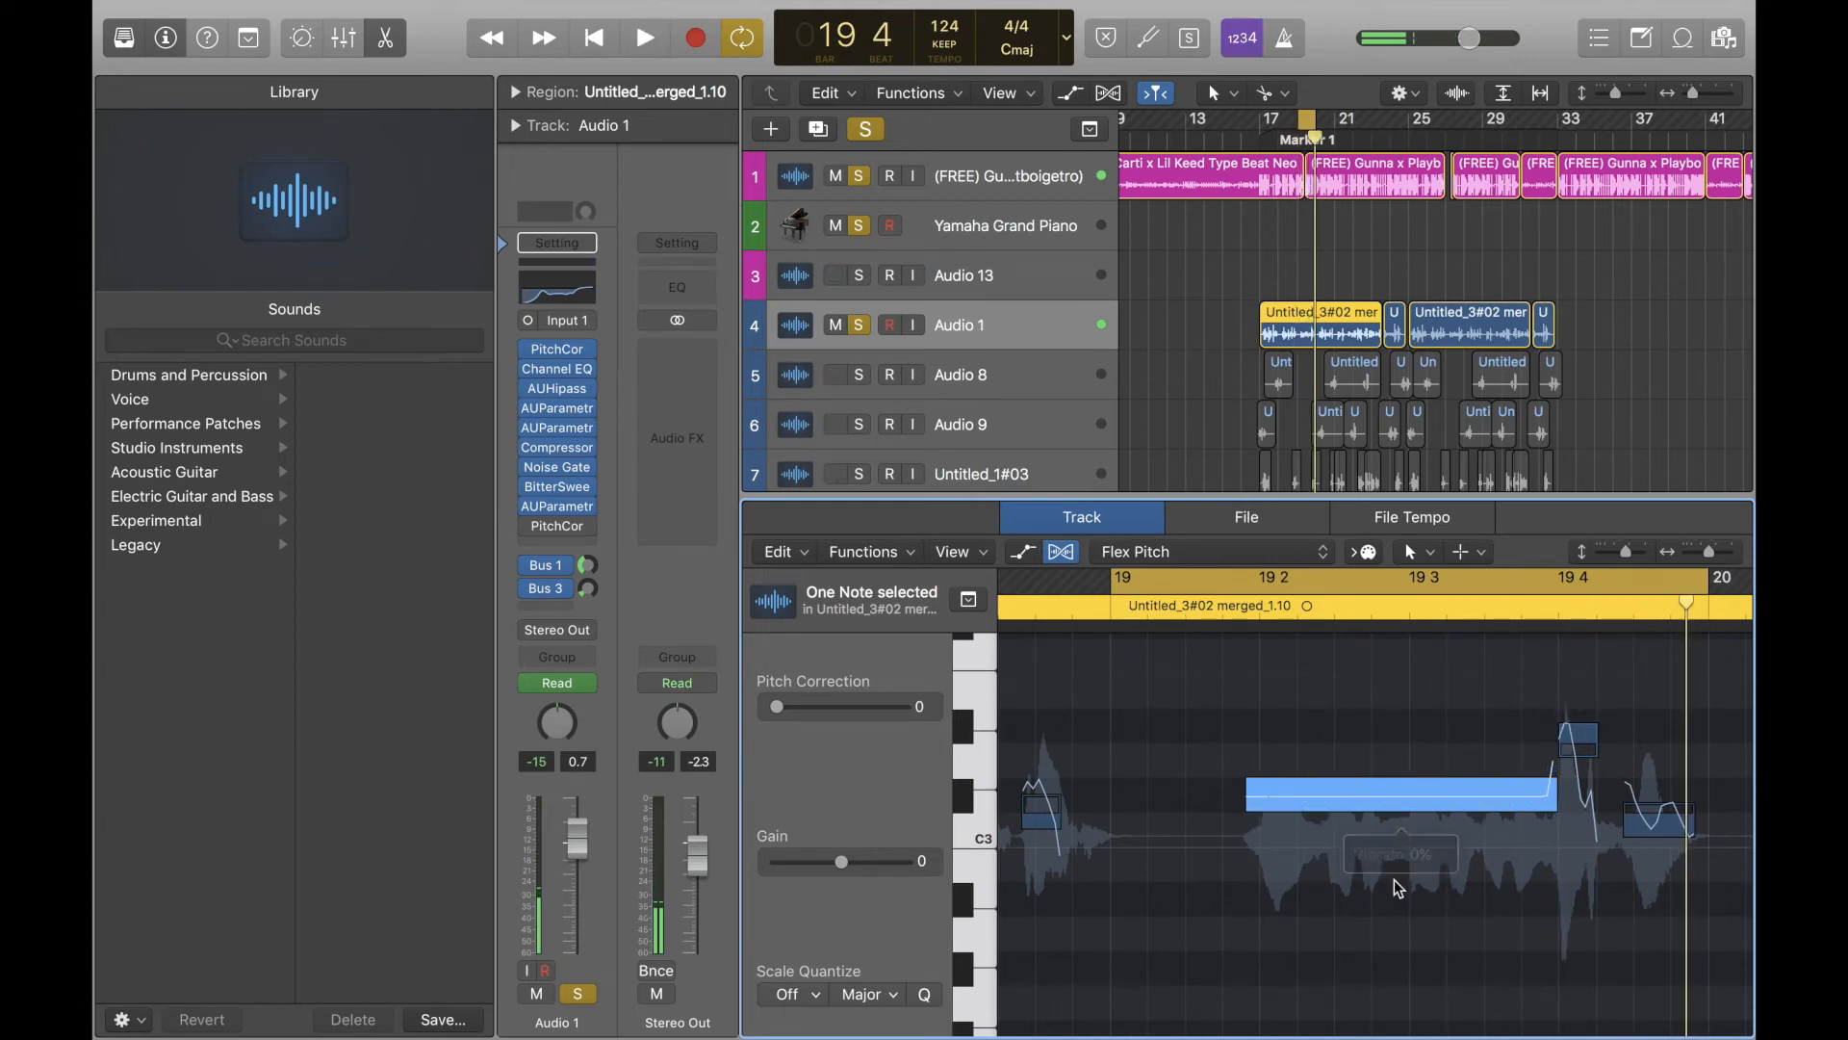
pyautogui.press('space')
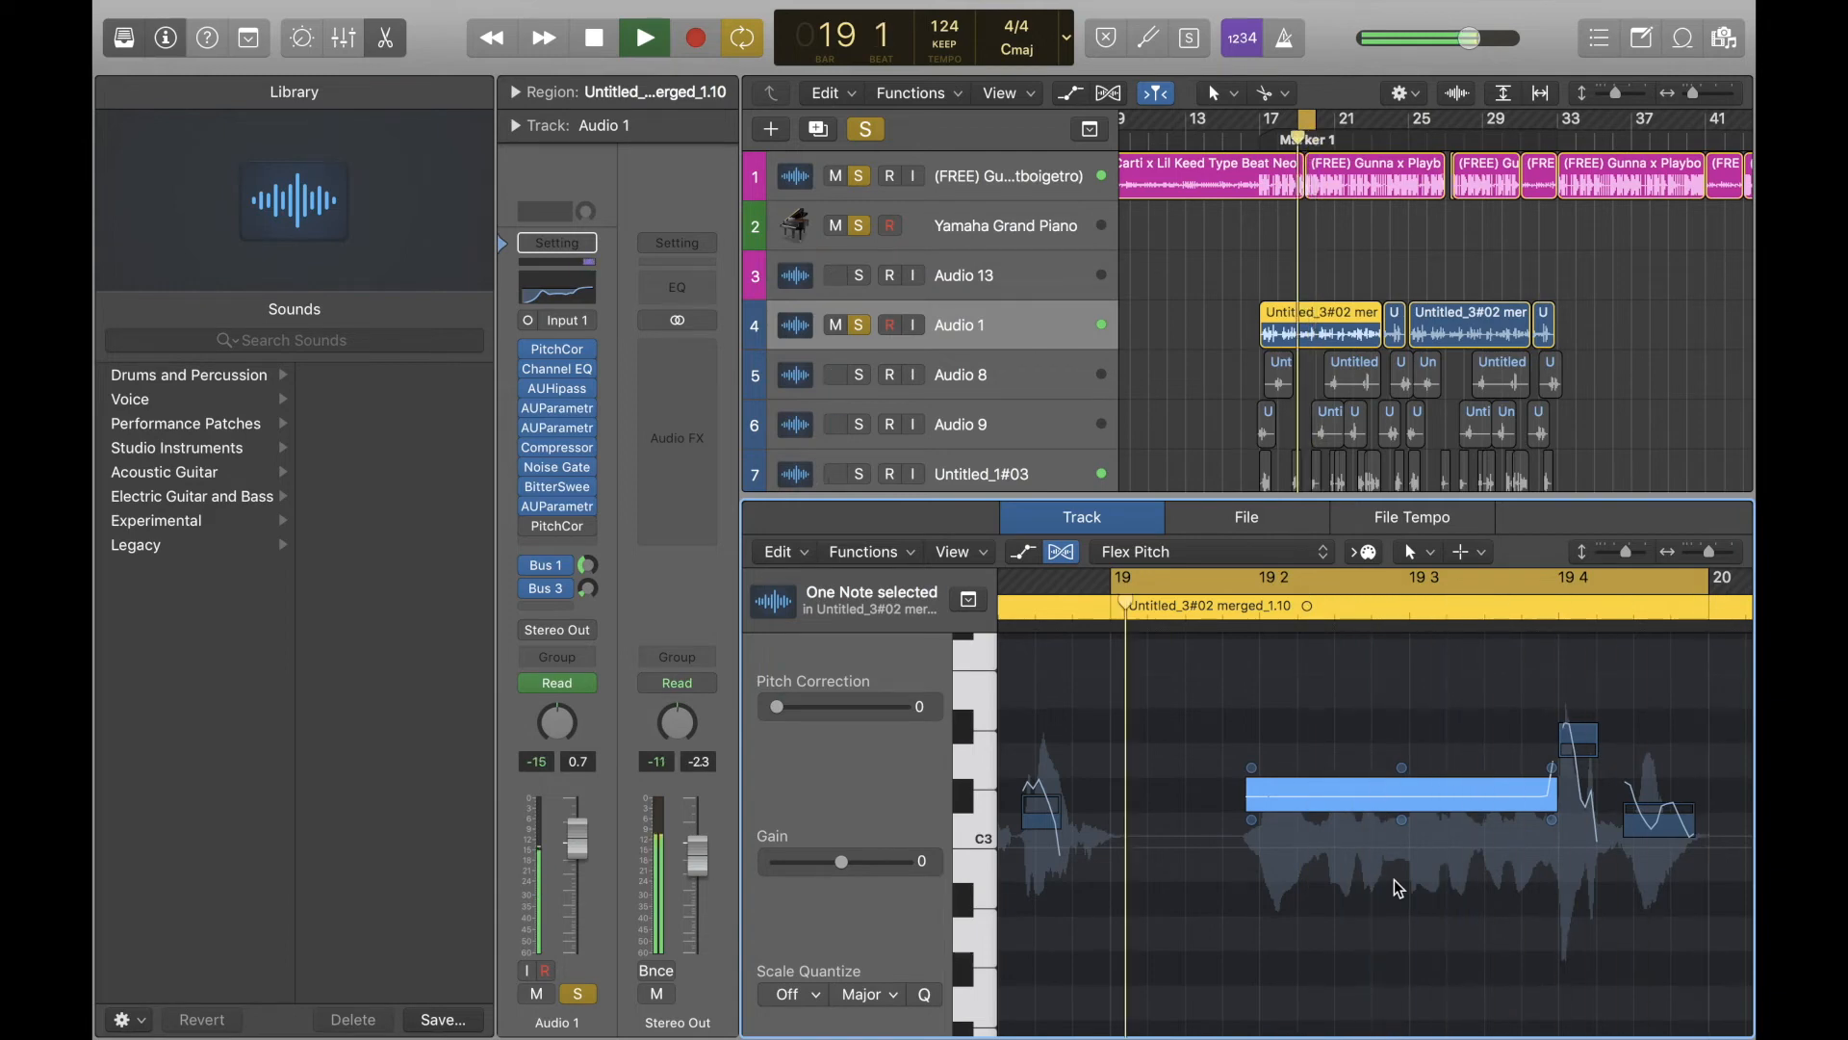
pyautogui.press('space')
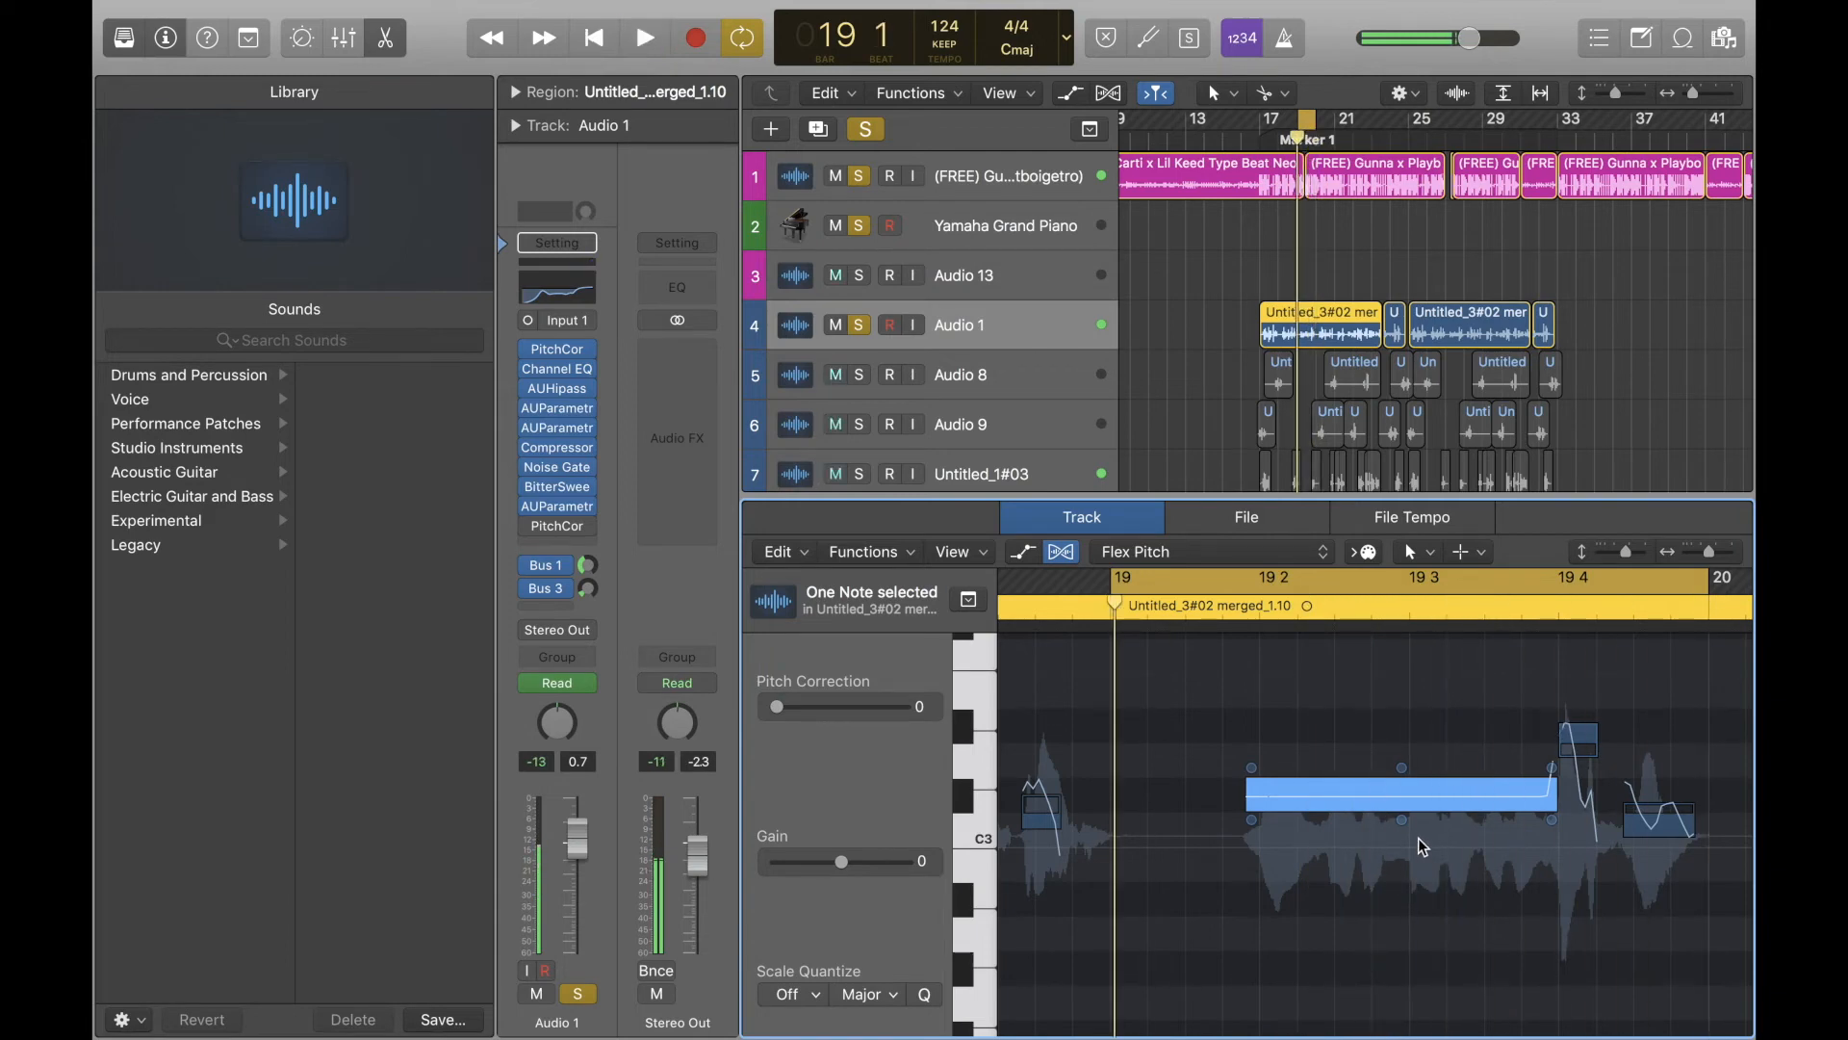
# Restore the original Vibrato curve of the long C#3 note in bar 19
pyautogui.moveTo(1402, 829)
pyautogui.moveTo(1407, 826); pyautogui.dragTo(1403, 761)
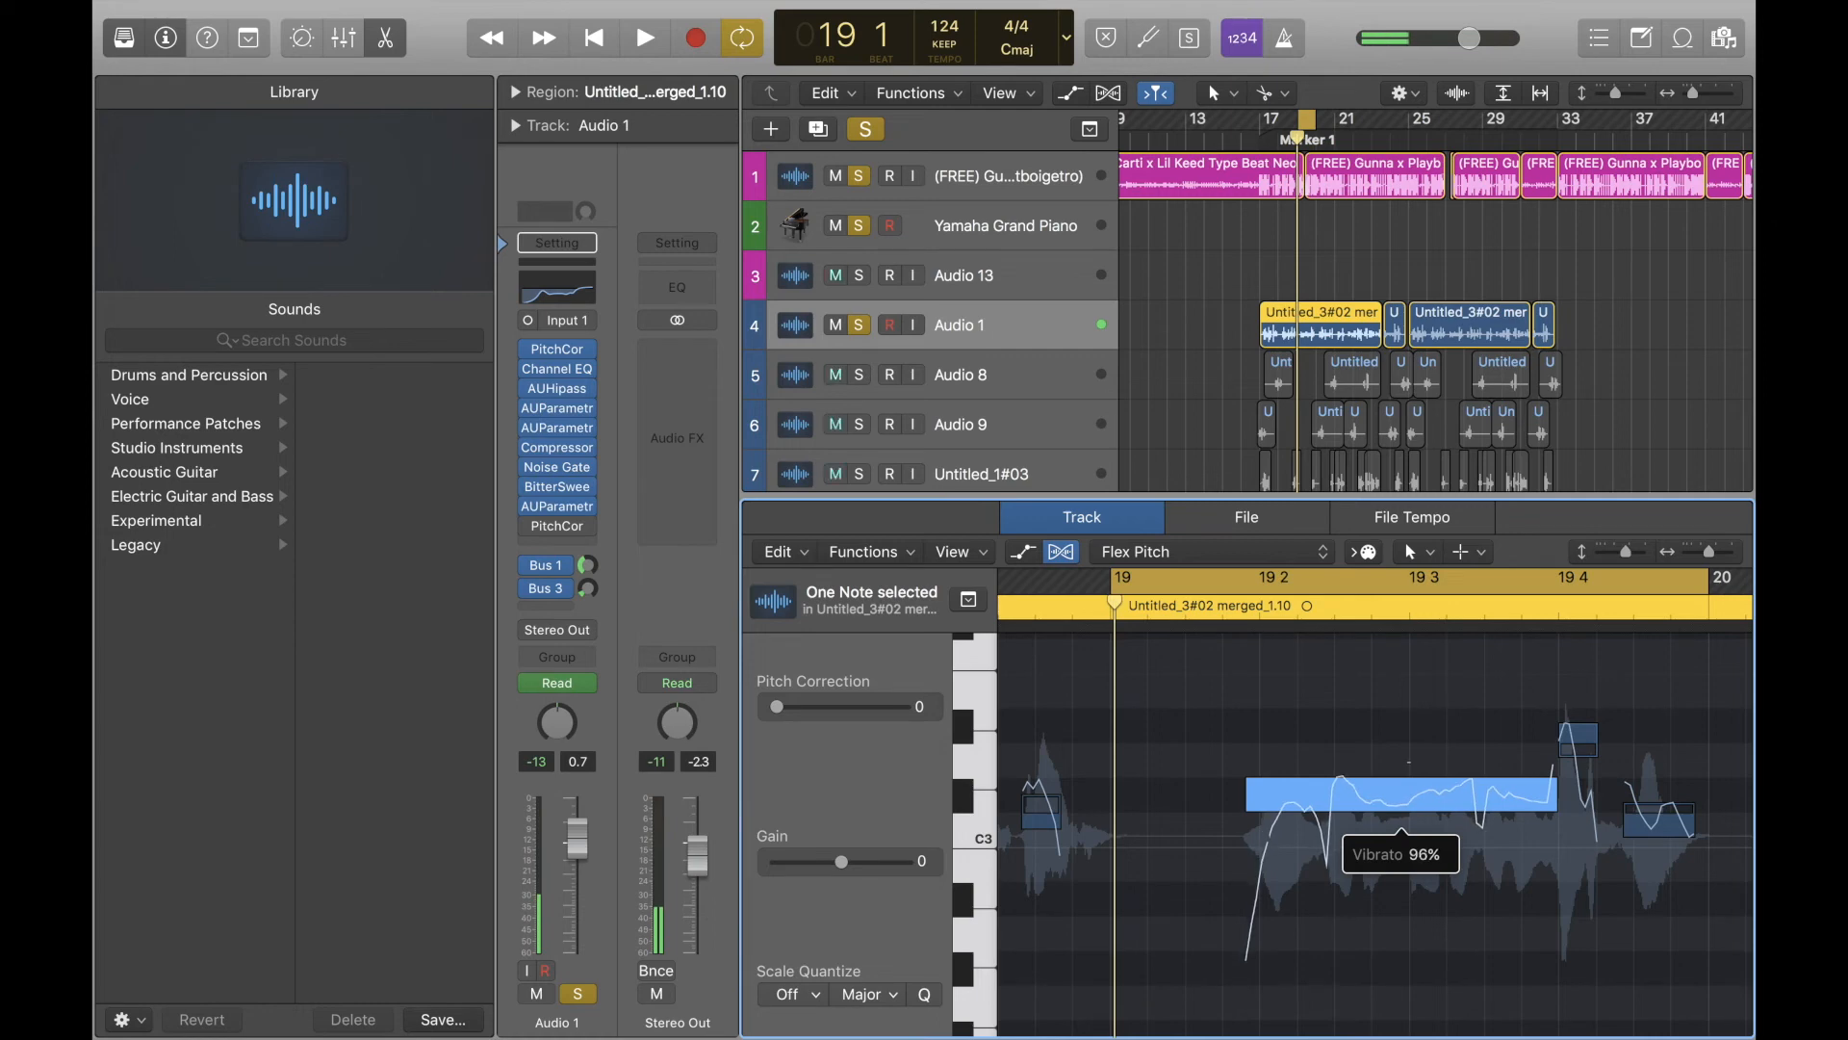
pyautogui.moveTo(1403, 761); pyautogui.dragTo(1403, 767)
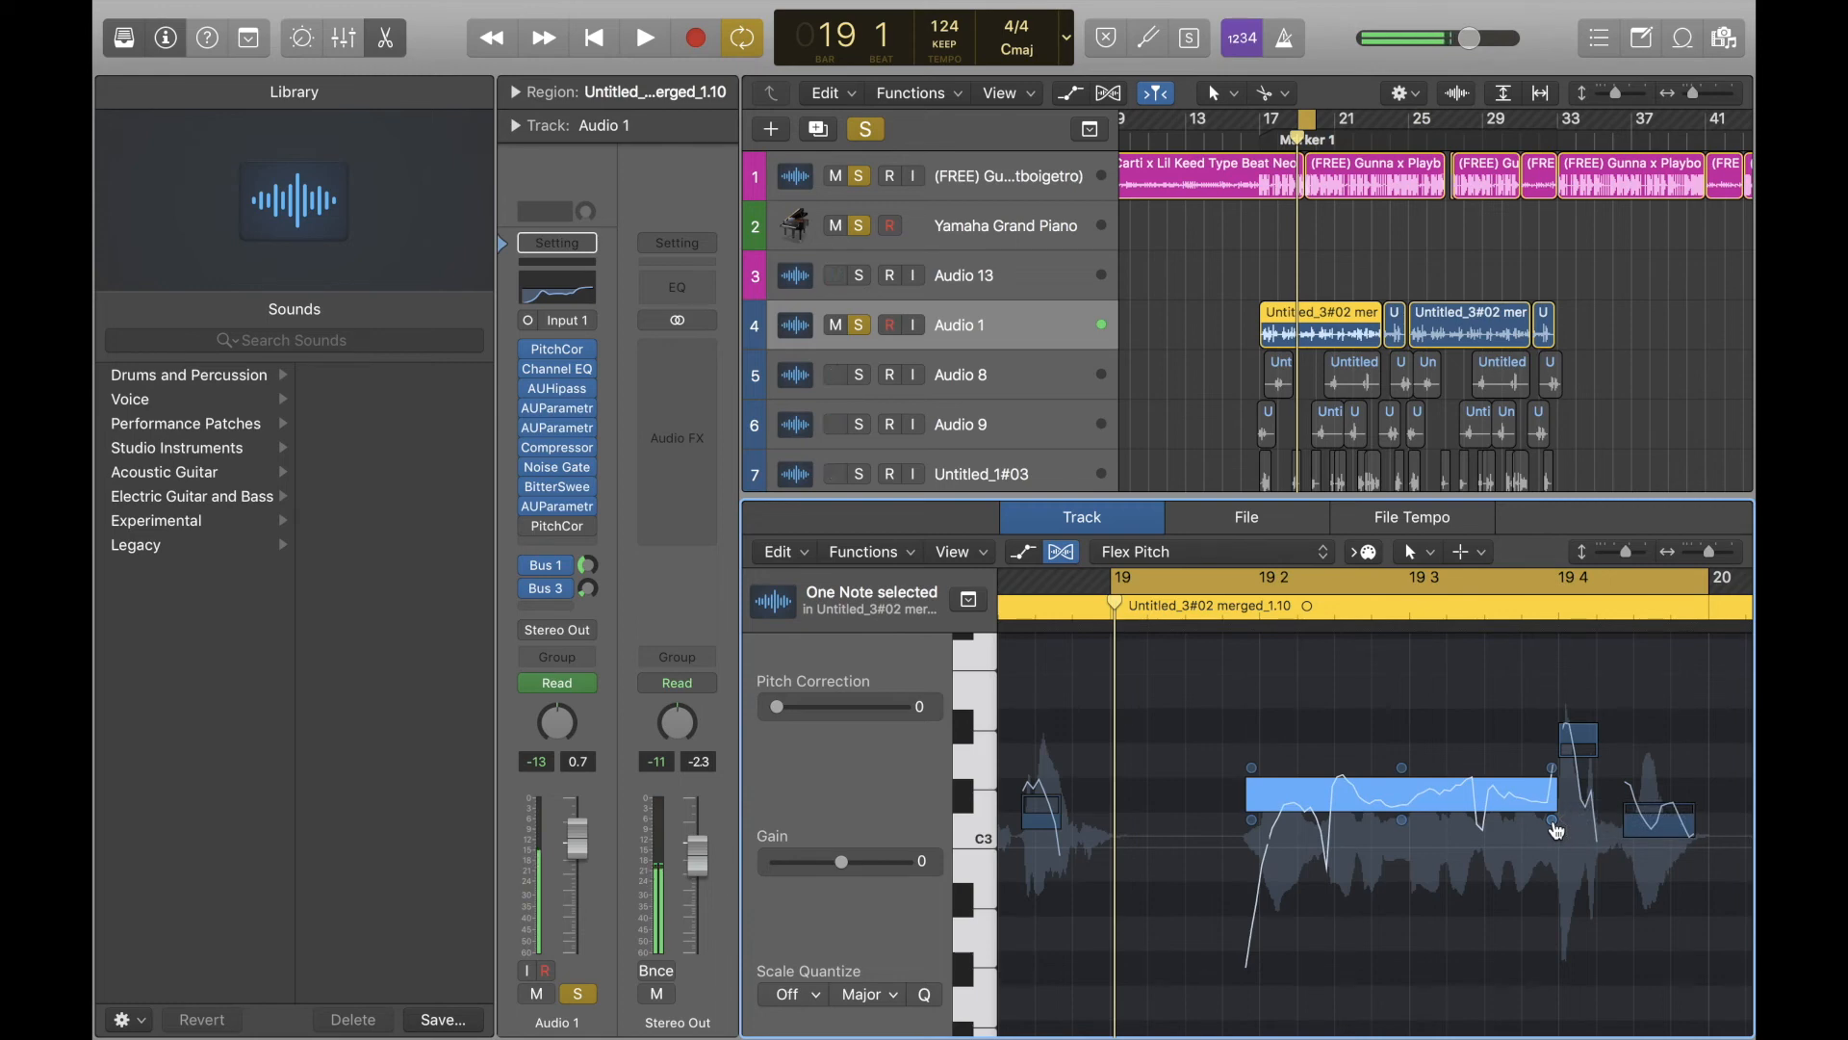
# Raise the Formant Shift of the long C#3 note in bar 19 and listen to the loop
pyautogui.scroll(3, 1556, 829)
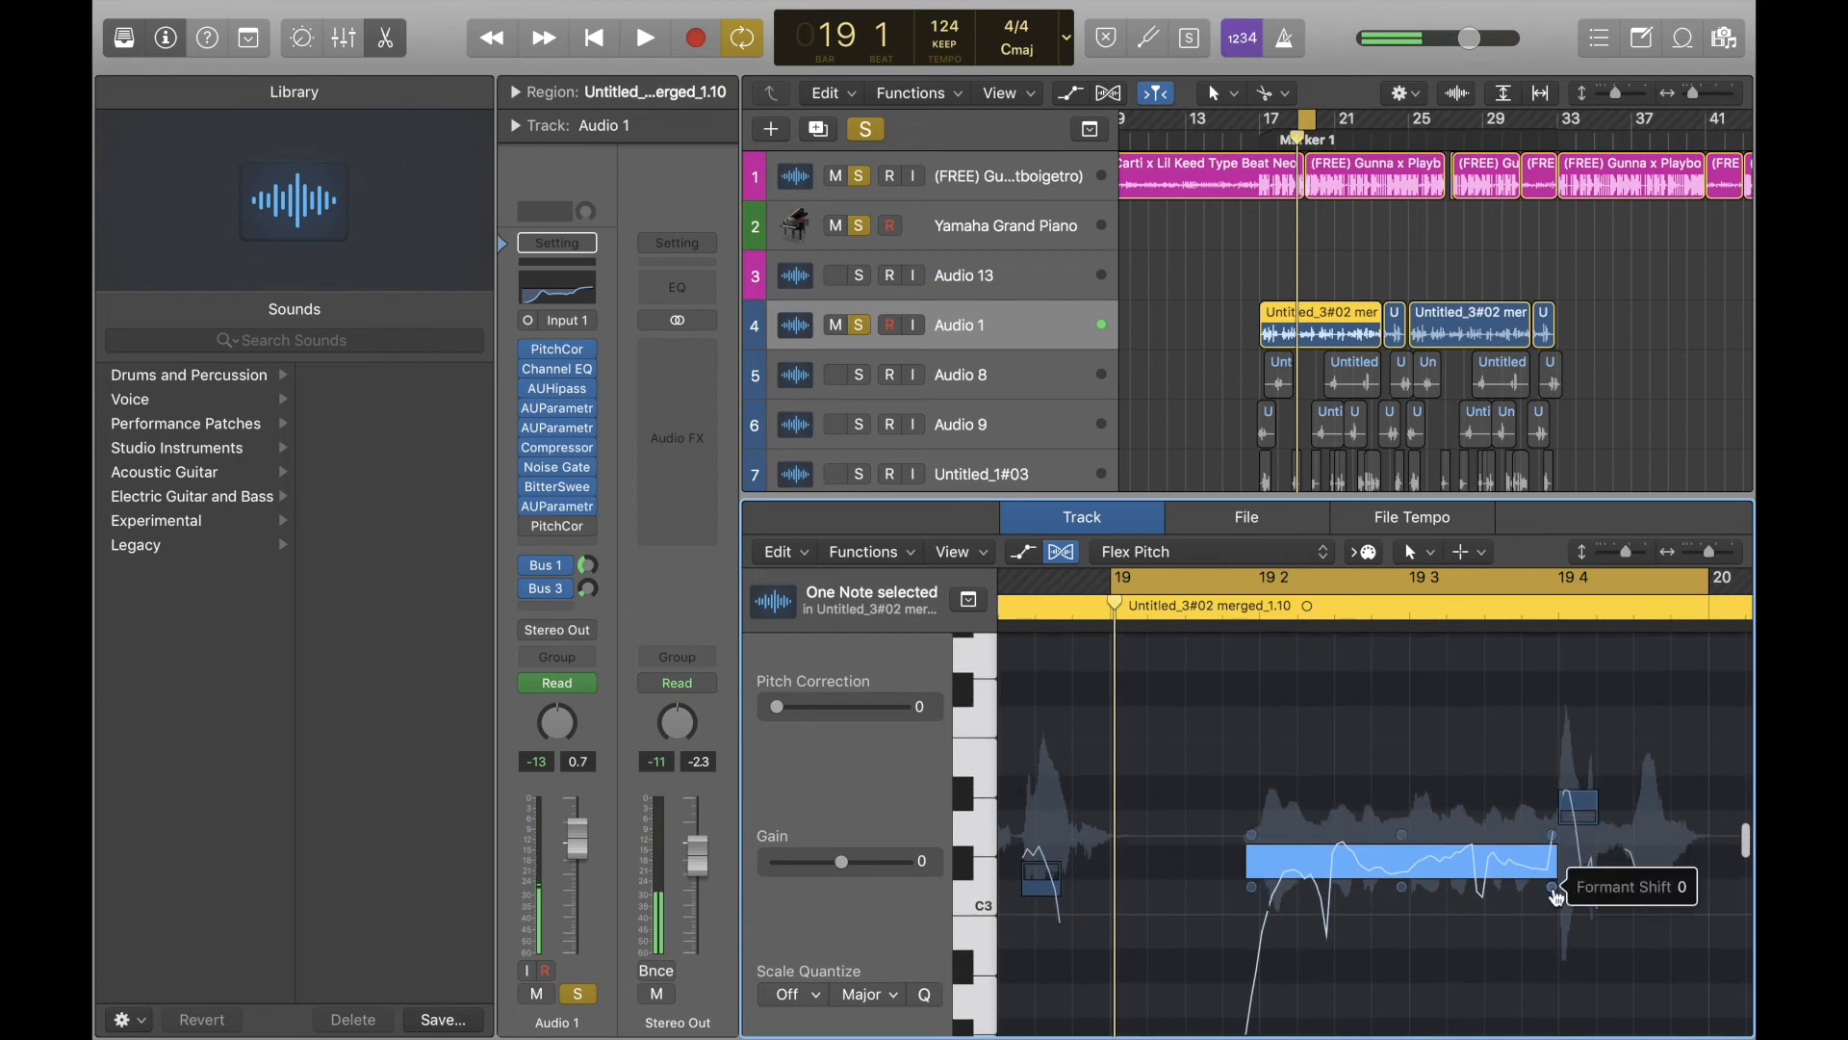
pyautogui.moveTo(1555, 886); pyautogui.dragTo(1509, 489)
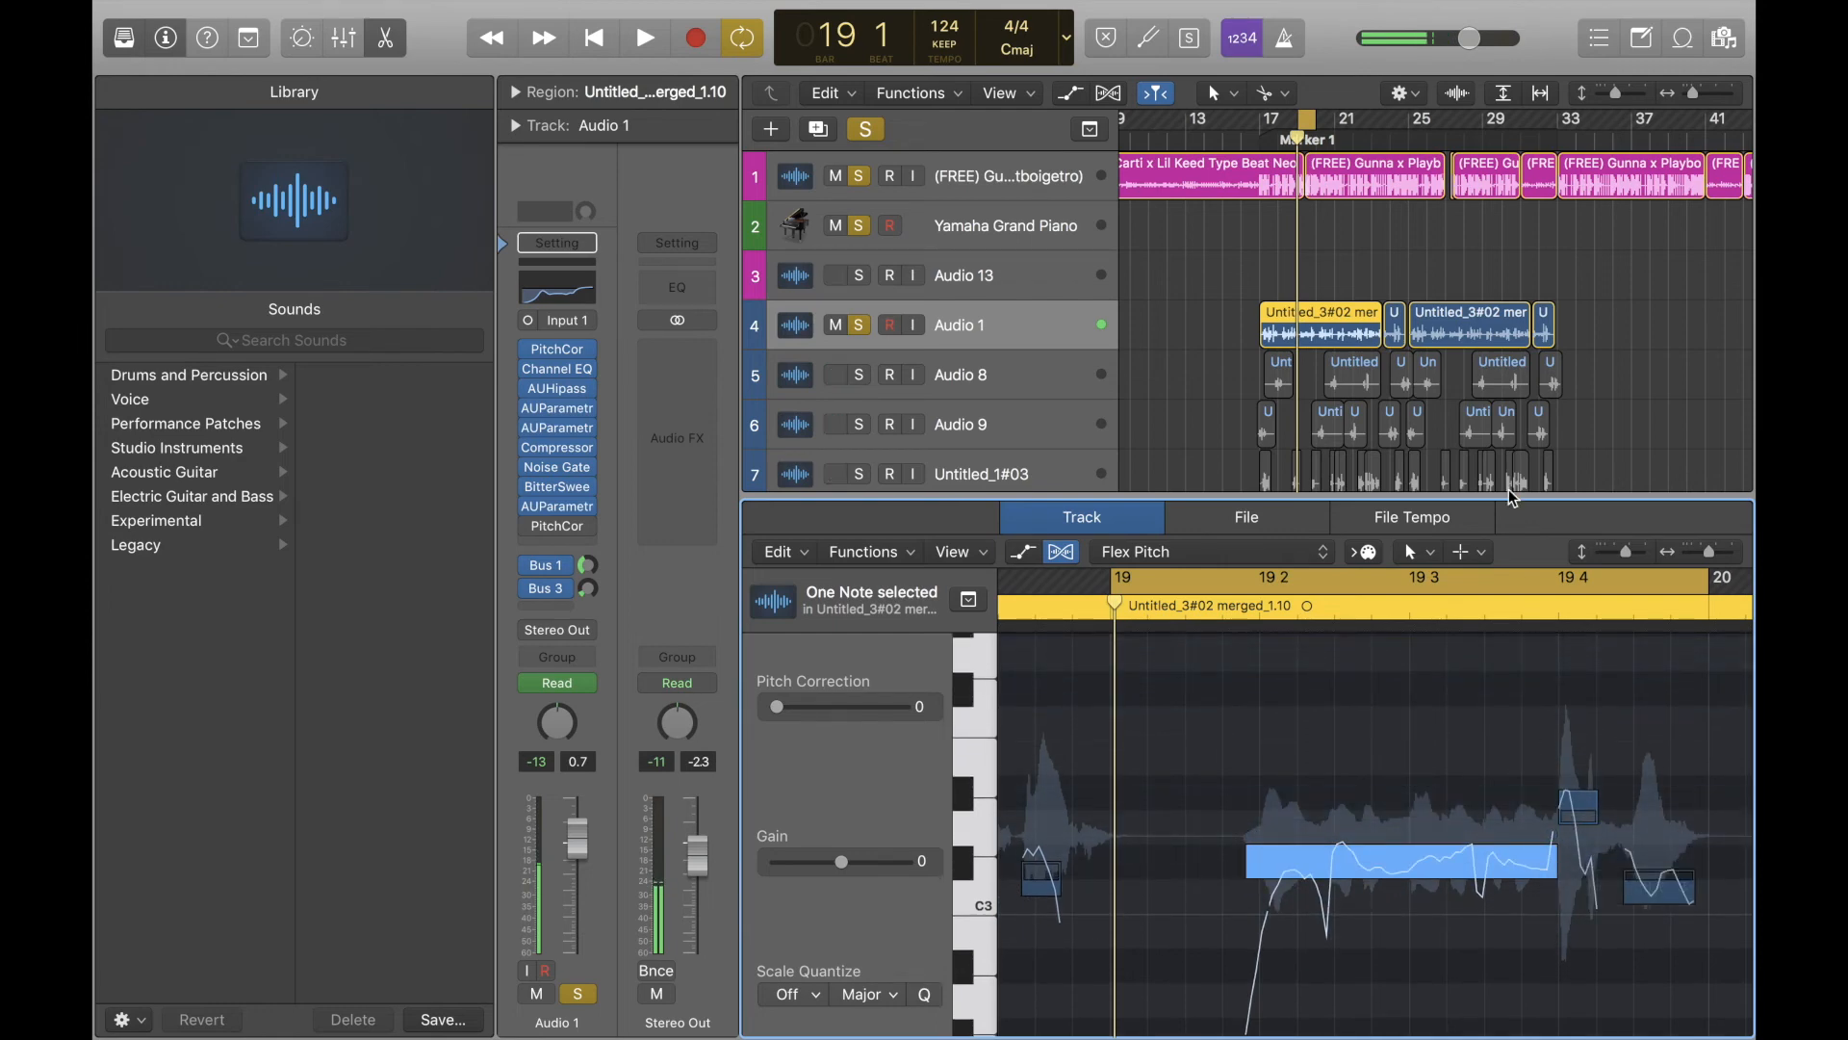
pyautogui.press('space')
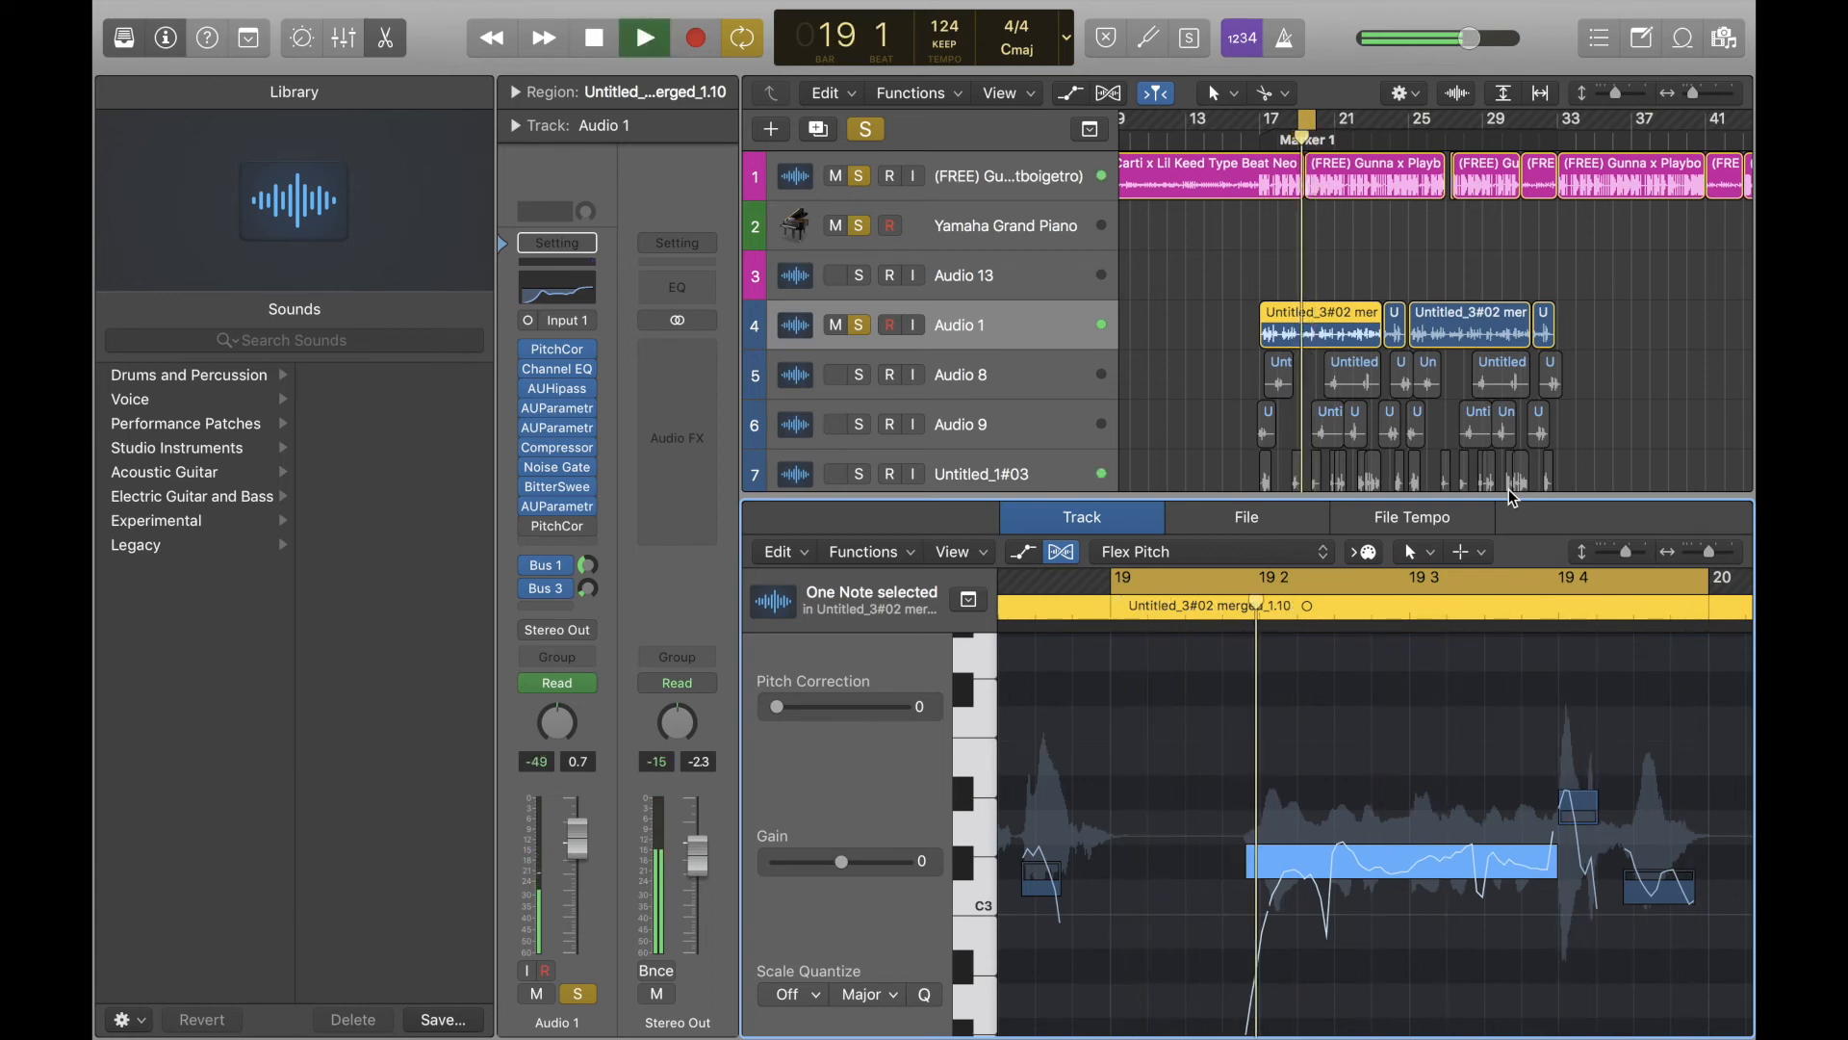
pyautogui.press('space')
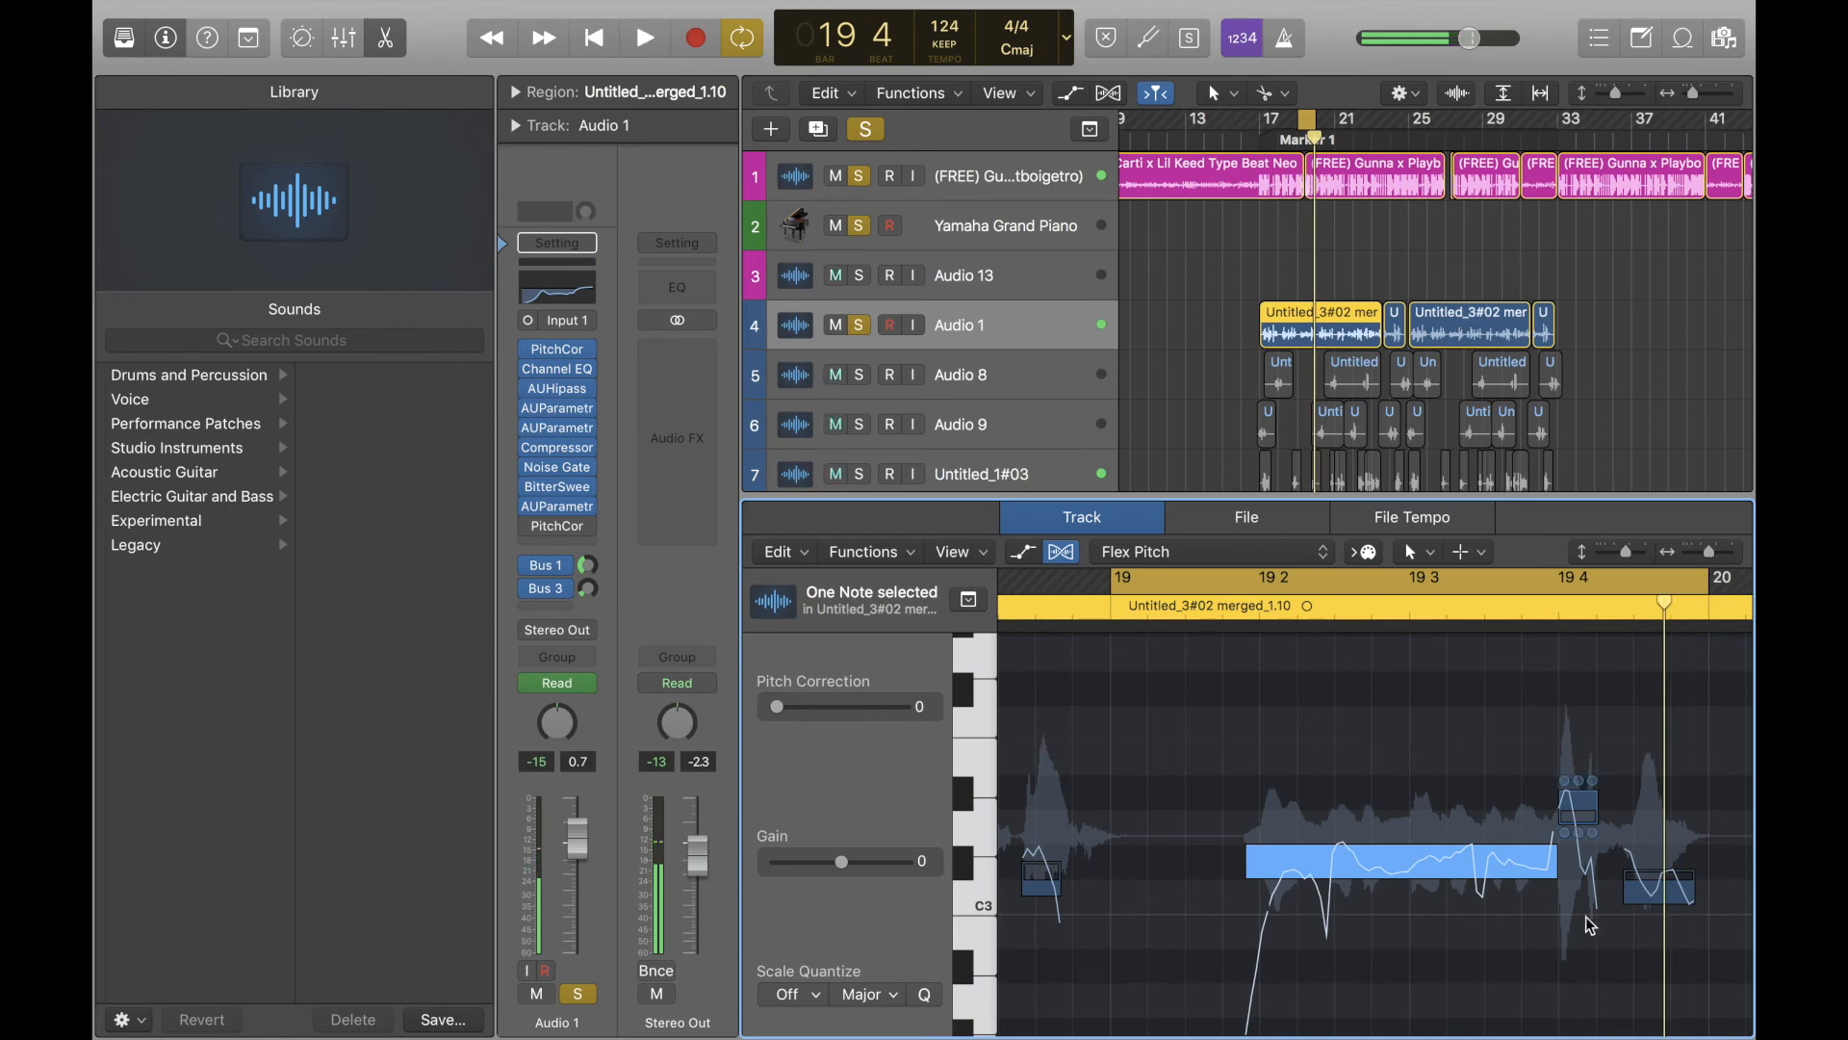
# Try a negative Formant Shift on the long C#3 note, listen to the loop, and bring the Formant Shift back up
pyautogui.moveTo(1551, 886)
pyautogui.mouseDown()
pyautogui.moveTo(1551, 704)
pyautogui.moveTo(1549, 860)
pyautogui.mouseUp()
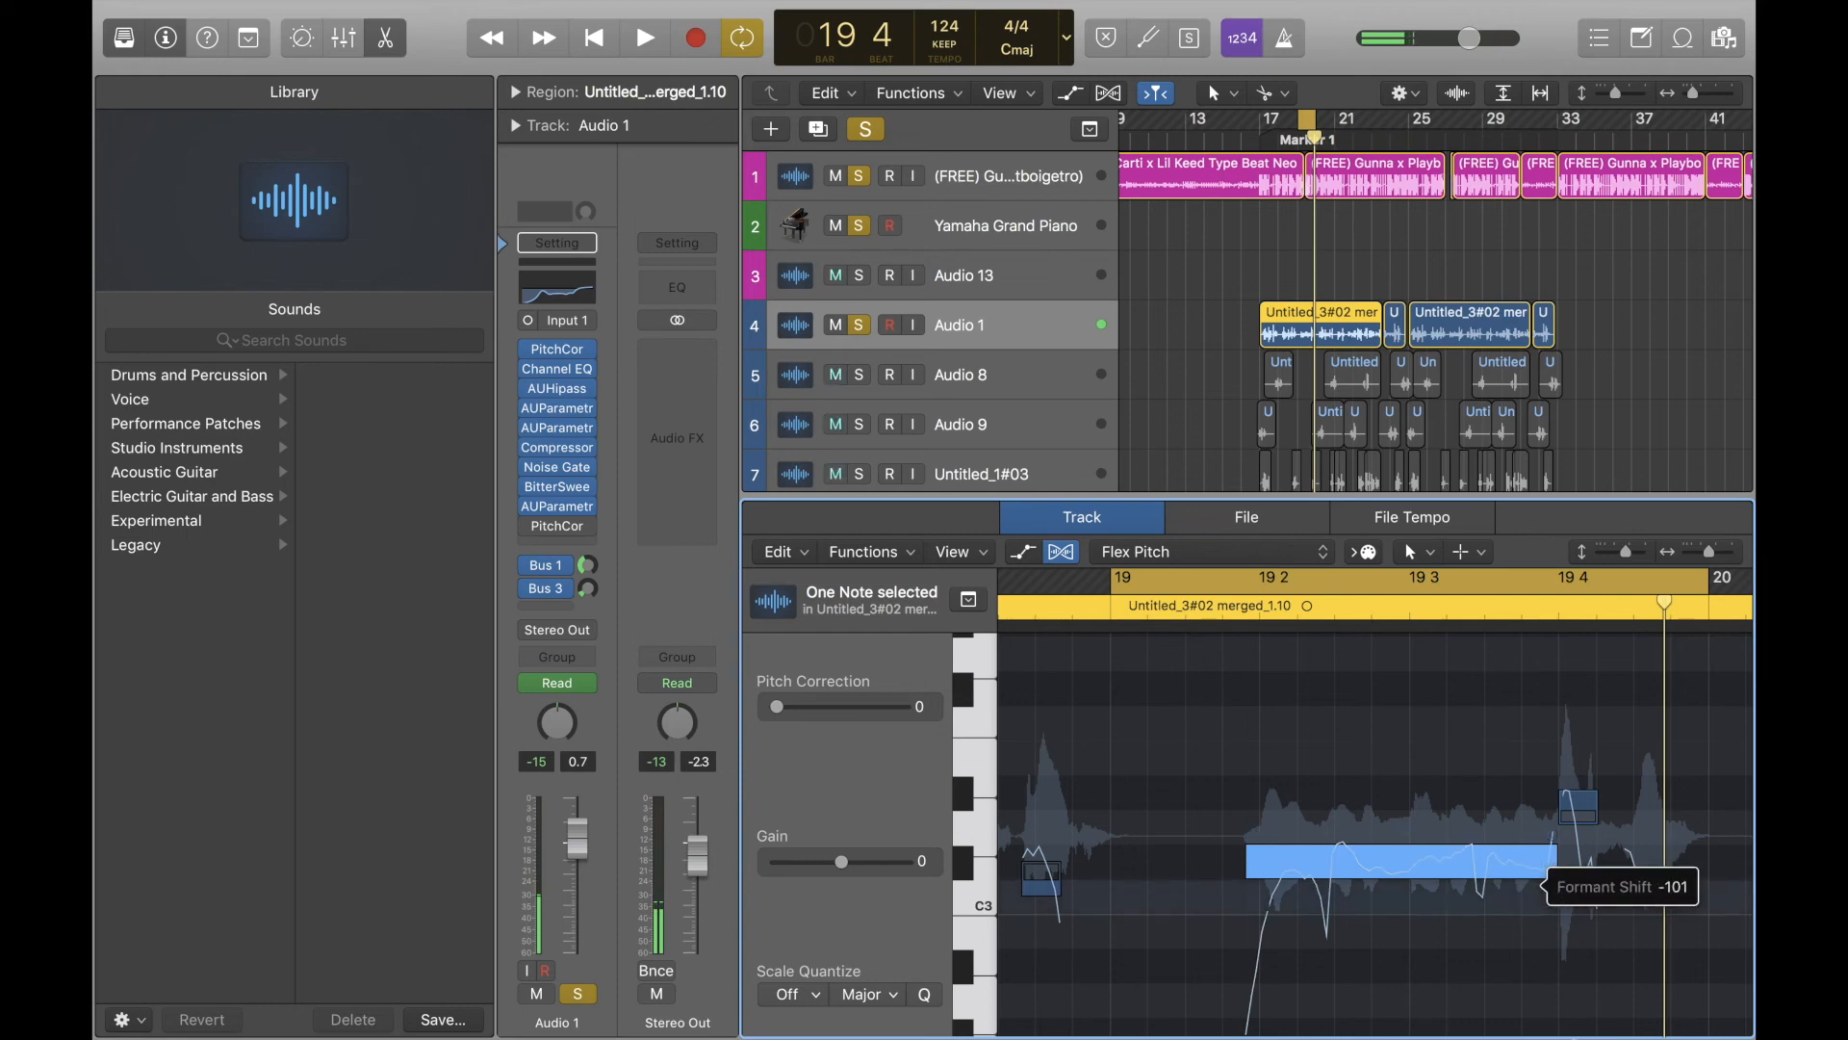
pyautogui.moveTo(1551, 884); pyautogui.dragTo(1551, 1035)
pyautogui.press('space')
pyautogui.scroll(-5, 1566, 870)
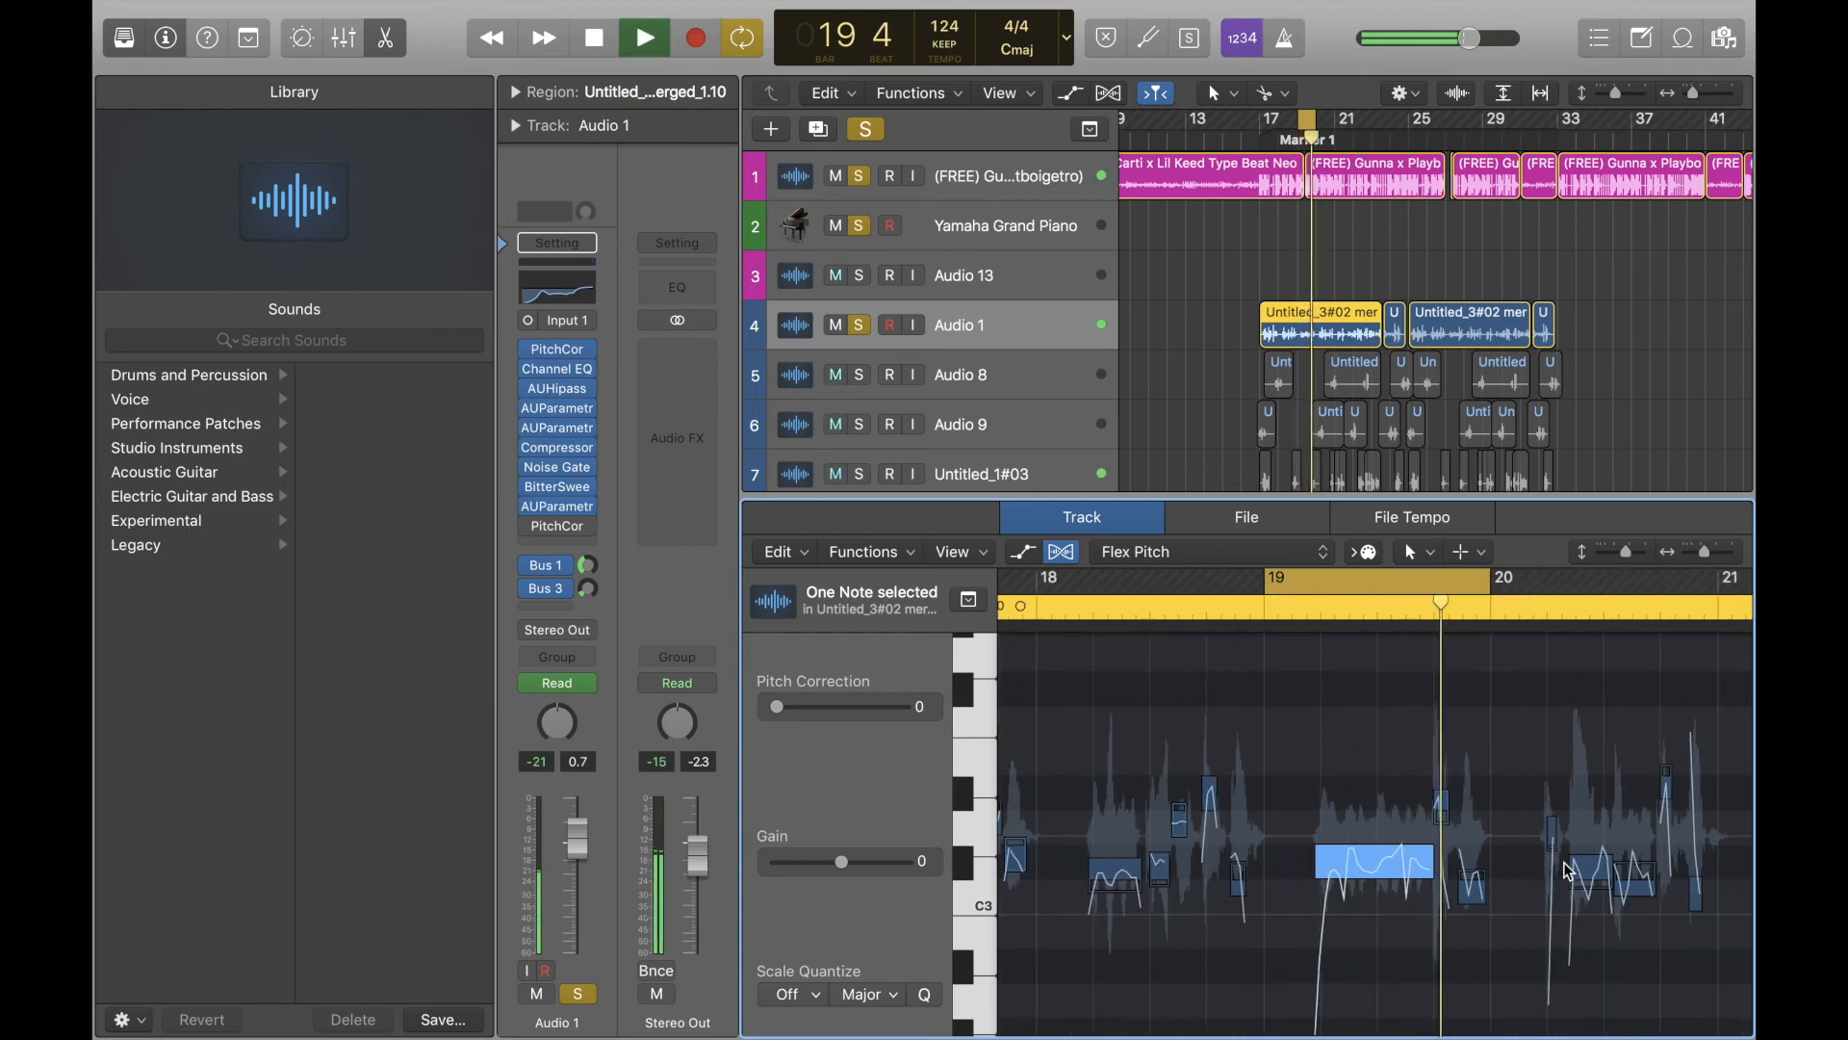
pyautogui.scroll(-3, 1566, 870)
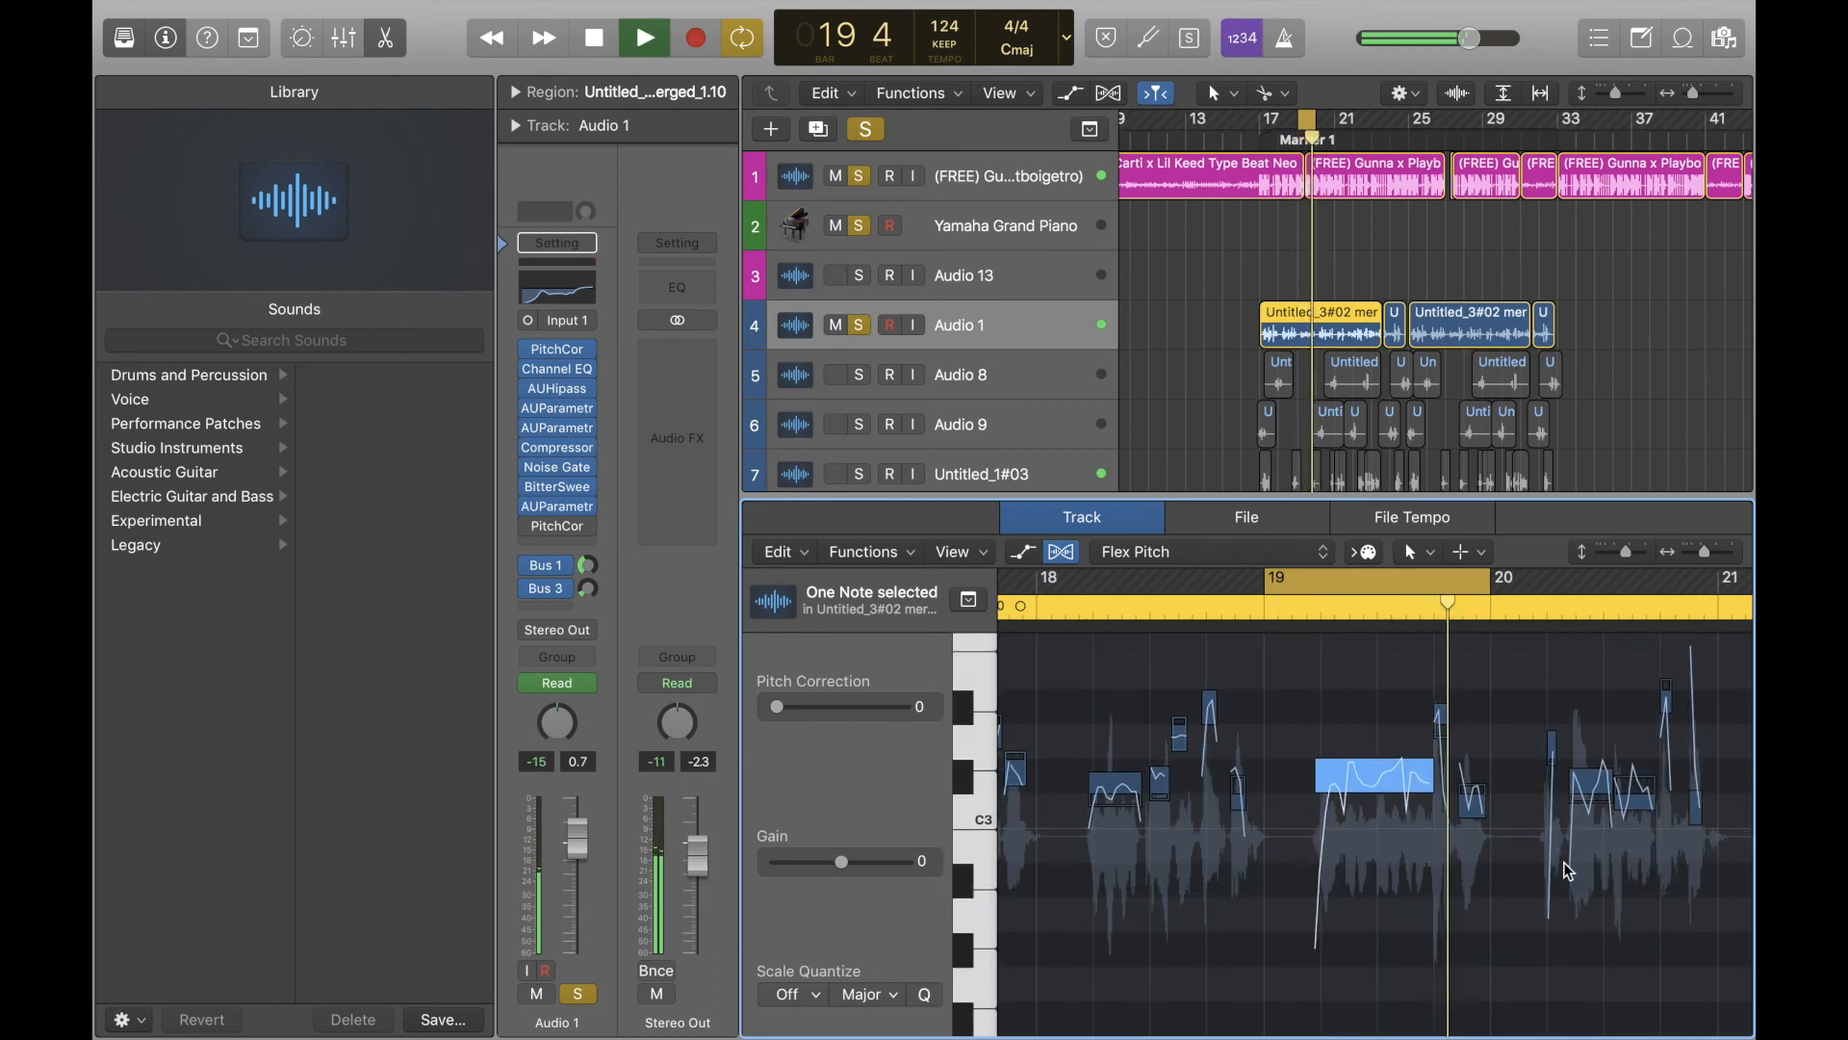
pyautogui.press('space')
pyautogui.moveTo(1434, 803); pyautogui.dragTo(1410, 589)
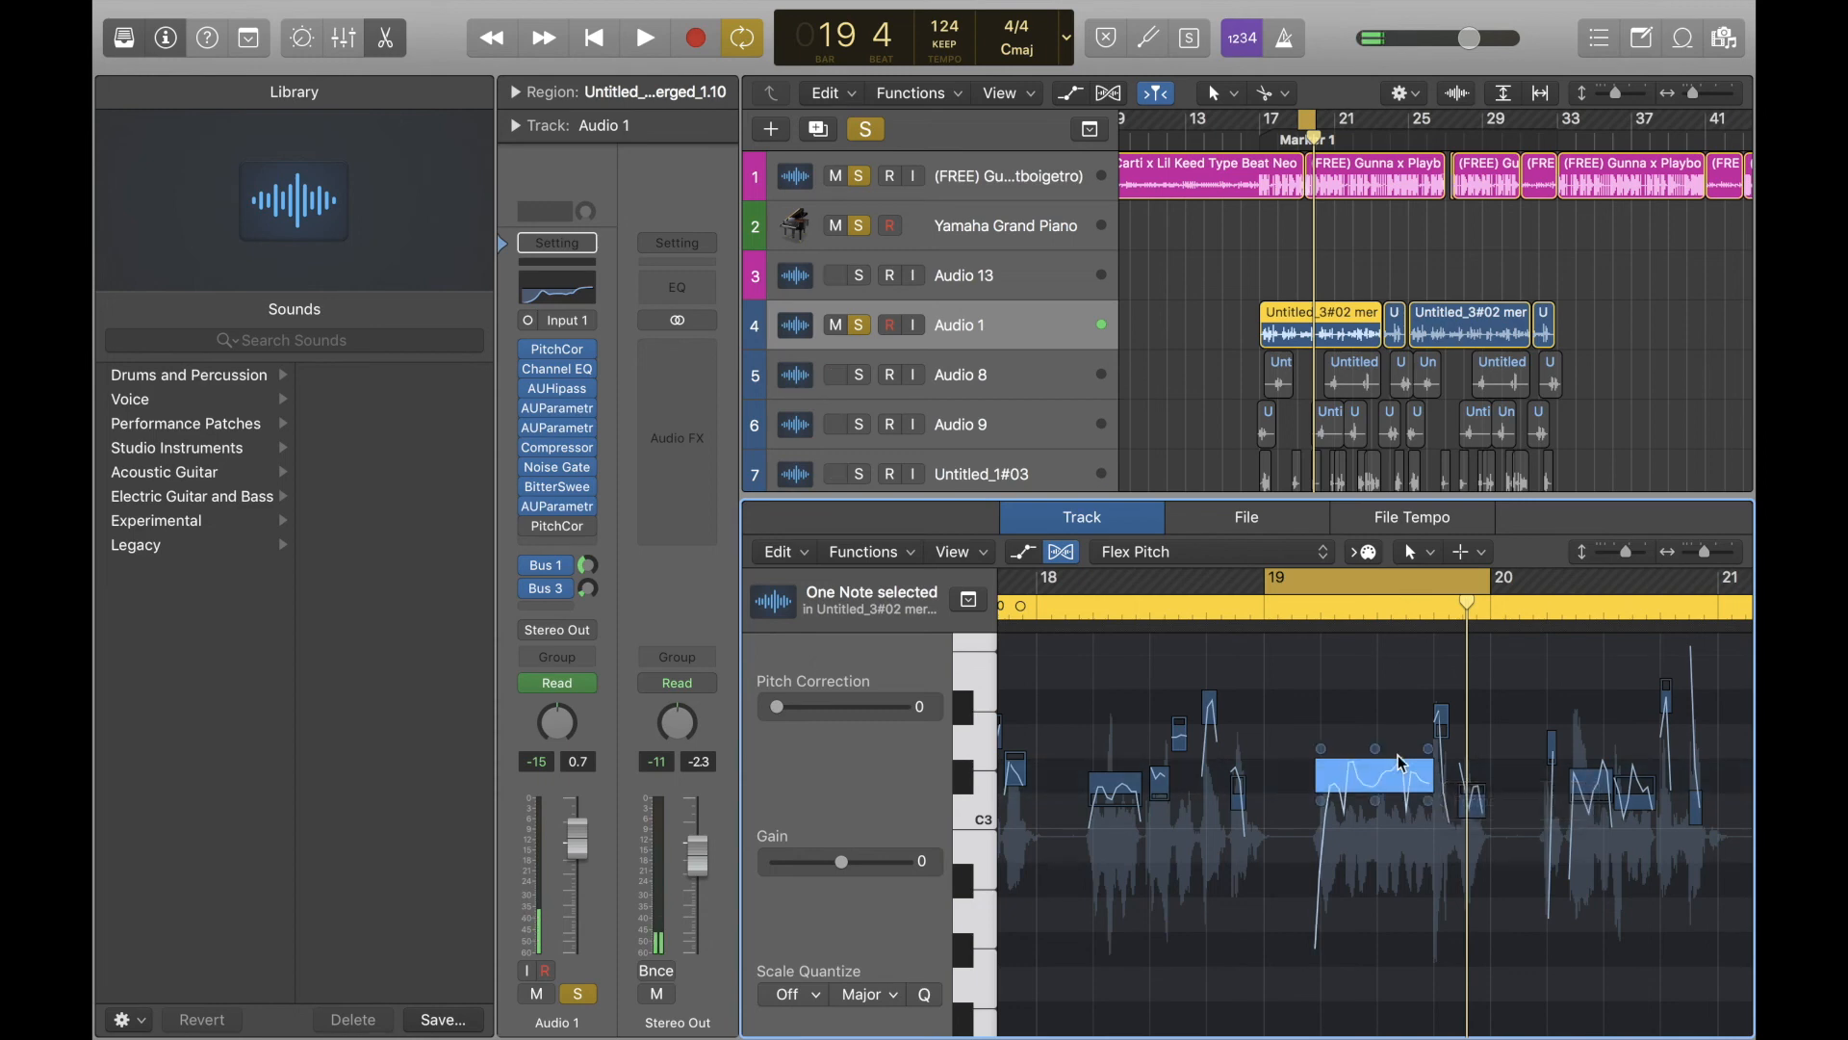